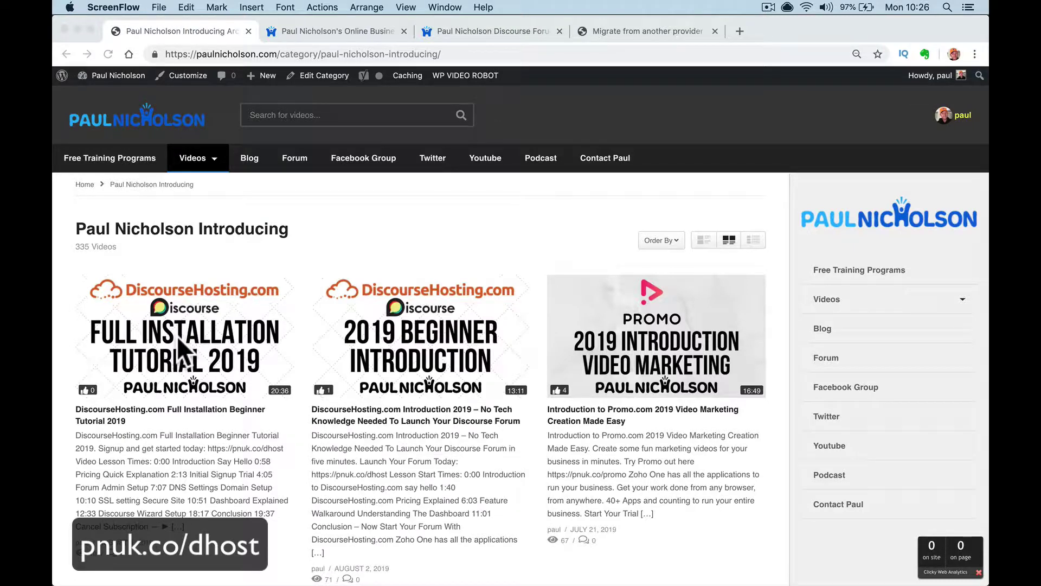
Review the new Discourse forum, the existing forum and the first steps of the migration guide.
{"action": "left_click", "coordinate": [486, 30]}
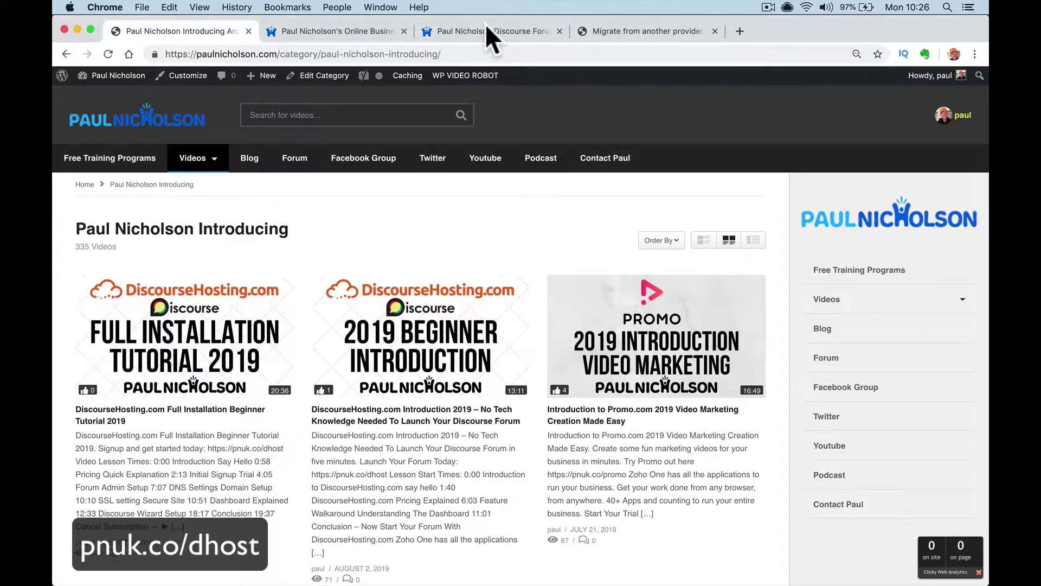
{"action": "left_click", "coordinate": [486, 30]}
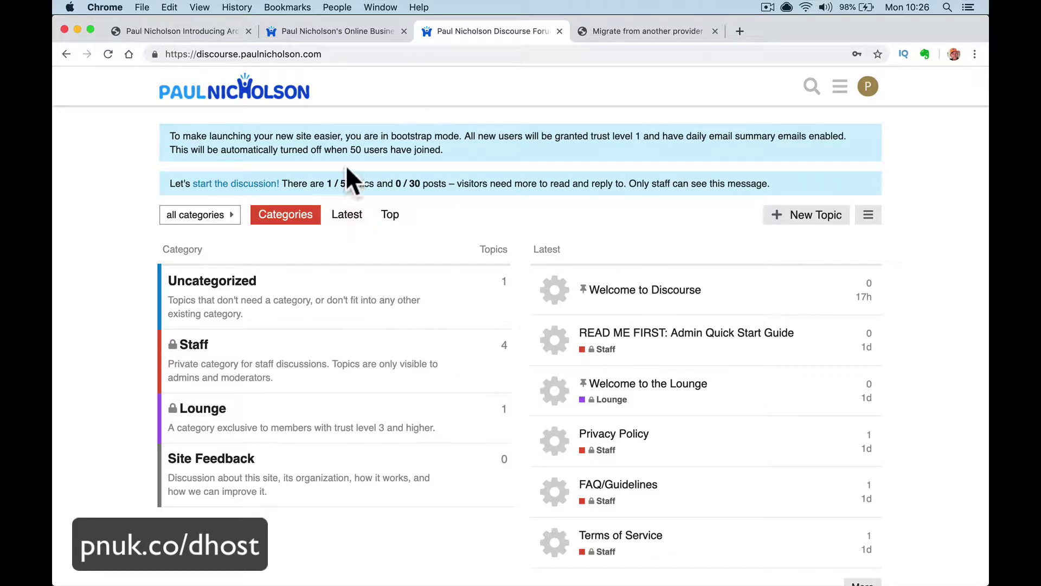
{"action": "left_click", "coordinate": [349, 30]}
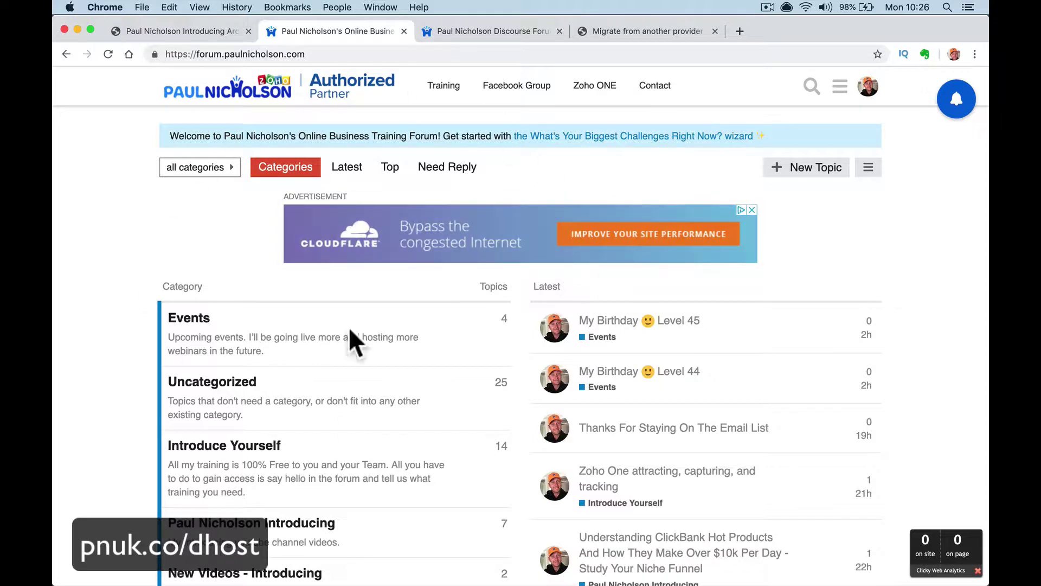
{"action": "left_click", "coordinate": [624, 31]}
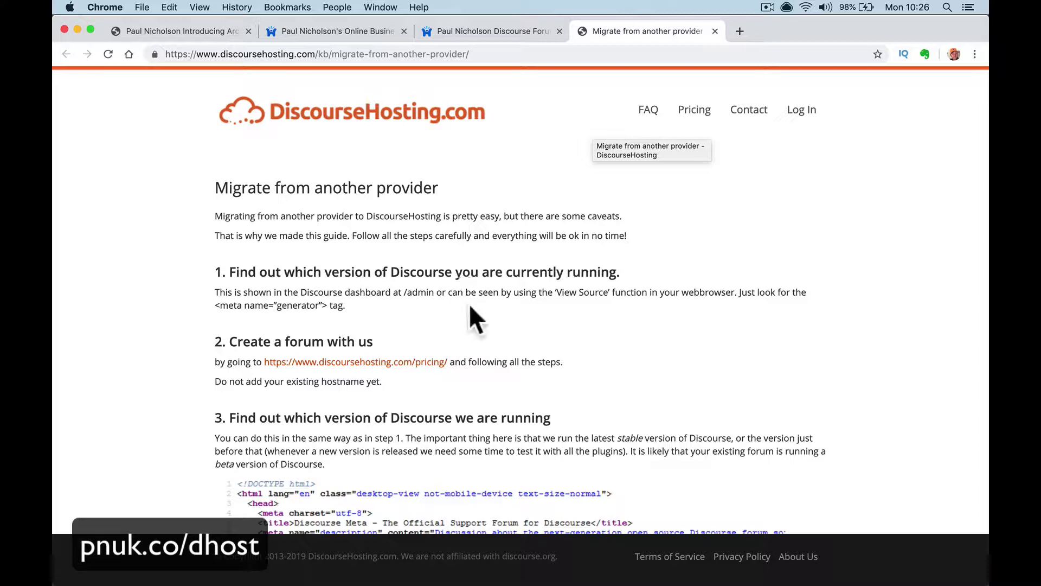
{"action": "scroll", "coordinate": [470, 307], "scroll_direction": "down", "scroll_amount": 3}
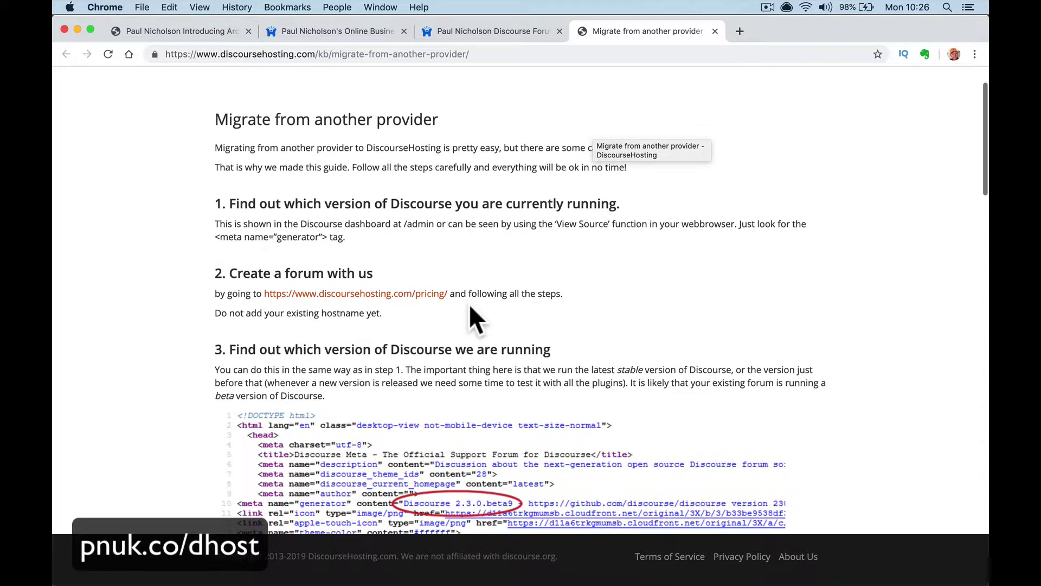
Open the existing forum's admin dashboard and look through its community health statistics.
{"action": "left_click", "coordinate": [350, 32]}
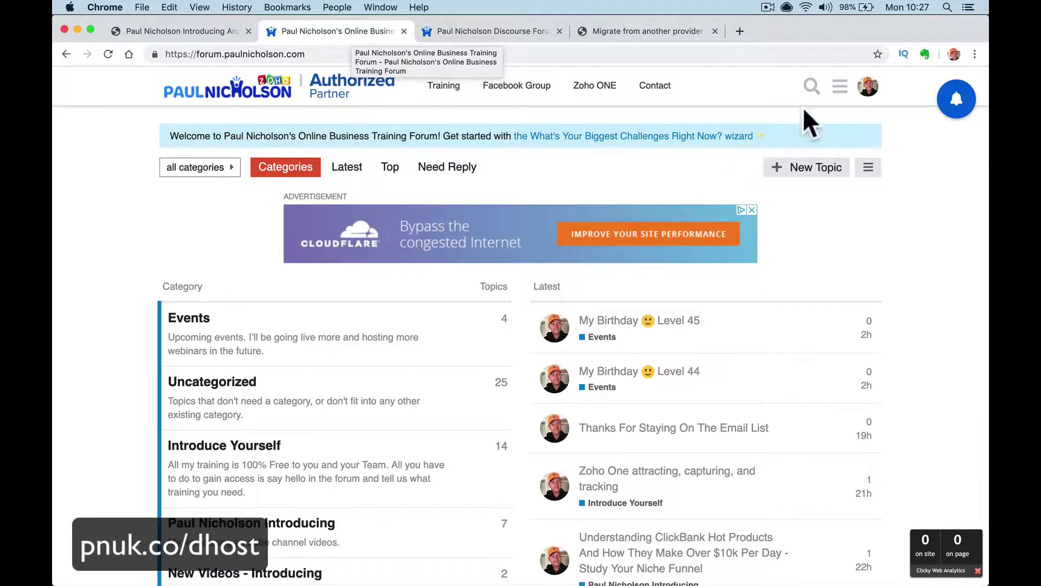
{"action": "left_click", "coordinate": [842, 85]}
{"action": "left_click", "coordinate": [705, 115]}
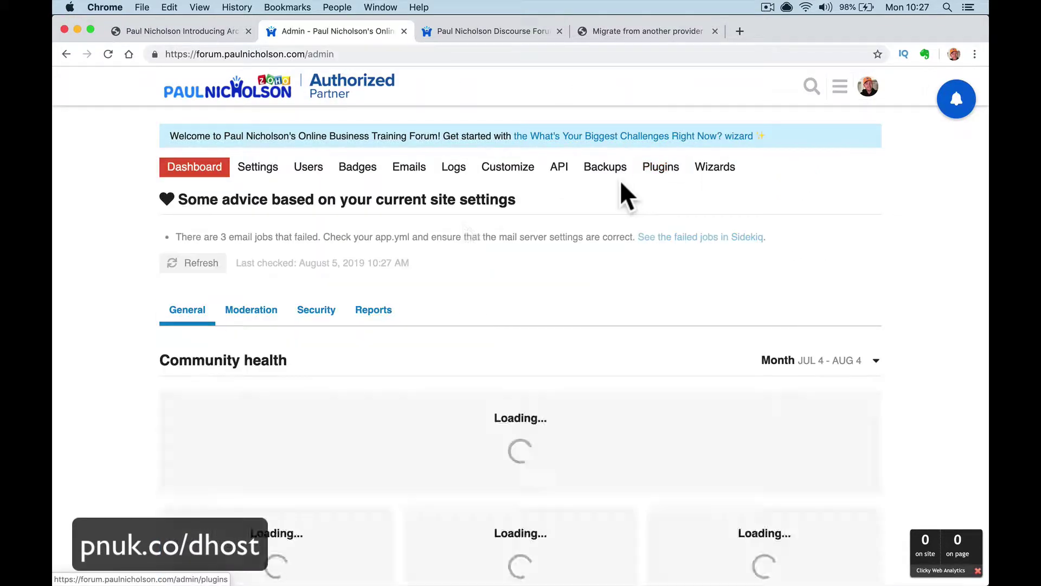
{"action": "scroll", "coordinate": [325, 415], "scroll_direction": "down", "scroll_amount": 15}
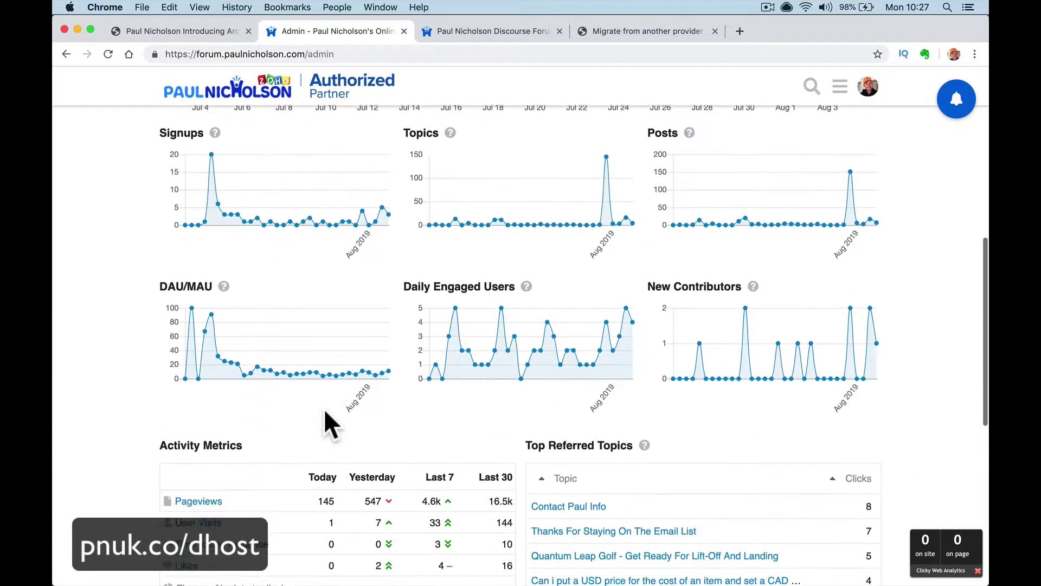
{"action": "scroll", "coordinate": [323, 409], "scroll_direction": "down", "scroll_amount": 3}
{"action": "scroll", "coordinate": [325, 418], "scroll_direction": "up", "scroll_amount": 15}
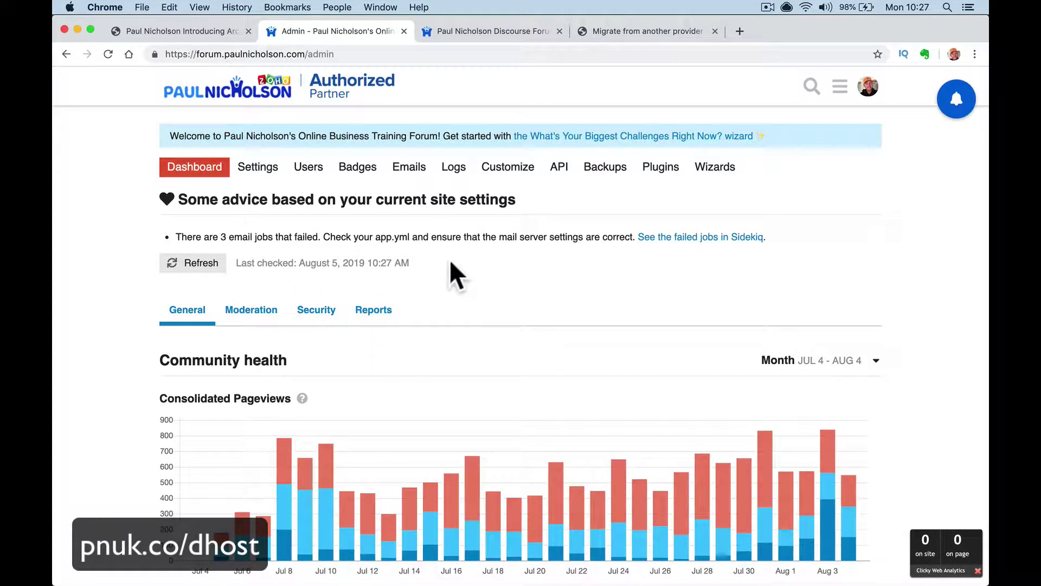
View the admin page's source code and copy the Discourse version number from the generator meta tag.
{"action": "left_click", "coordinate": [202, 6]}
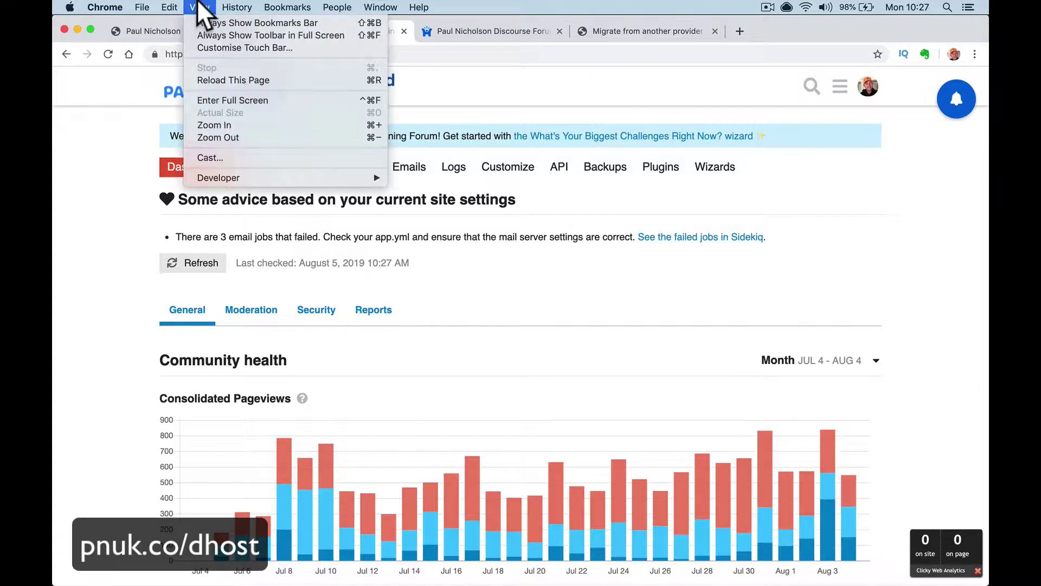
{"action": "mouse_move", "coordinate": [334, 176]}
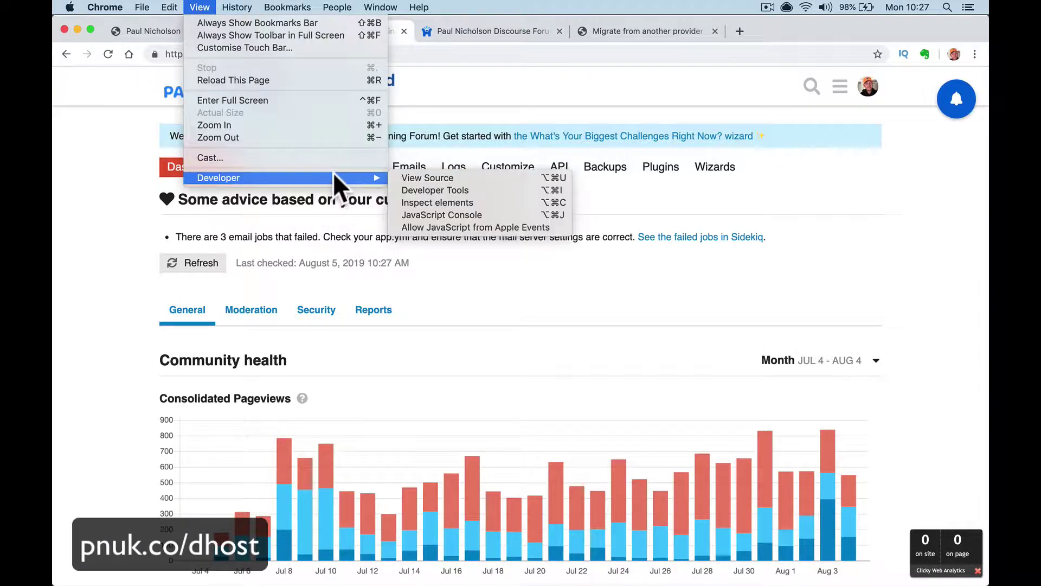
{"action": "left_click", "coordinate": [416, 179]}
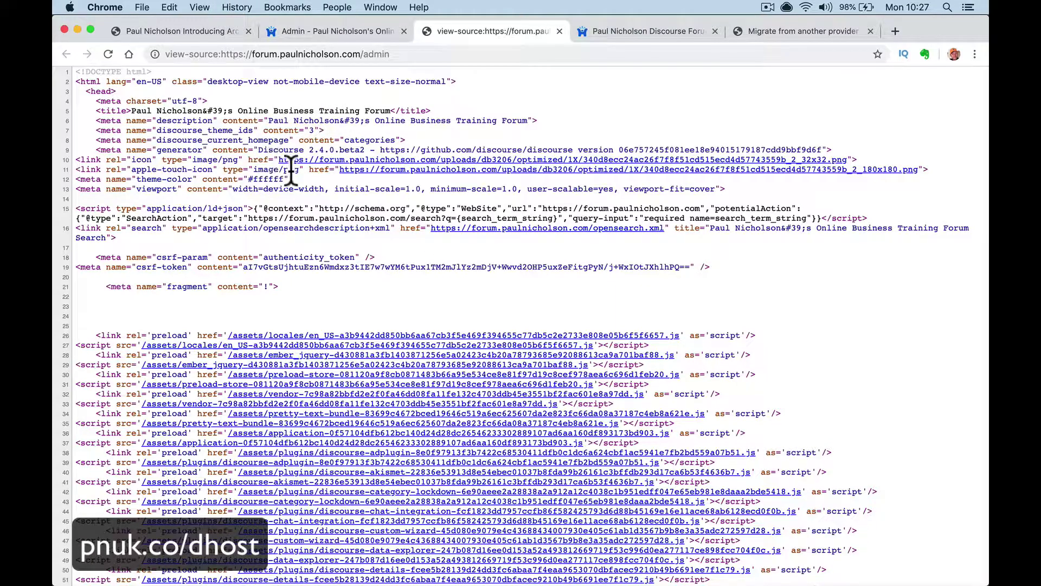
{"action": "left_click_drag", "start_coordinate": [309, 149], "coordinate": [366, 147]}
{"action": "key", "text": "super+c"}
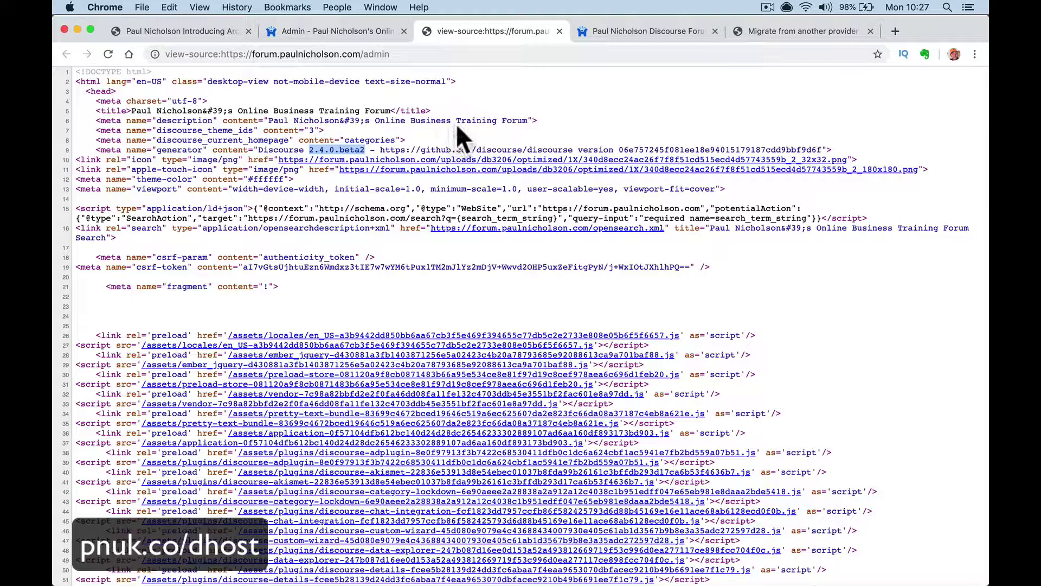
Examine the migration guide's sections on Discourse versions, the lower-version restore restriction, plugins and the test backup and restore.
{"action": "left_click", "coordinate": [755, 32]}
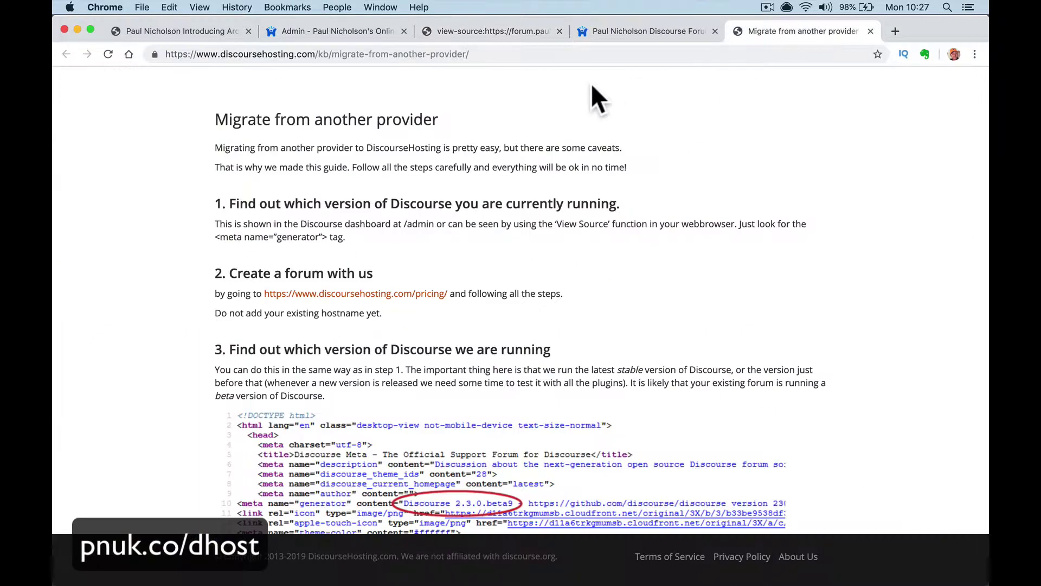
{"action": "scroll", "coordinate": [378, 255], "scroll_direction": "down", "scroll_amount": 5}
{"action": "scroll", "coordinate": [378, 252], "scroll_direction": "down", "scroll_amount": 4}
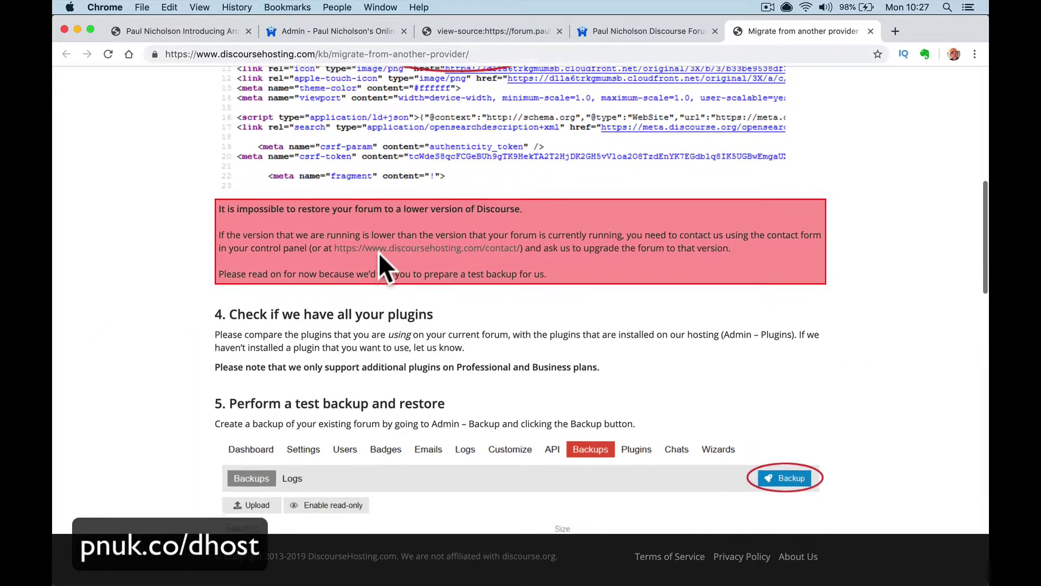
{"action": "scroll", "coordinate": [354, 301], "scroll_direction": "down", "scroll_amount": 2}
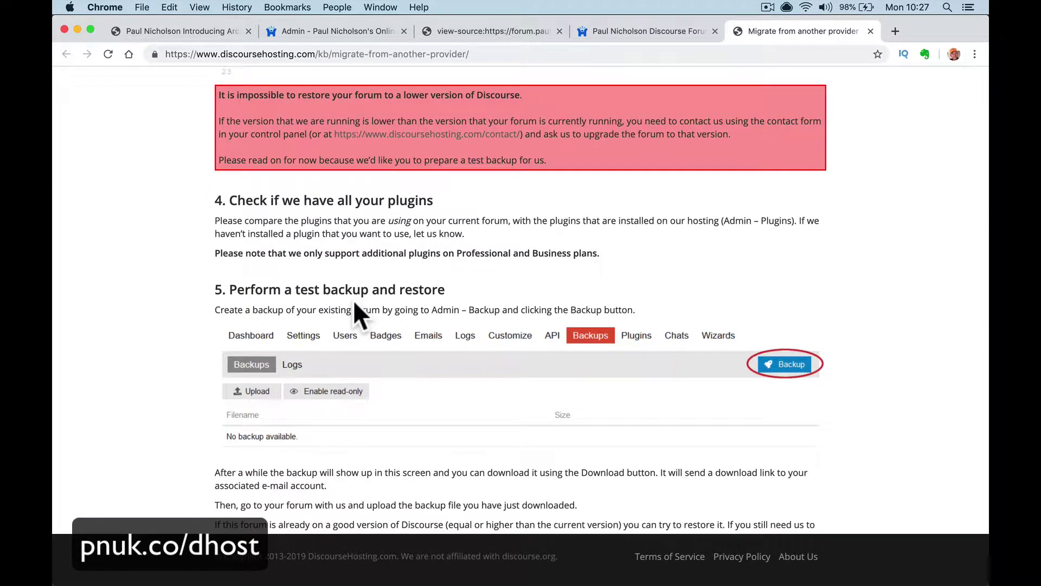
{"action": "scroll", "coordinate": [353, 300], "scroll_direction": "up", "scroll_amount": 8}
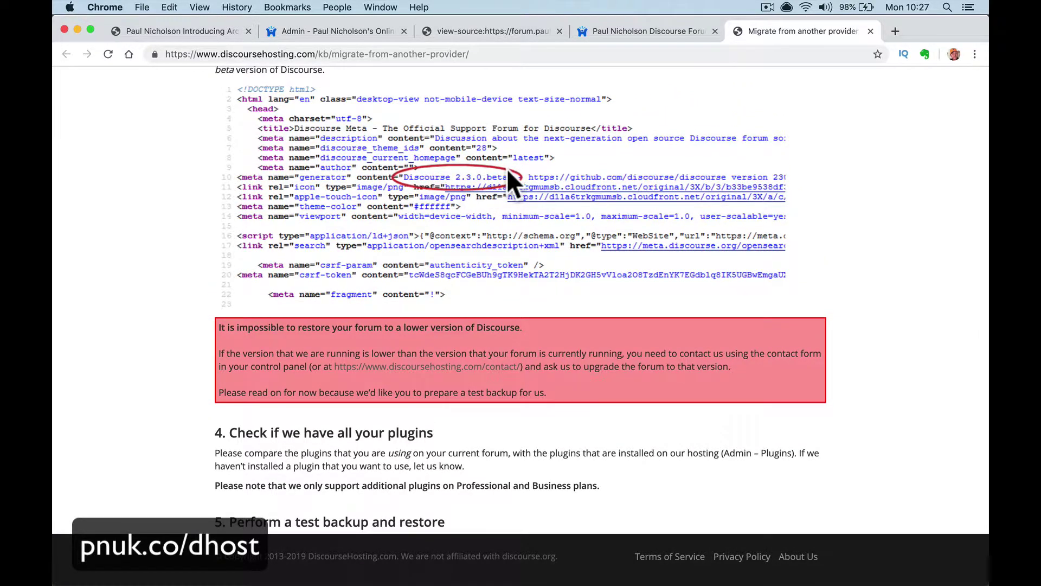
{"action": "scroll", "coordinate": [506, 168], "scroll_direction": "up", "scroll_amount": 10}
{"action": "scroll", "coordinate": [275, 200], "scroll_direction": "down", "scroll_amount": 4}
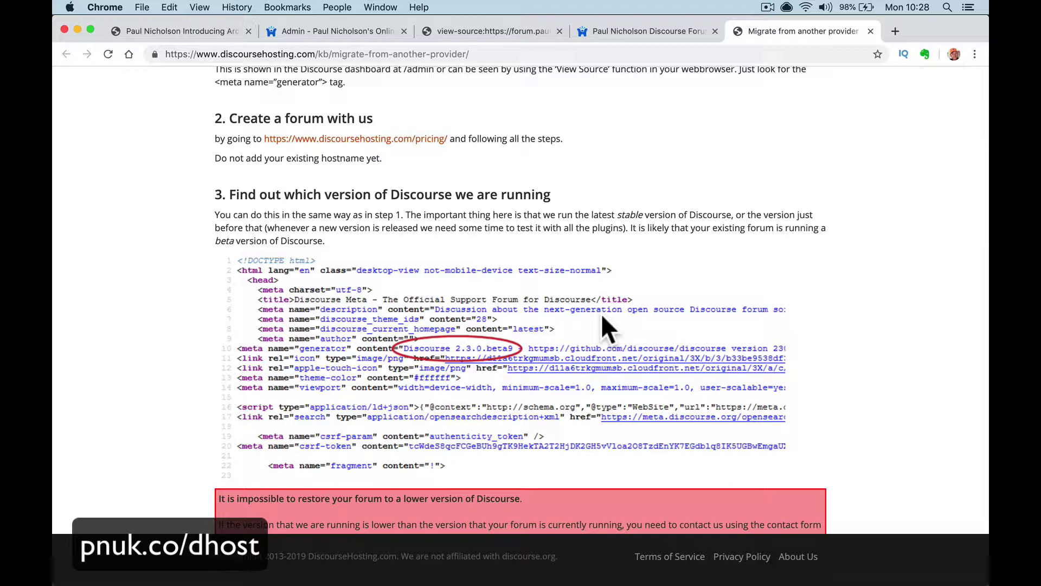
{"action": "scroll", "coordinate": [602, 315], "scroll_direction": "down", "scroll_amount": 5}
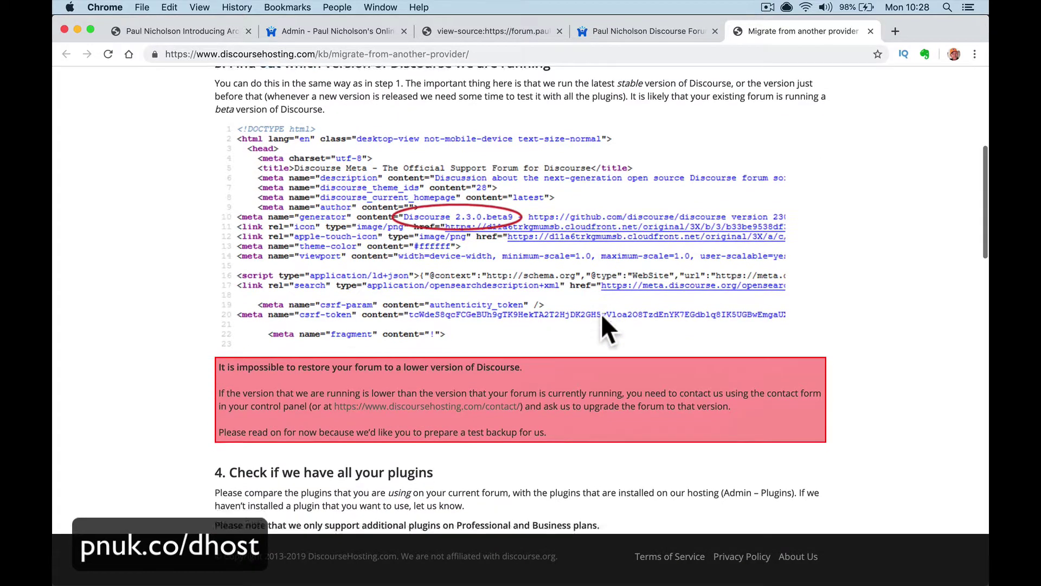
{"action": "scroll", "coordinate": [602, 316], "scroll_direction": "down", "scroll_amount": 3}
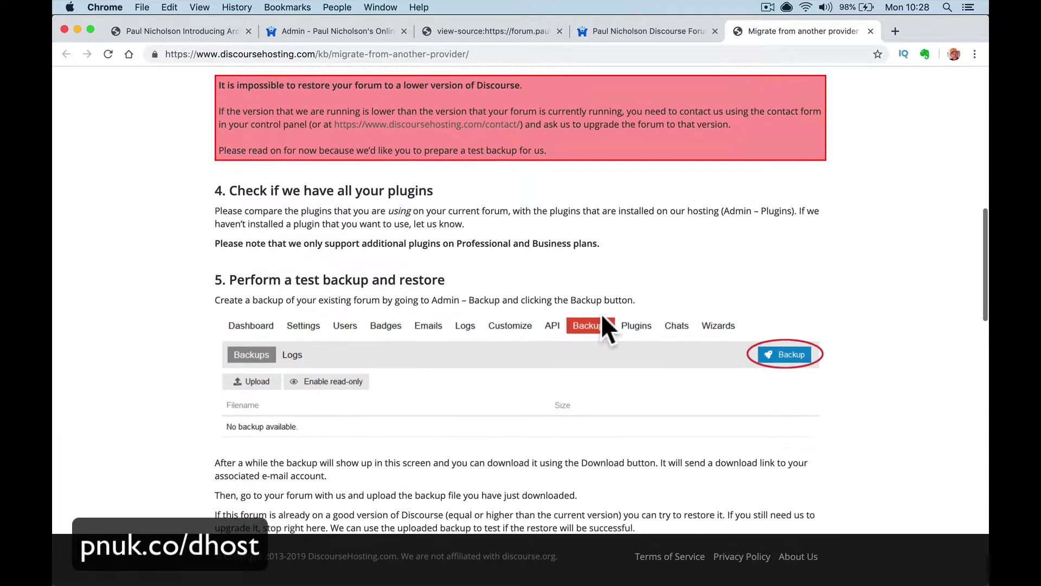
{"action": "scroll", "coordinate": [602, 317], "scroll_direction": "up", "scroll_amount": 1}
{"action": "scroll", "coordinate": [601, 314], "scroll_direction": "up", "scroll_amount": 2}
{"action": "scroll", "coordinate": [600, 313], "scroll_direction": "down", "scroll_amount": 1}
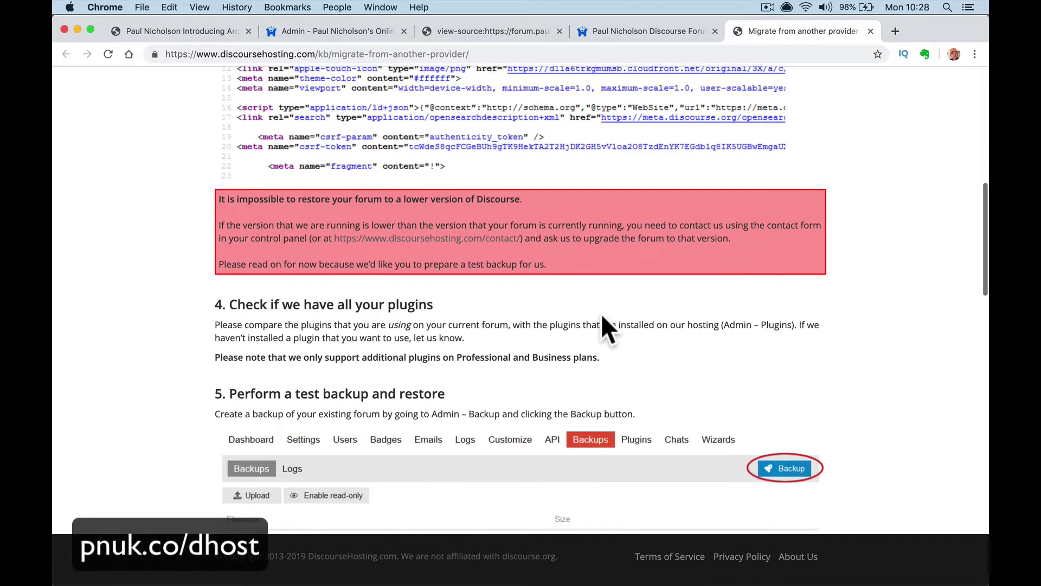
{"action": "scroll", "coordinate": [601, 314], "scroll_direction": "up", "scroll_amount": 5}
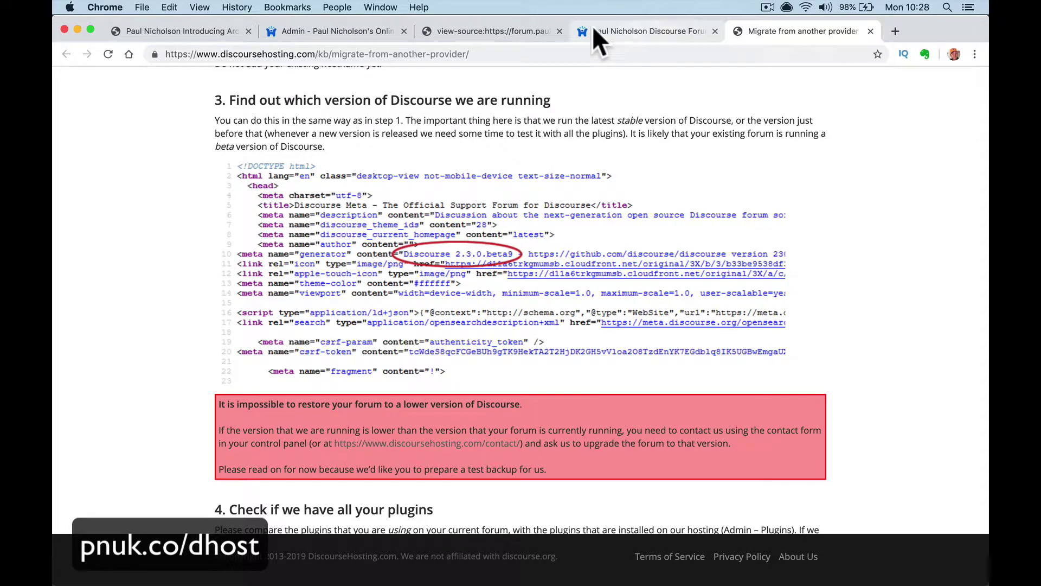
Recheck the forum's version in the page source, and open the DiscourseHosting control panel in a new tab.
{"action": "left_click", "coordinate": [521, 28]}
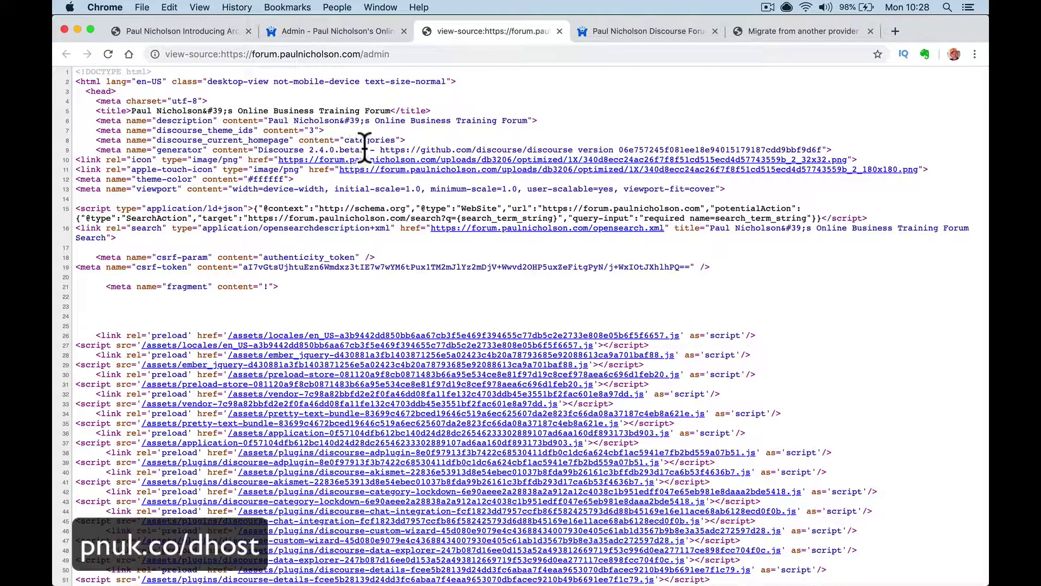
{"action": "left_click", "coordinate": [897, 31]}
{"action": "type", "text": "di"}
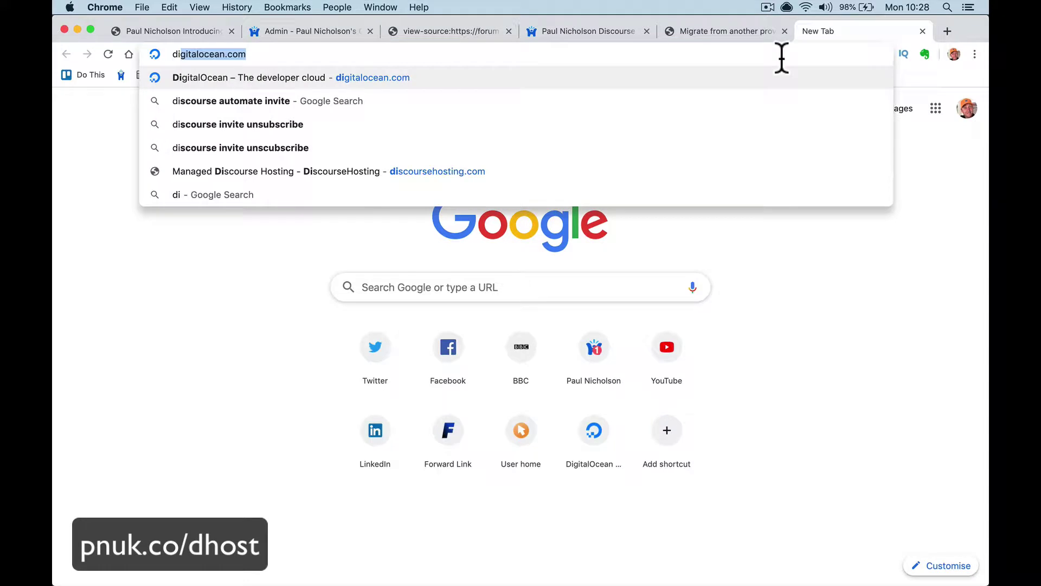
{"action": "type", "text": "scoursehosting"}
{"action": "key", "text": "Return"}
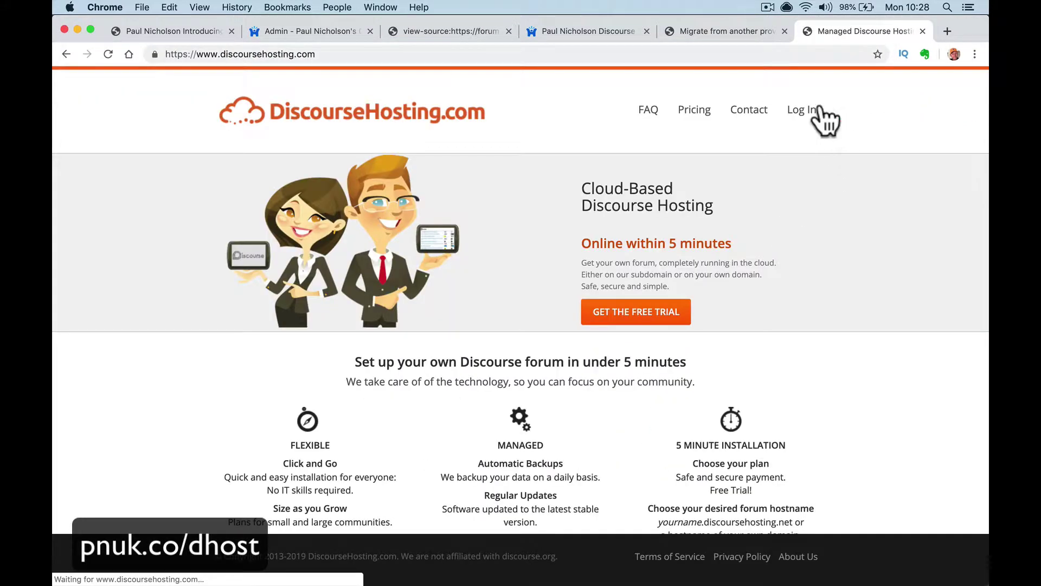
{"action": "left_click", "coordinate": [817, 110]}
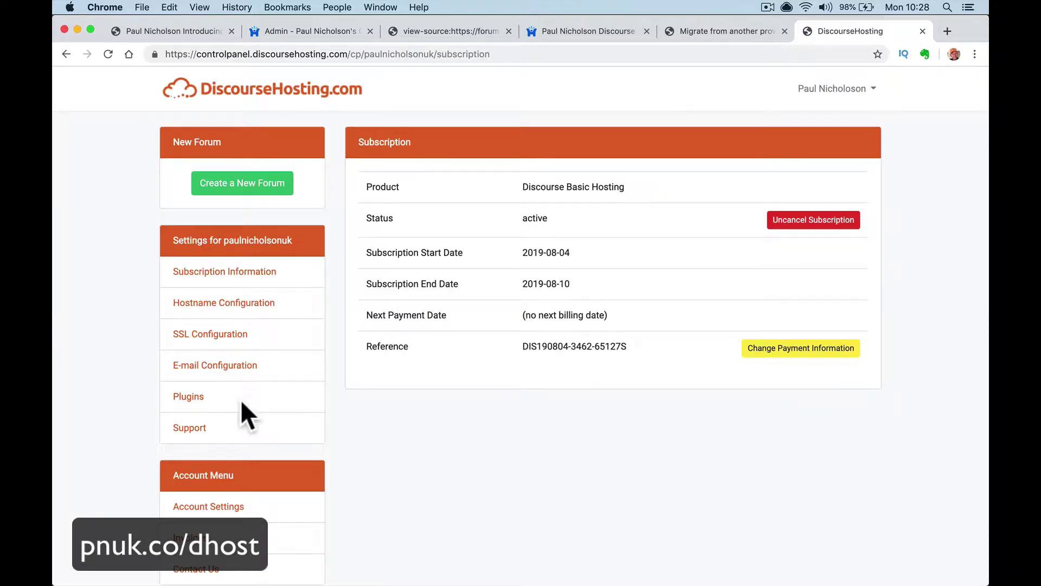
Open the hosted forum's support form and set the subject to "Request a Migration (Discourse to our hosting)".
{"action": "left_click", "coordinate": [250, 427]}
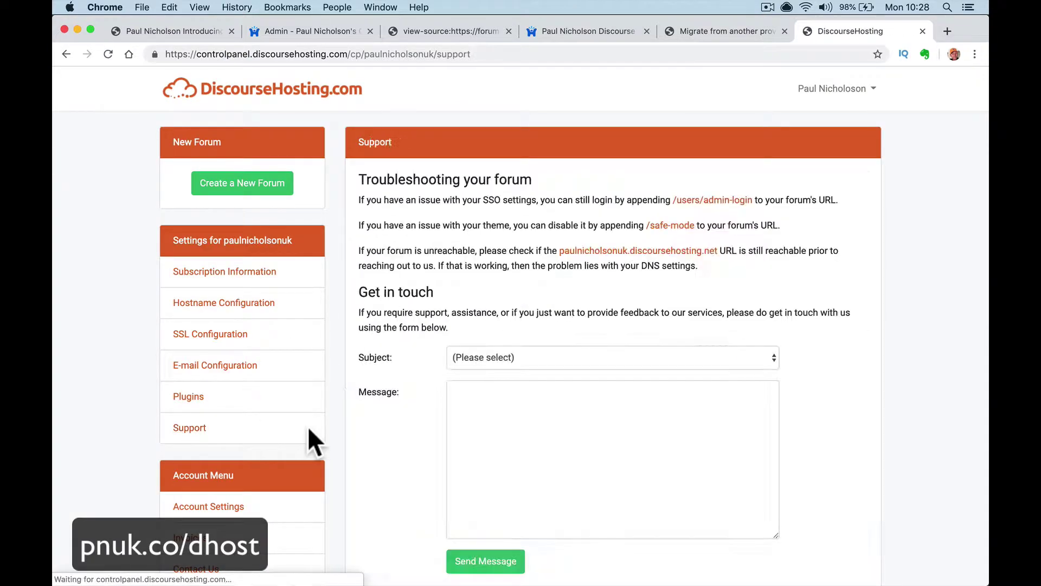
{"action": "left_click", "coordinate": [453, 369]}
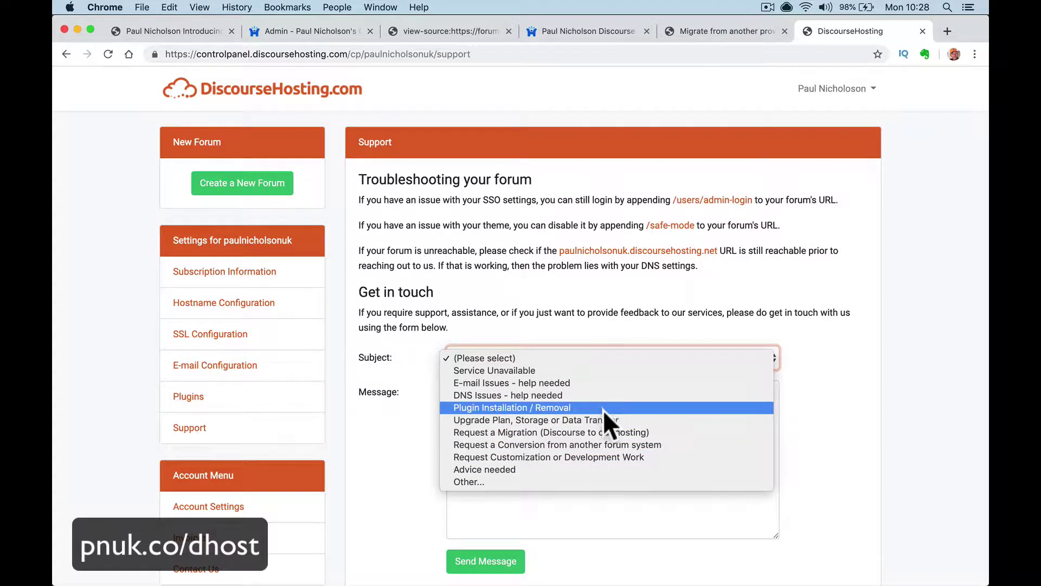
{"action": "left_click", "coordinate": [633, 433]}
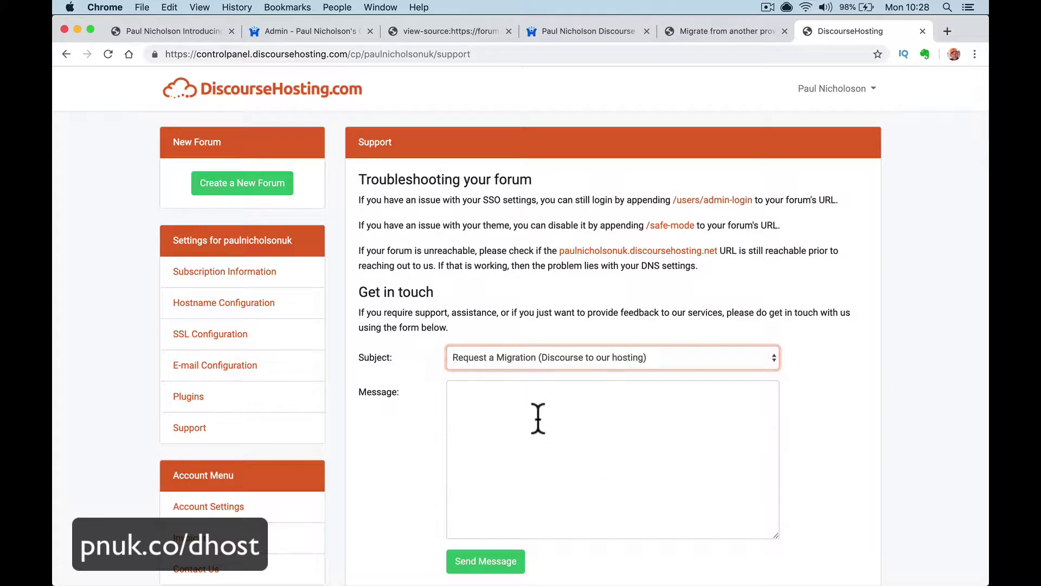
{"action": "left_click", "coordinate": [536, 417]}
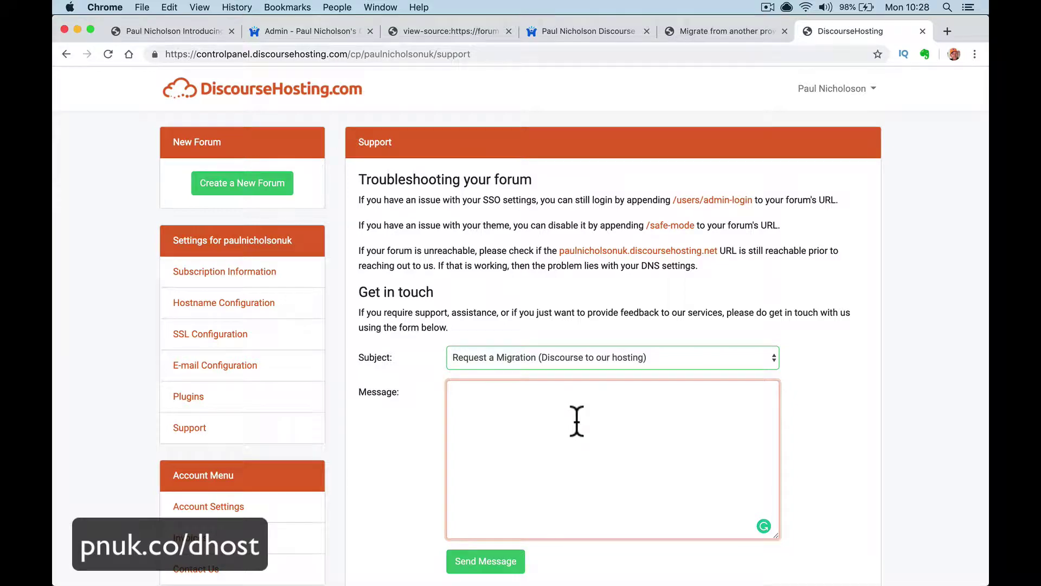
Copy the version number from the page source and start the support message with "I'm migrating from 2.4.0.beta2".
{"action": "left_click", "coordinate": [437, 34]}
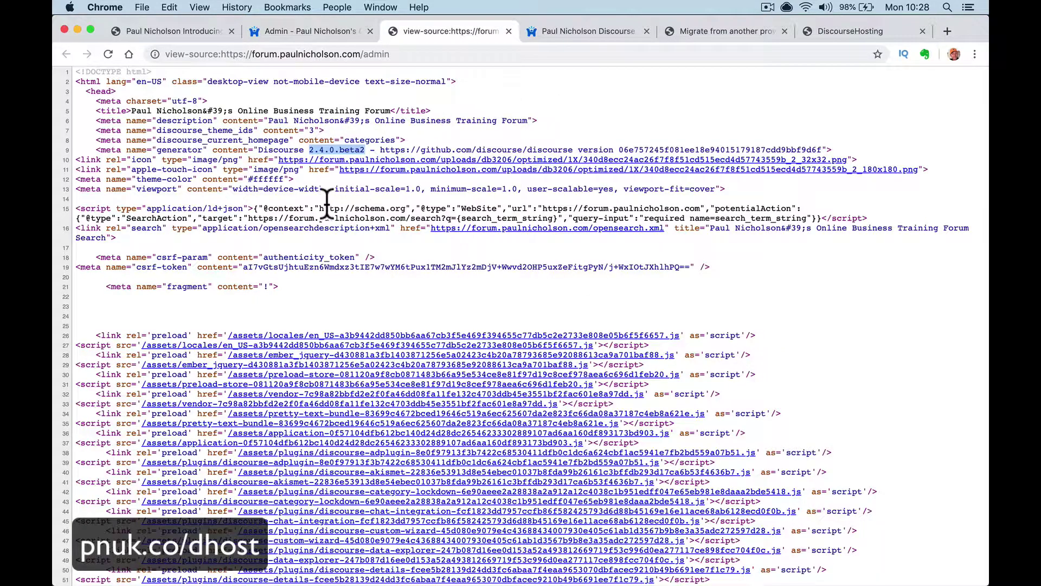
{"action": "right_click", "coordinate": [339, 151]}
{"action": "left_click", "coordinate": [347, 158]}
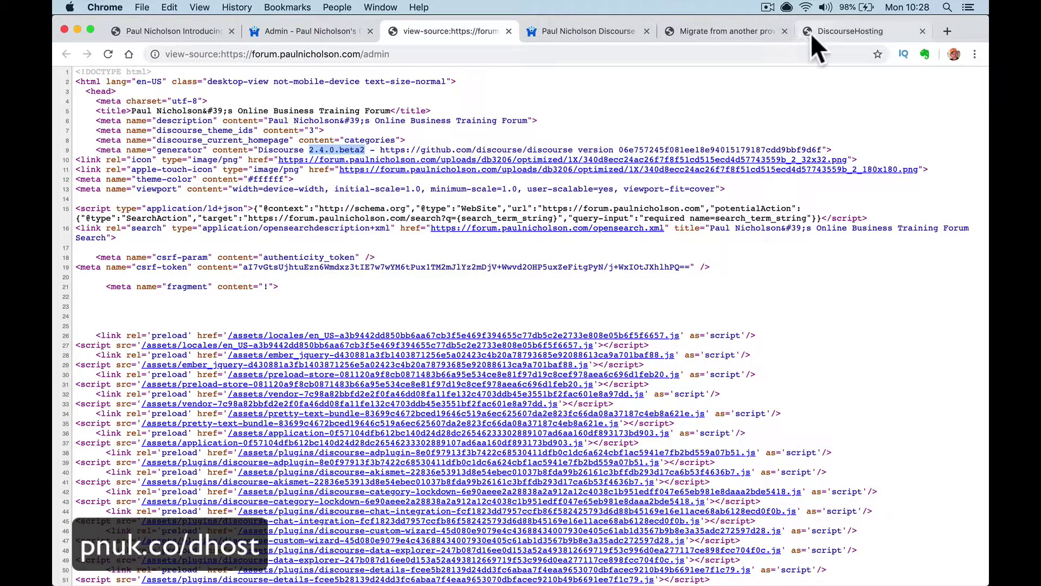
{"action": "left_click", "coordinate": [812, 35]}
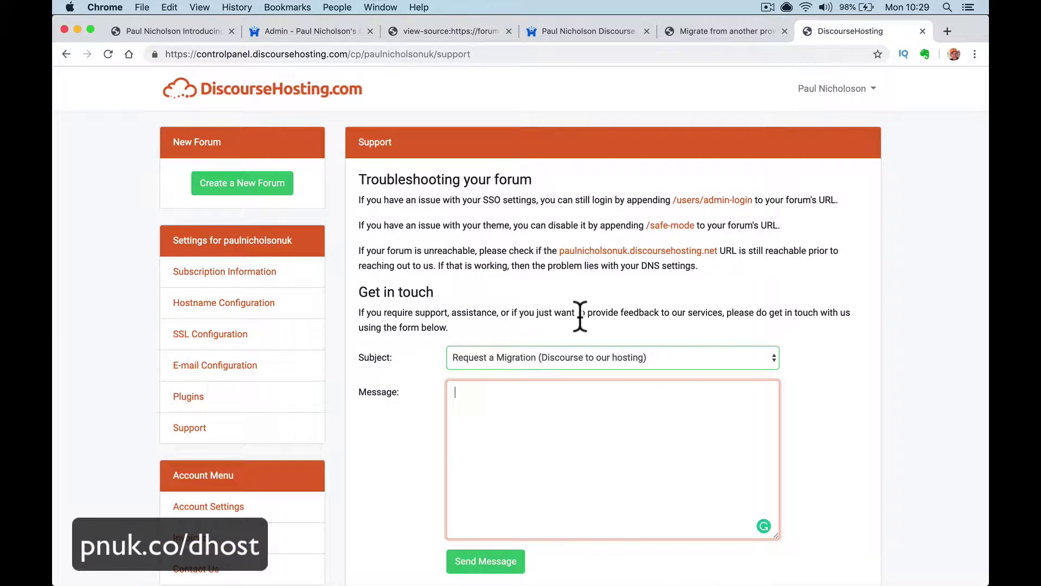
{"action": "left_click", "coordinate": [539, 389]}
{"action": "type", "text": "I'm migrating from"}
{"action": "key", "text": "super+v"}
{"action": "key", "text": "Return"}
Add a second line to the support message reading "Can you update my instatllaoin".
{"action": "type", "text": "Can uy"}
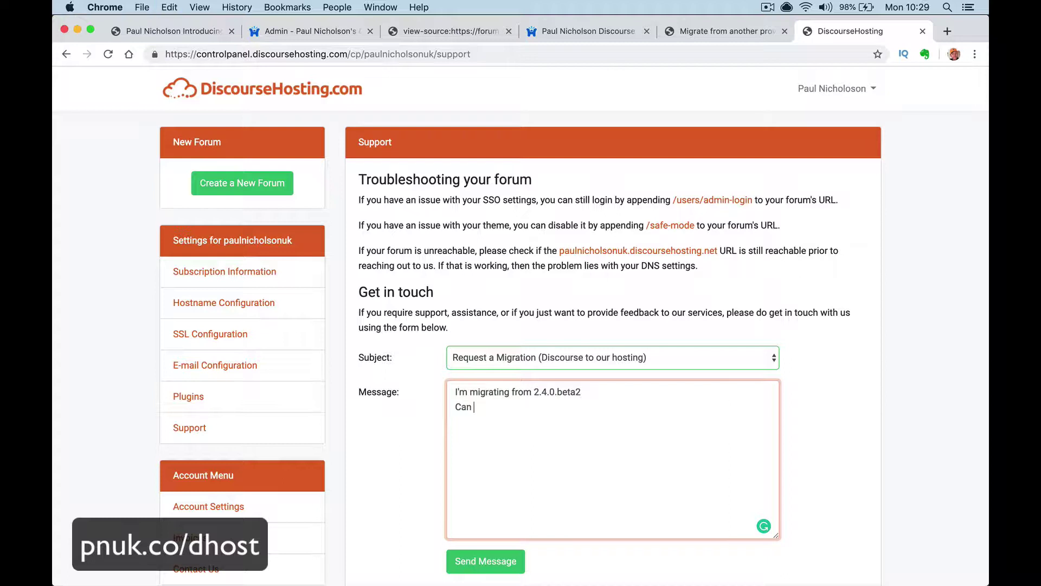
{"action": "key", "text": "BackSpace"}
{"action": "type", "text": "you uupda"}
{"action": "key", "text": "BackSpace"}
{"action": "key", "text": "BackSpace"}
{"action": "key", "text": "BackSpace"}
{"action": "type", "text": "pdate my instatllaoin"}
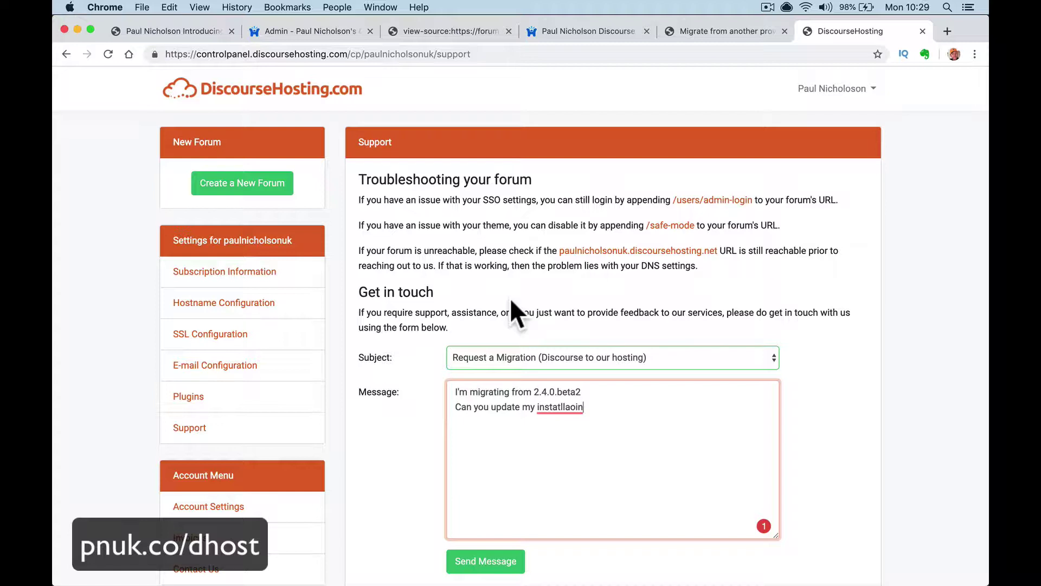
Correct the misspelled word in the support message to "installation" and close the control panel without sending.
{"action": "mouse_move", "coordinate": [548, 407]}
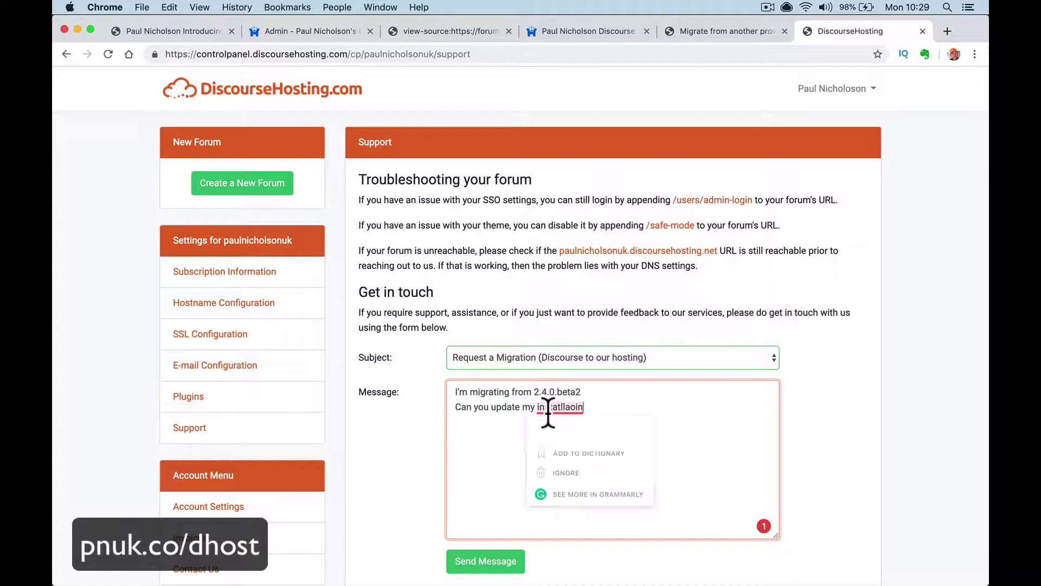
{"action": "left_click", "coordinate": [560, 431]}
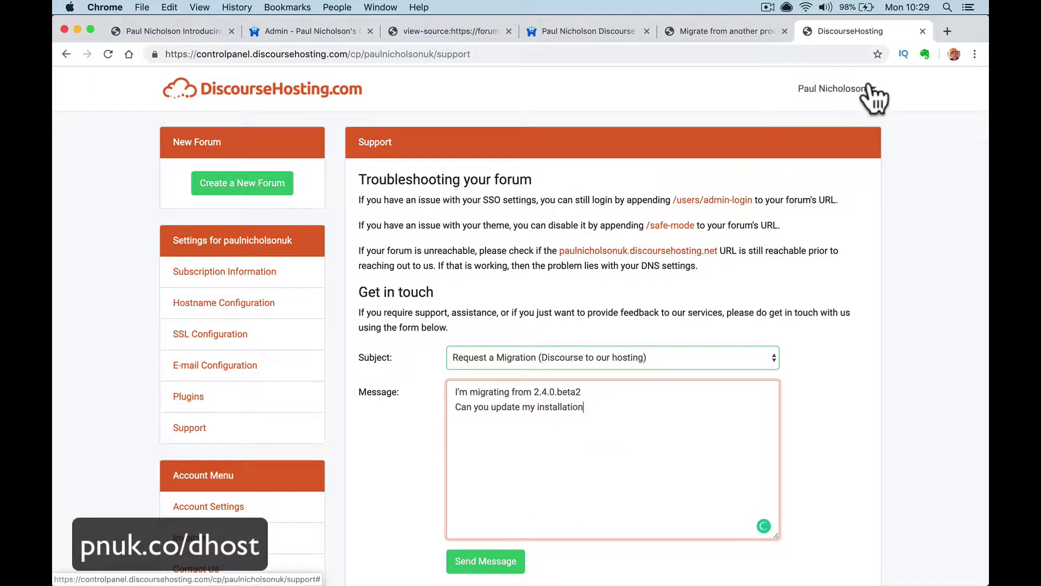
{"action": "left_click", "coordinate": [923, 31]}
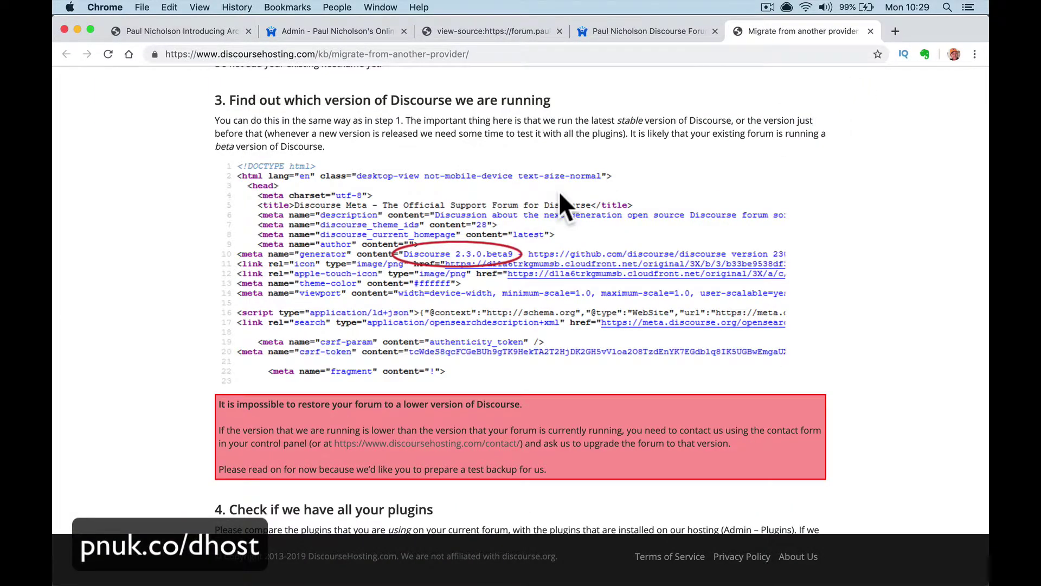
Read the migration guide's section on checking plugins and open the existing forum's installed plugins page in its admin area.
{"action": "scroll", "coordinate": [559, 191], "scroll_direction": "down", "scroll_amount": 5}
{"action": "scroll", "coordinate": [558, 191], "scroll_direction": "down", "scroll_amount": 4}
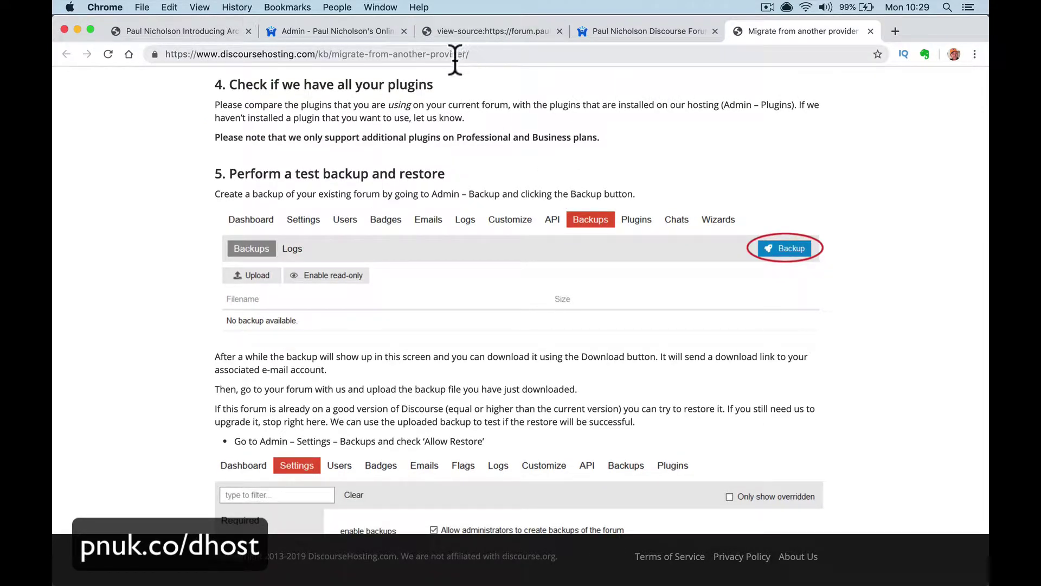
{"action": "left_click", "coordinate": [352, 32]}
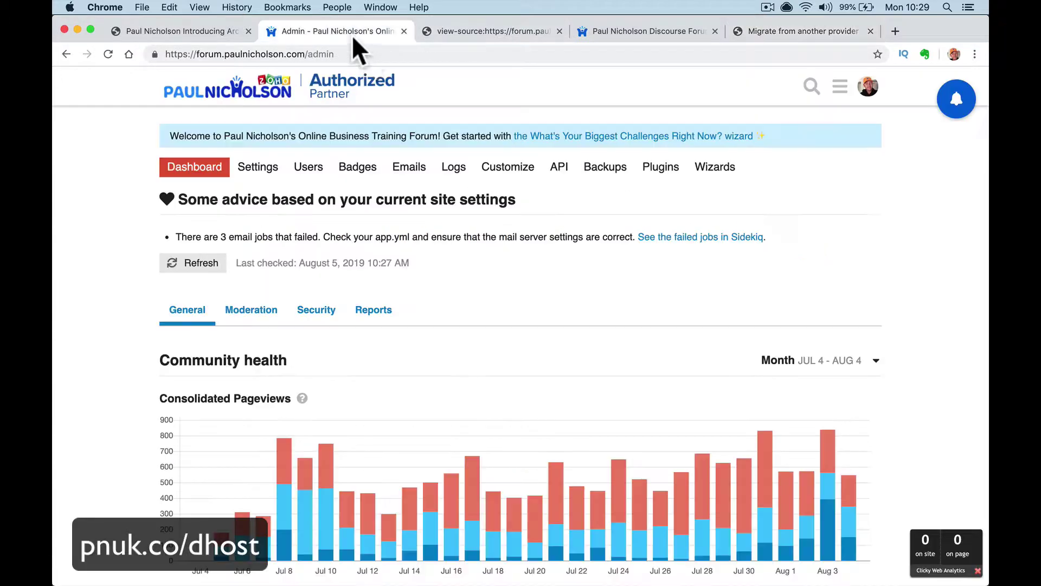
{"action": "left_click", "coordinate": [839, 85]}
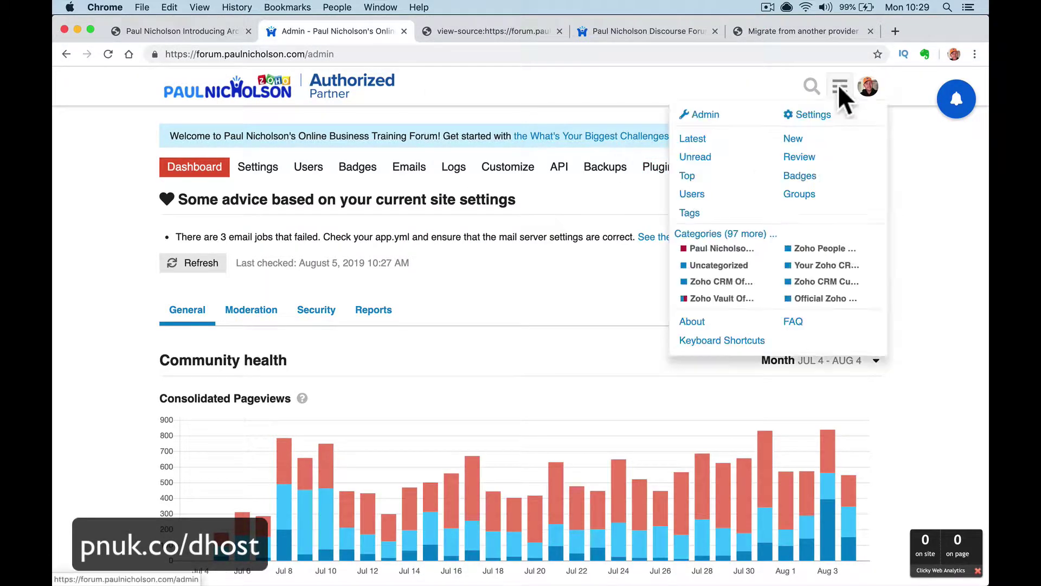
{"action": "left_click", "coordinate": [839, 86]}
{"action": "left_click", "coordinate": [659, 167]}
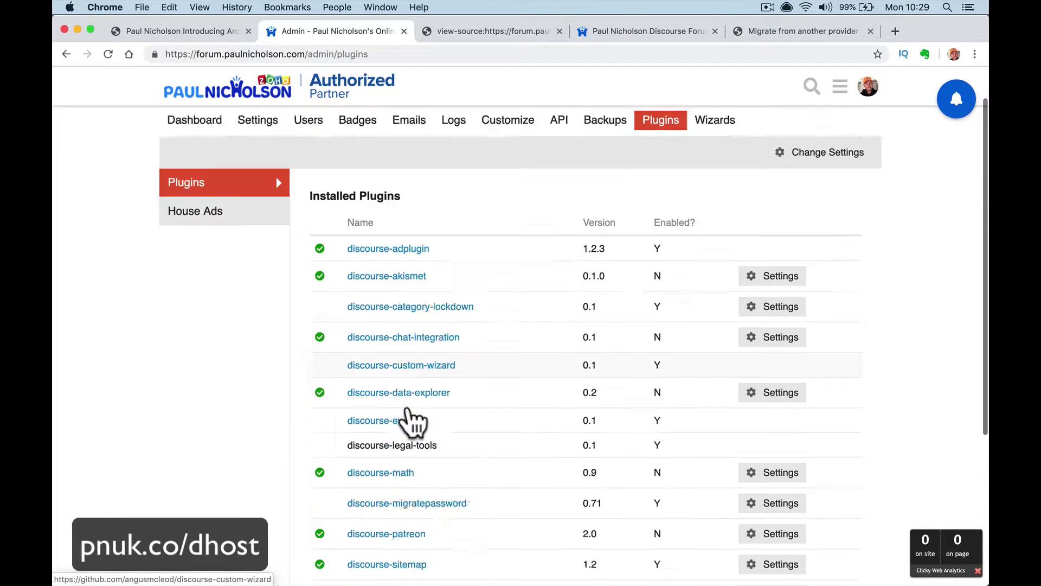
Reopen the plugins page through the existing forum's admin area and review the full list of installed plugins.
{"action": "left_click", "coordinate": [839, 85]}
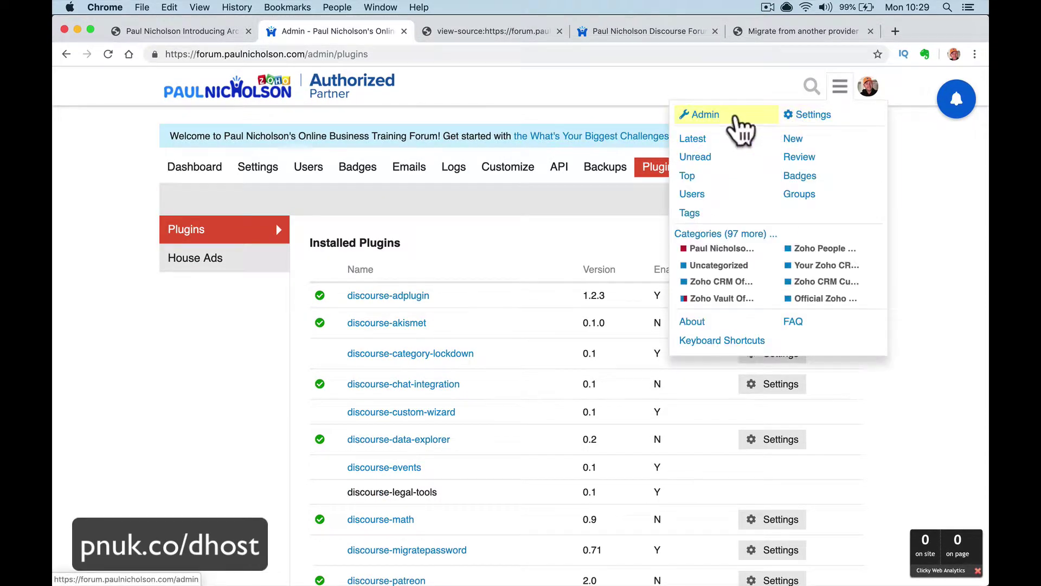
{"action": "left_click", "coordinate": [733, 111]}
{"action": "left_click", "coordinate": [660, 174]}
{"action": "scroll", "coordinate": [490, 321], "scroll_direction": "down", "scroll_amount": 5}
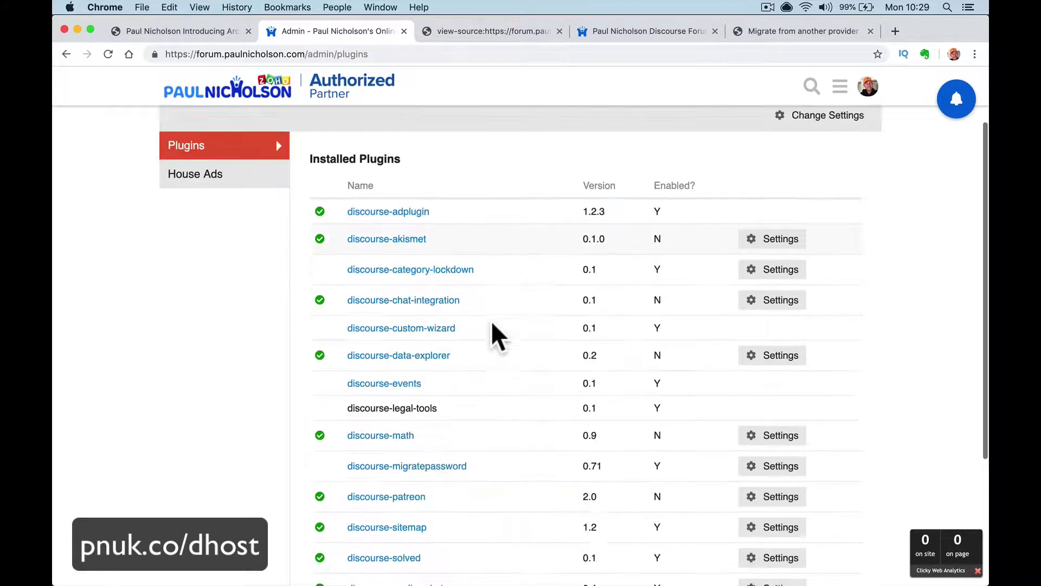
{"action": "scroll", "coordinate": [386, 437], "scroll_direction": "down", "scroll_amount": 3}
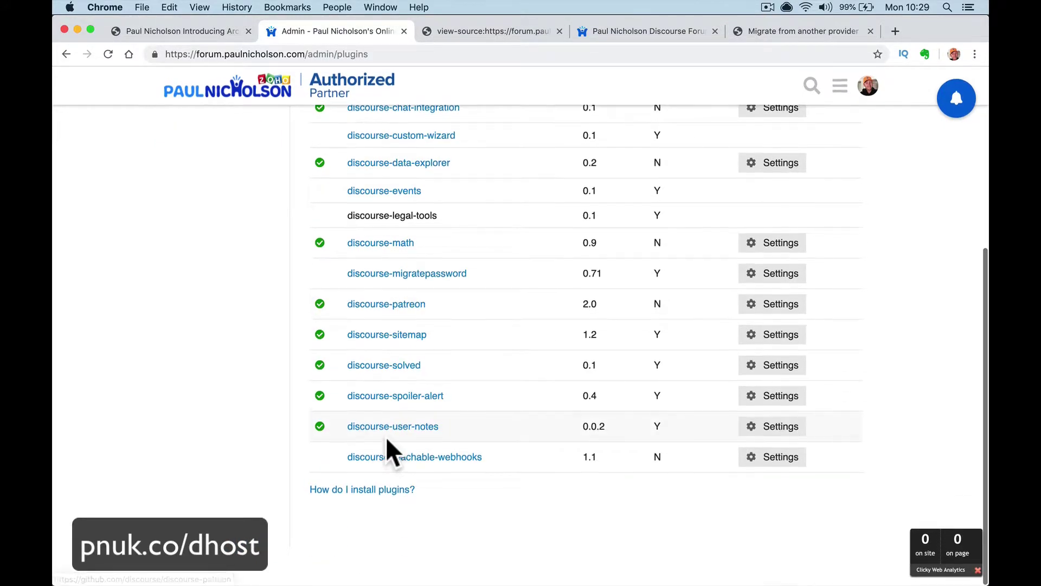
Open the DiscourseHosting control panel in a new browser tab and review the plugins available for the hosted forum.
{"action": "left_click", "coordinate": [895, 31]}
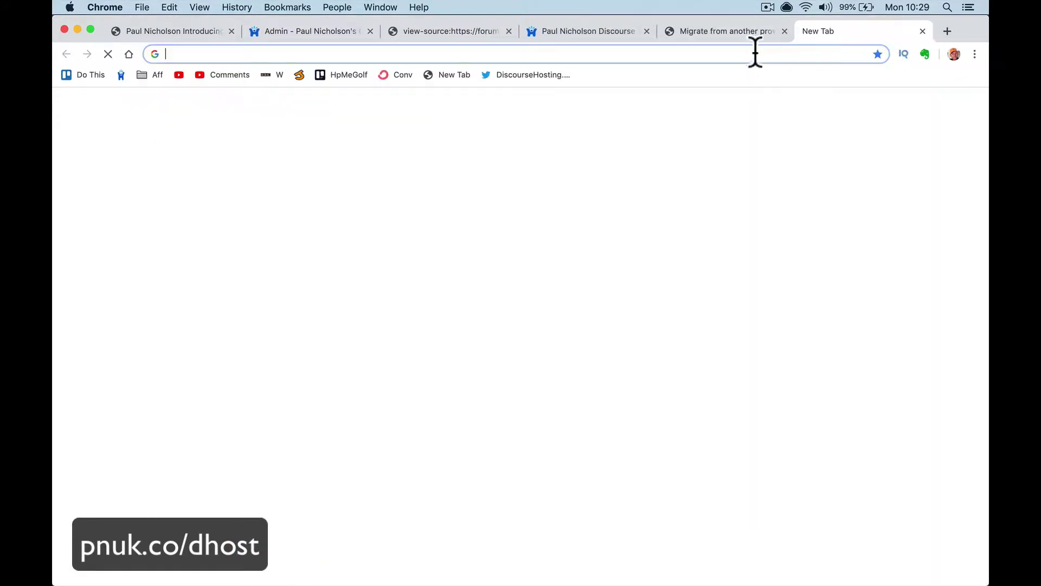
{"action": "type", "text": "di"}
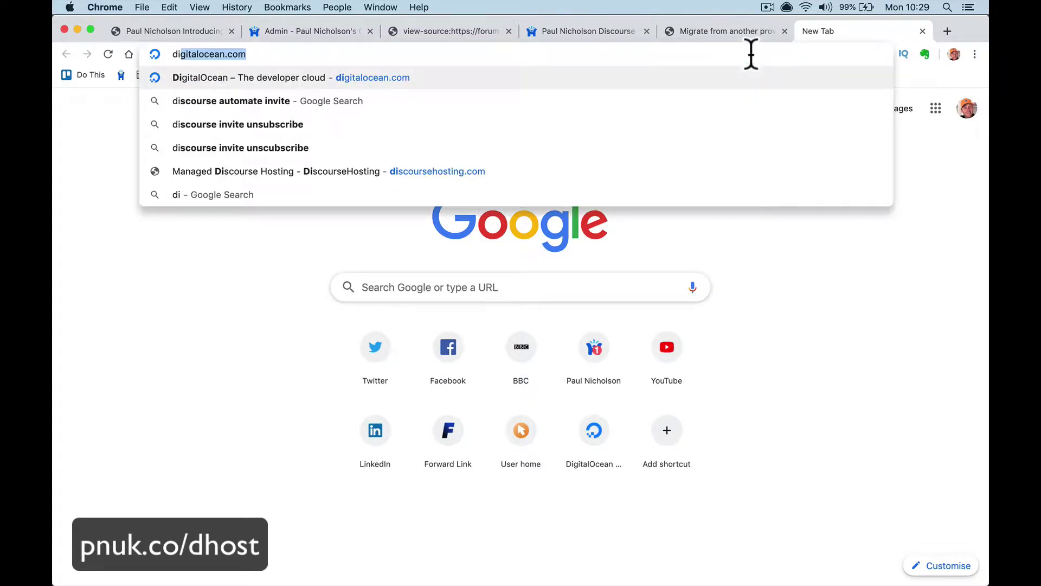
{"action": "key", "text": "Delete"}
{"action": "type", "text": "scoursehosting"}
{"action": "key", "text": "Return"}
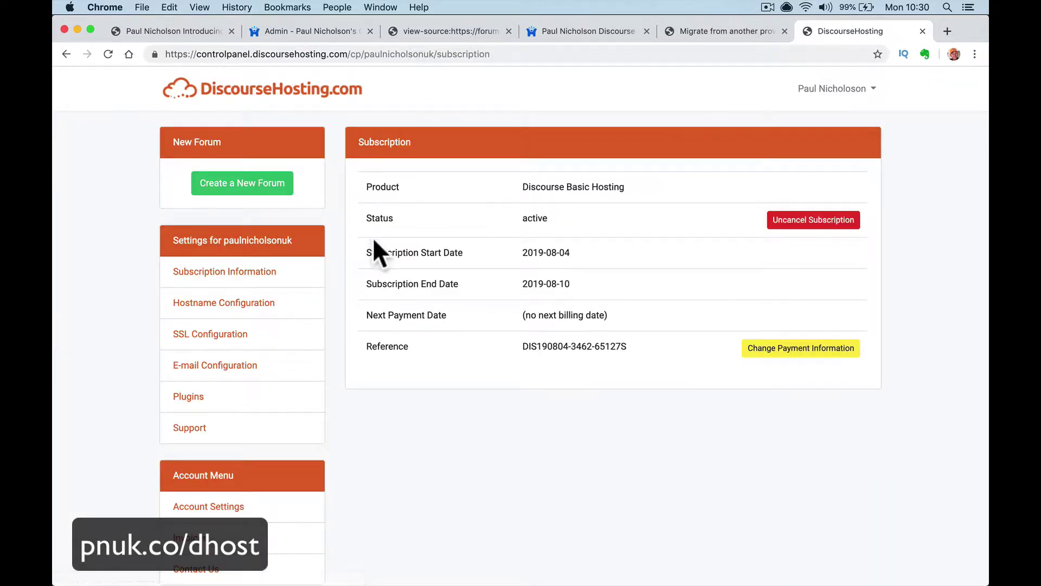
{"action": "left_click", "coordinate": [194, 398]}
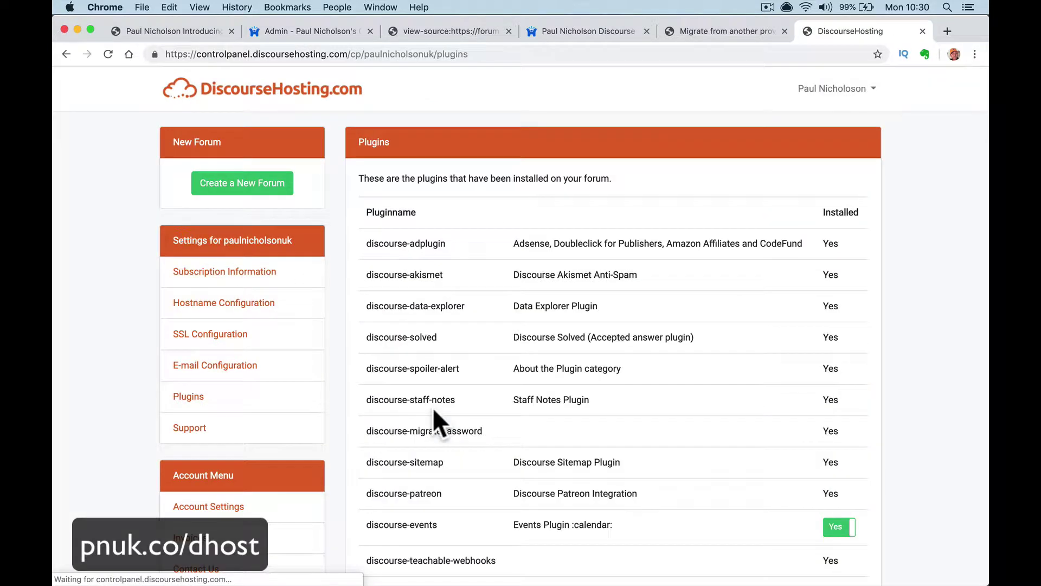
{"action": "scroll", "coordinate": [541, 411], "scroll_direction": "down", "scroll_amount": 6}
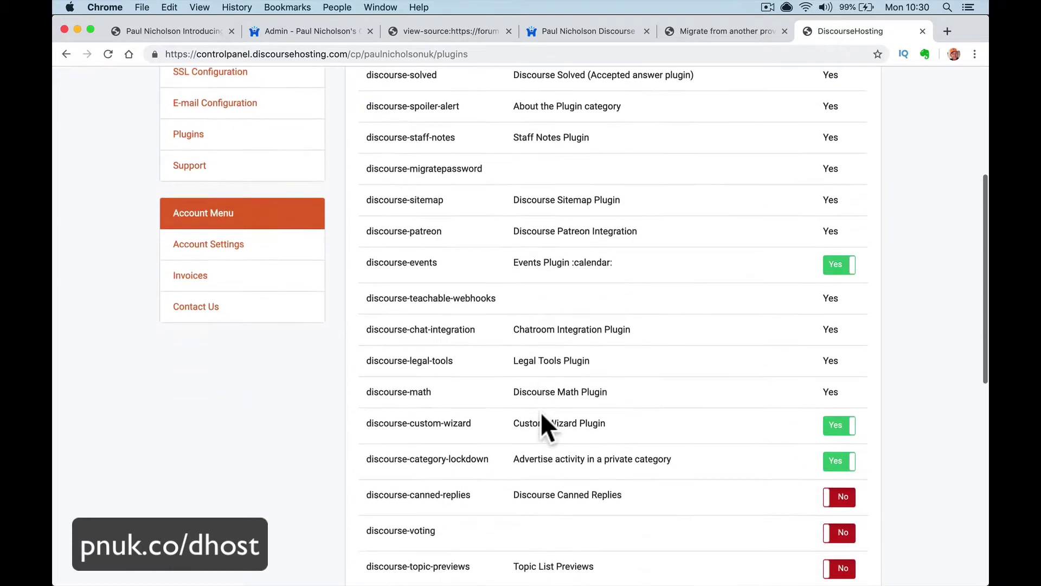
{"action": "scroll", "coordinate": [541, 412], "scroll_direction": "up", "scroll_amount": 4}
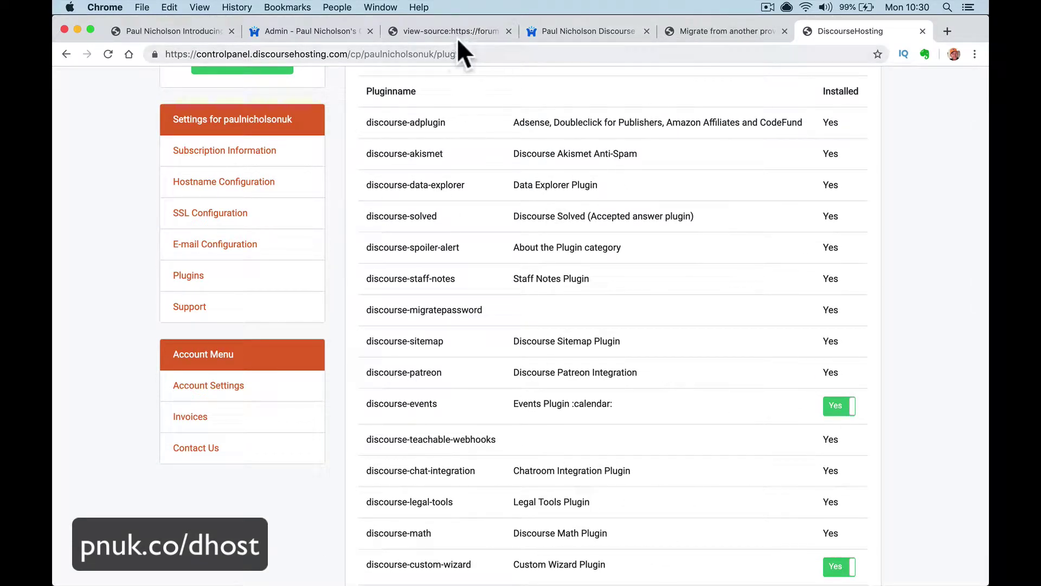
Compare the existing forum's installed plugins with those in the hosting control panel, and check the new hosted forum.
{"action": "left_click", "coordinate": [339, 34]}
{"action": "scroll", "coordinate": [418, 290], "scroll_direction": "up", "scroll_amount": 4}
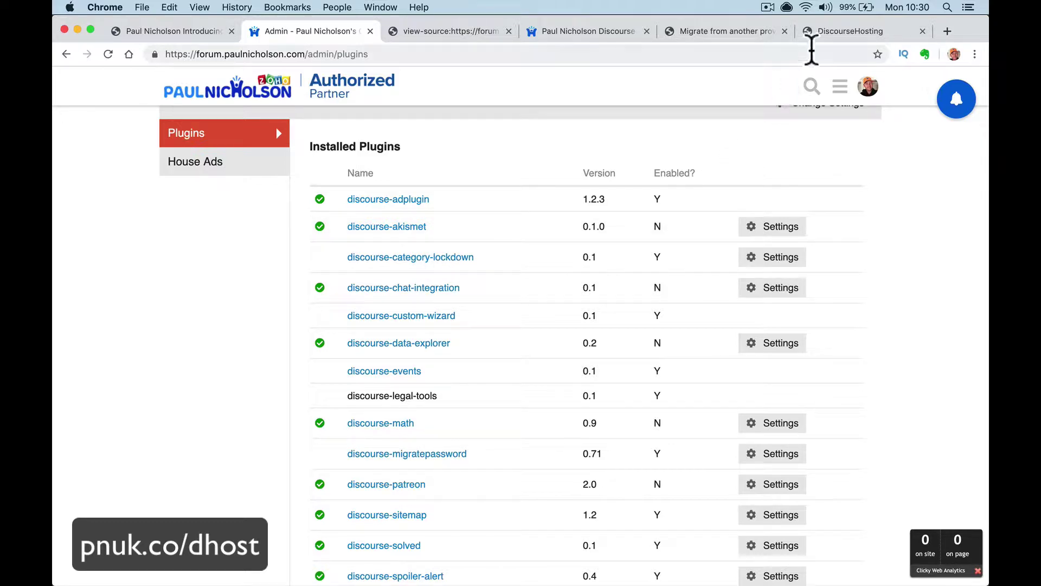
{"action": "left_click", "coordinate": [840, 35]}
{"action": "scroll", "coordinate": [536, 191], "scroll_direction": "up", "scroll_amount": 3}
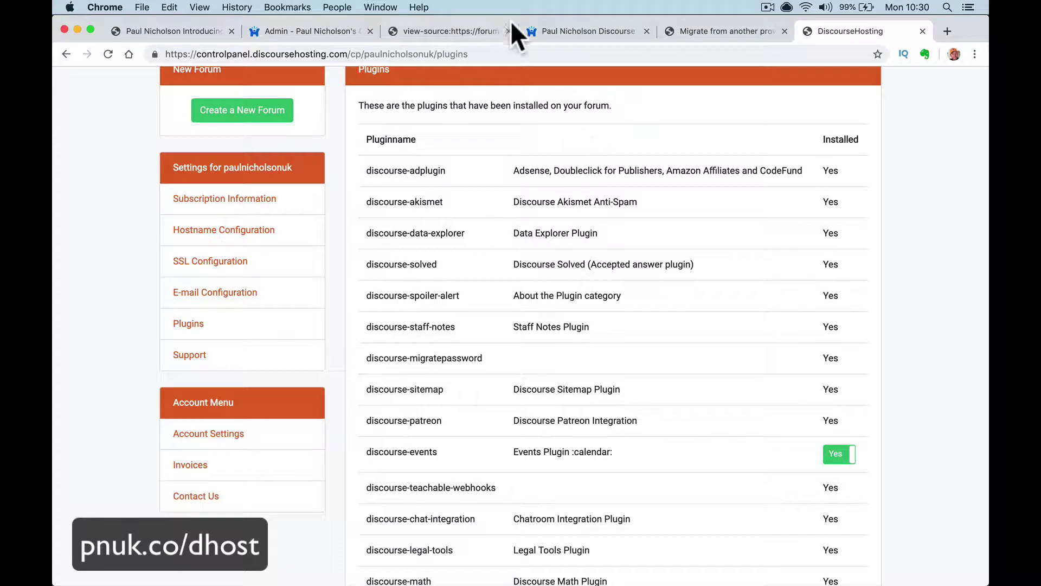
{"action": "left_click", "coordinate": [534, 31]}
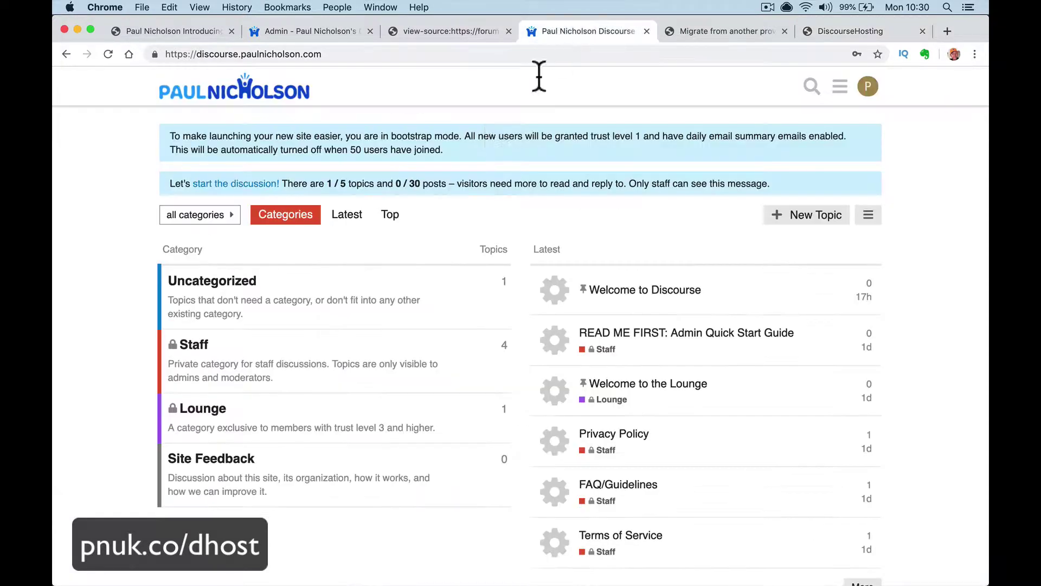
{"action": "left_click", "coordinate": [325, 31]}
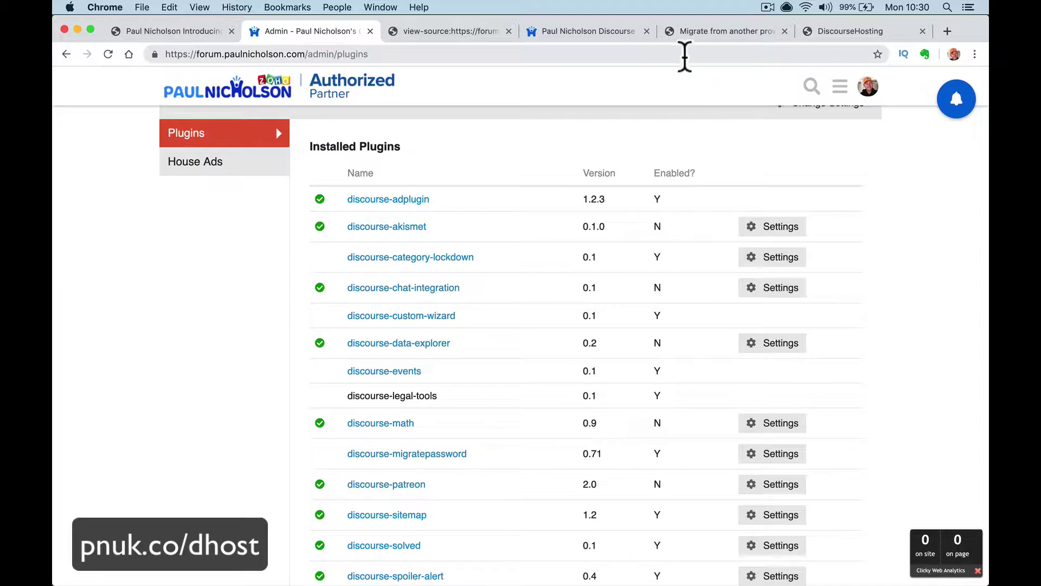
Read the migration guide's section 5 on performing a test backup and restore.
{"action": "left_click", "coordinate": [709, 31]}
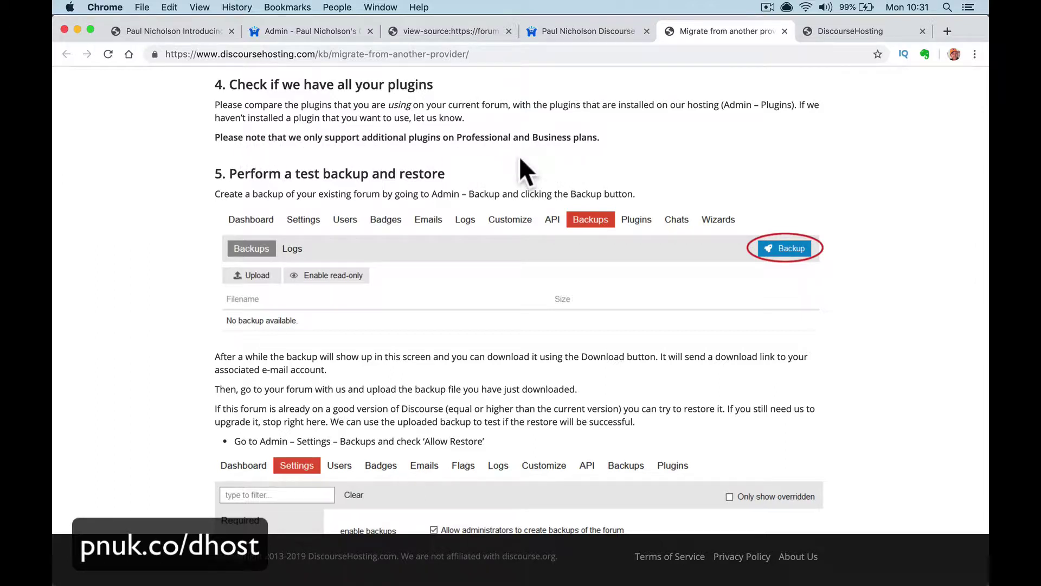
{"action": "scroll", "coordinate": [520, 163], "scroll_direction": "down", "scroll_amount": 3}
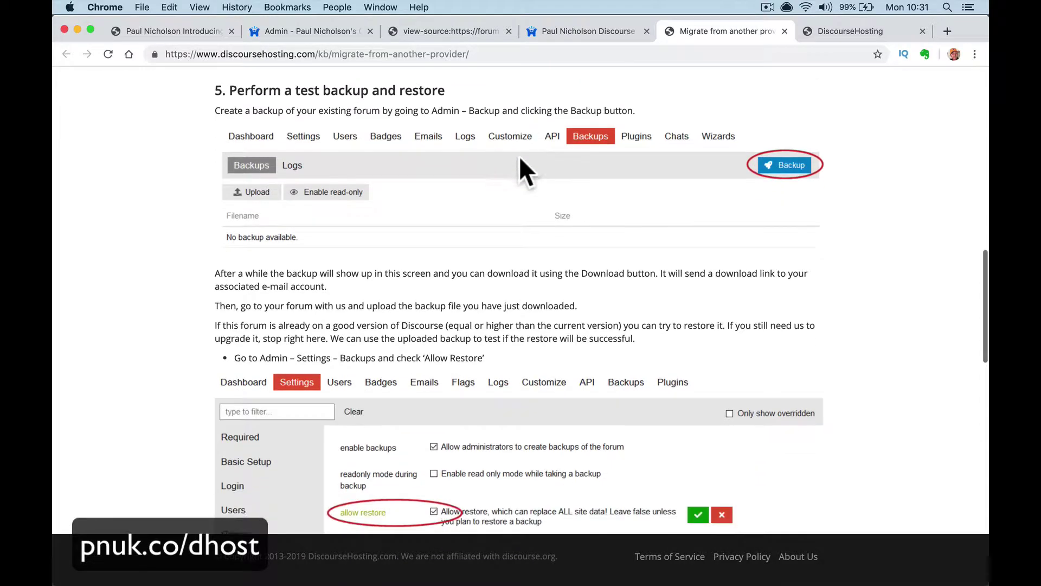
{"action": "scroll", "coordinate": [486, 230], "scroll_direction": "down", "scroll_amount": 10}
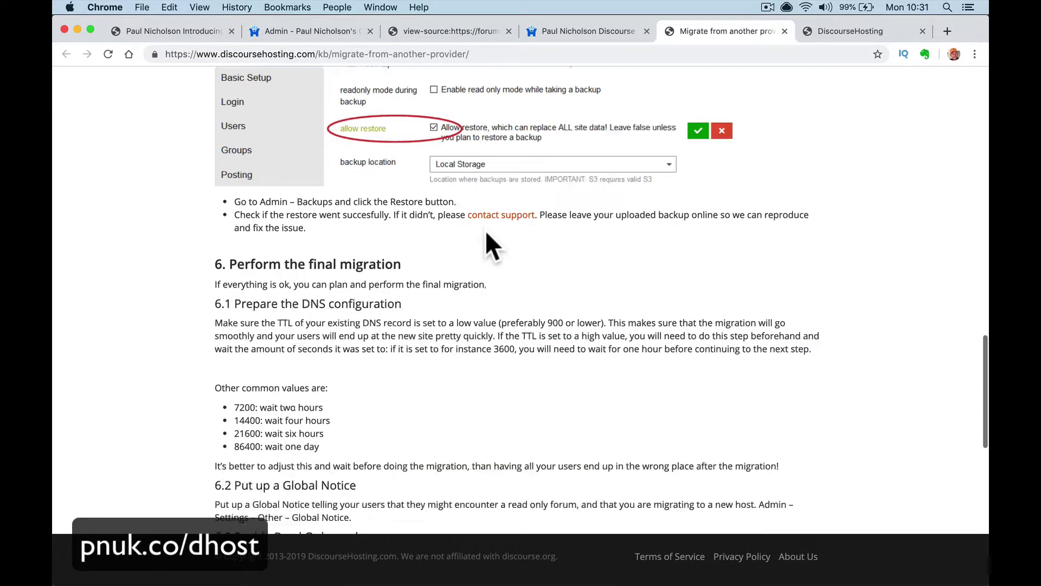
{"action": "scroll", "coordinate": [486, 230], "scroll_direction": "up", "scroll_amount": 8}
{"action": "scroll", "coordinate": [486, 229], "scroll_direction": "up", "scroll_amount": 5}
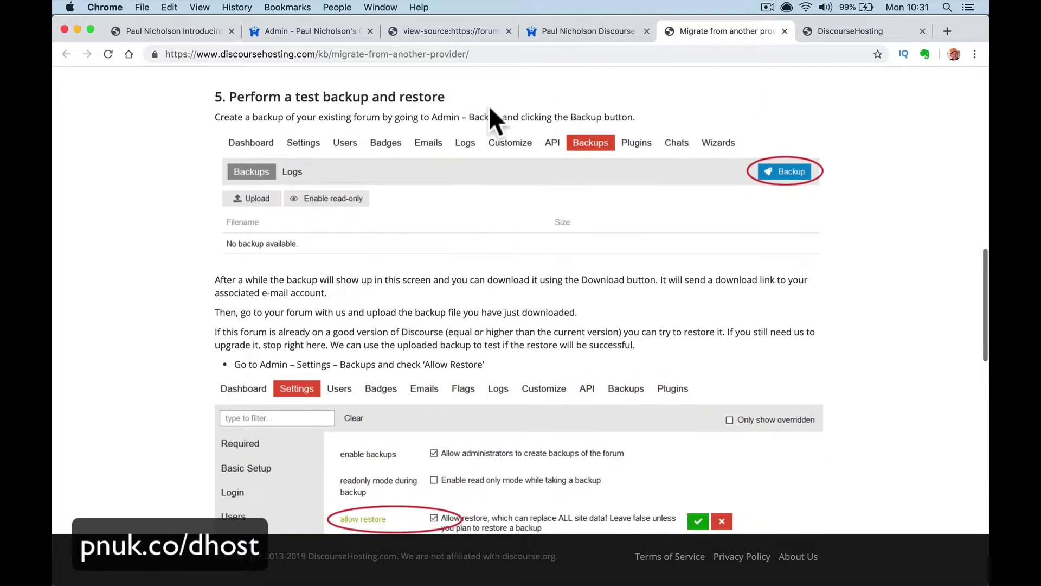
Open the backups page in the existing forum's admin area and start a new backup that includes uploads.
{"action": "left_click", "coordinate": [327, 33]}
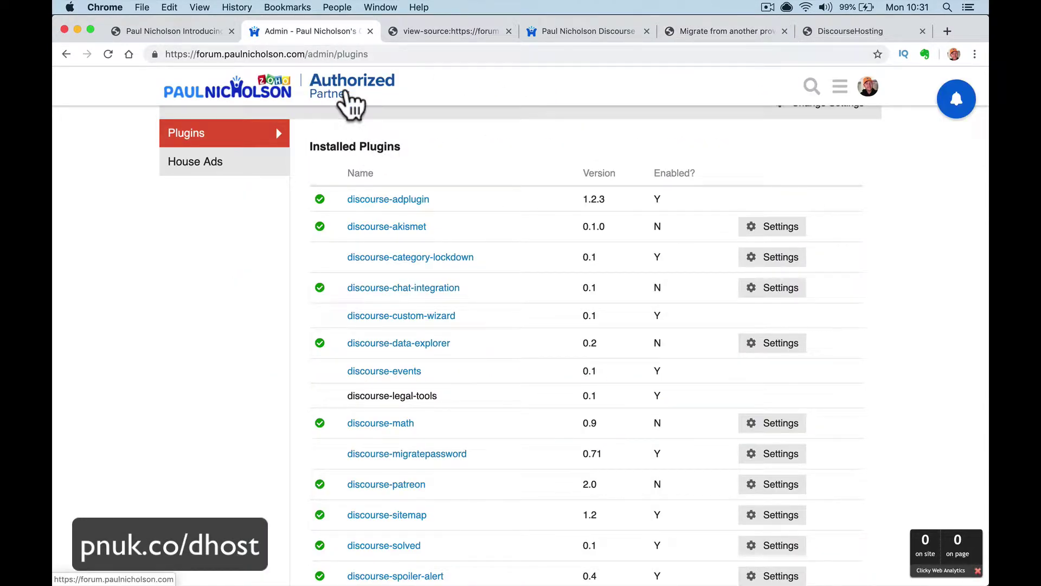
{"action": "left_click", "coordinate": [839, 87]}
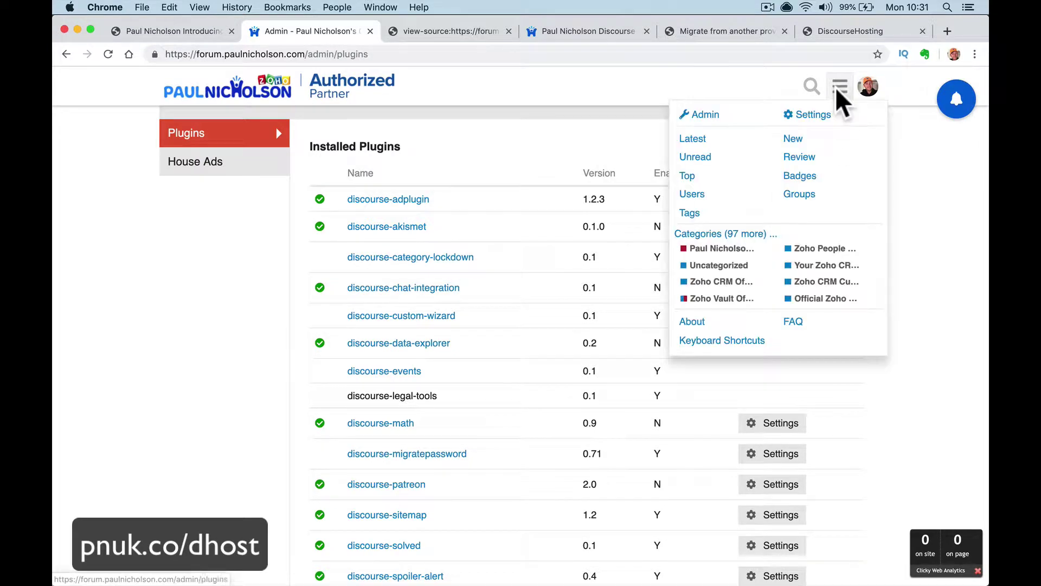
{"action": "left_click", "coordinate": [708, 116]}
{"action": "left_click", "coordinate": [607, 179]}
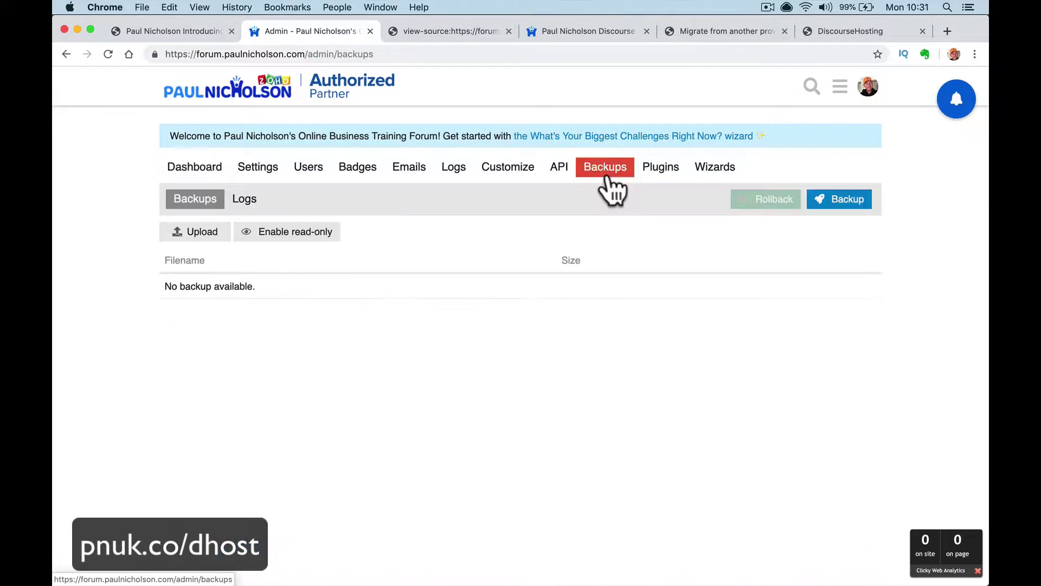
{"action": "left_click", "coordinate": [830, 206]}
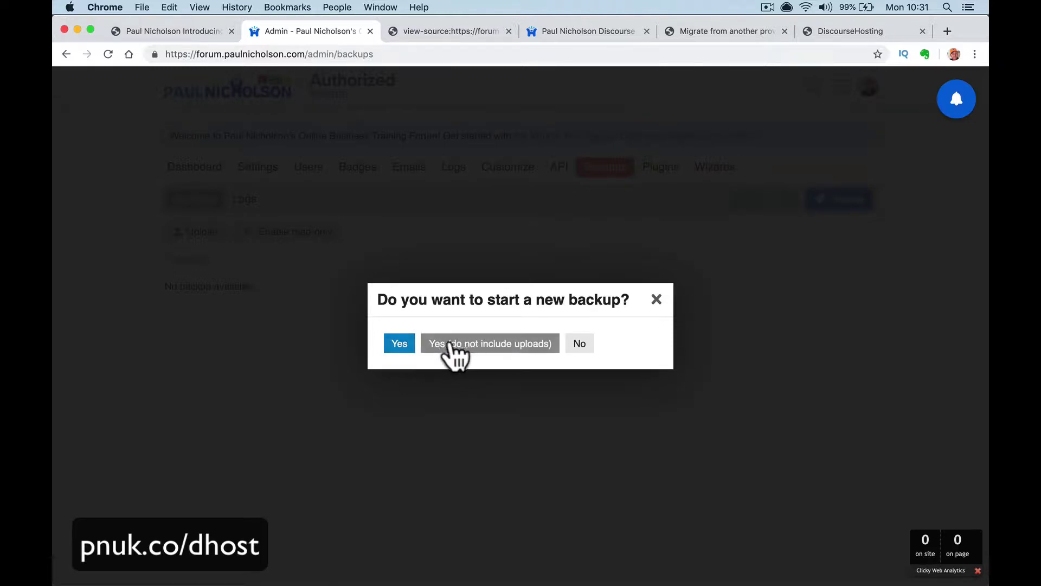
{"action": "left_click", "coordinate": [399, 347]}
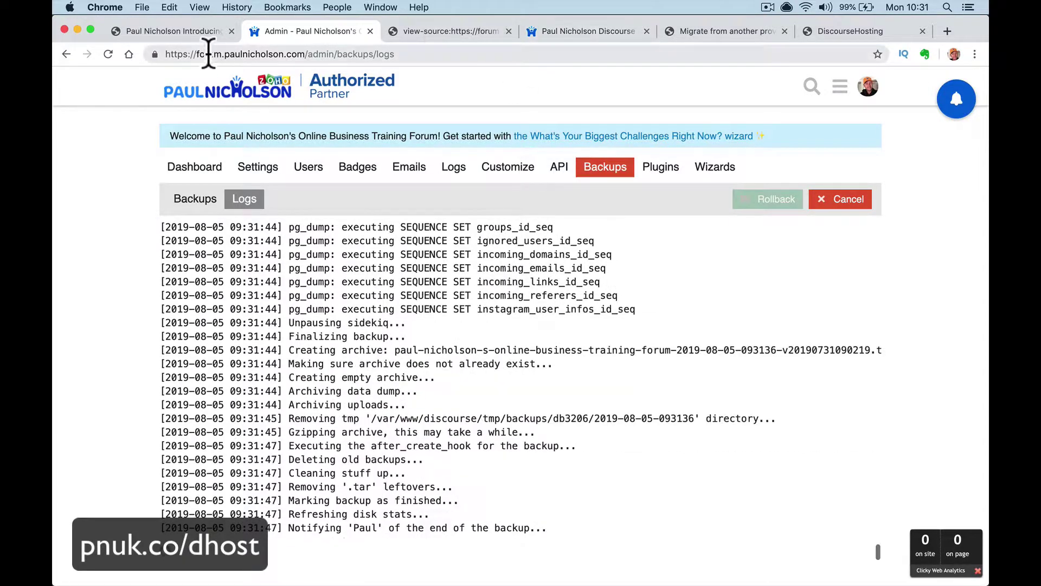
Highlight the existing forum's domain in its address, close the page source tab and return to the new hosted forum.
{"action": "left_click_drag", "start_coordinate": [198, 54], "coordinate": [299, 54]}
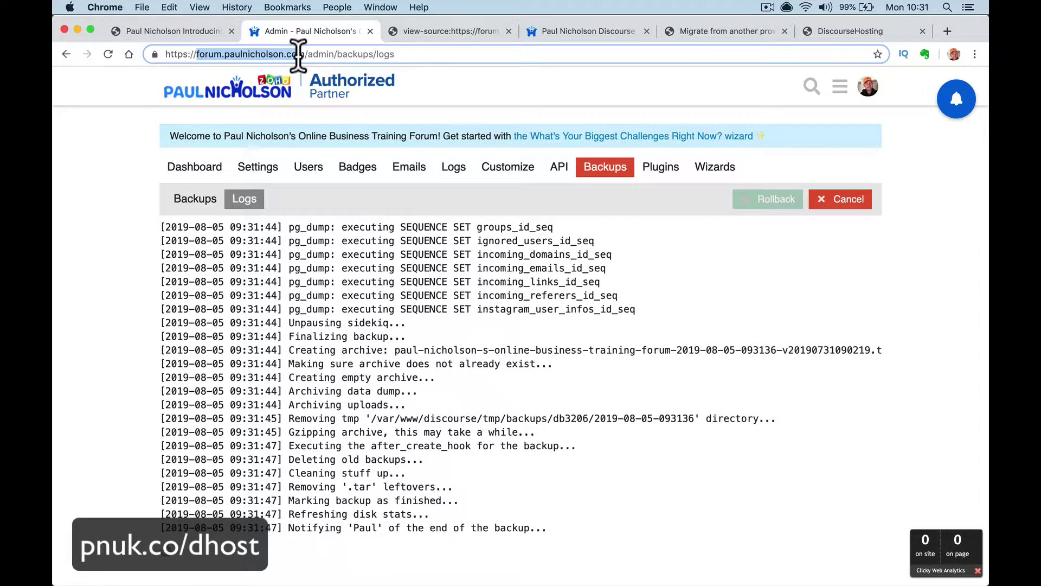
{"action": "left_click", "coordinate": [460, 29]}
{"action": "left_click", "coordinate": [509, 30]}
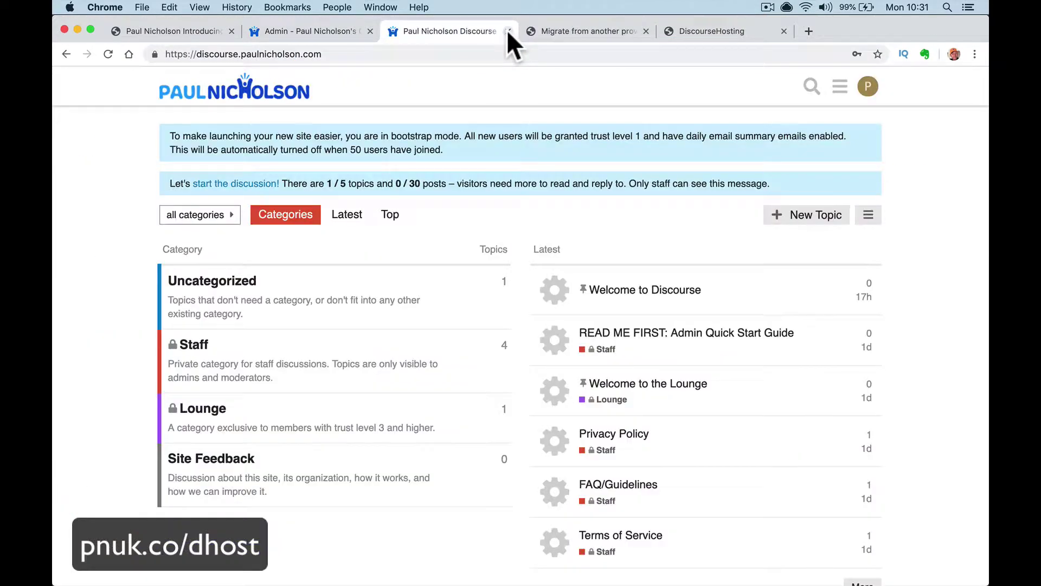
{"action": "left_click", "coordinate": [563, 33]}
{"action": "left_click", "coordinate": [474, 30]}
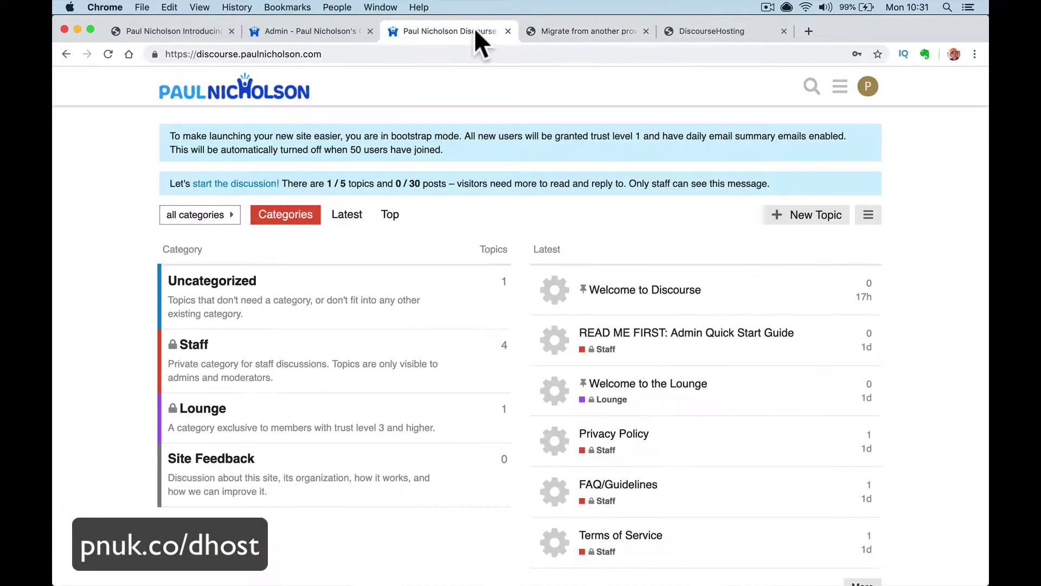
Try to open the new hosted forum through its discoursehosting.net address instead of its custom domain.
{"action": "left_click", "coordinate": [239, 54]}
{"action": "key", "text": "shift+super+Left"}
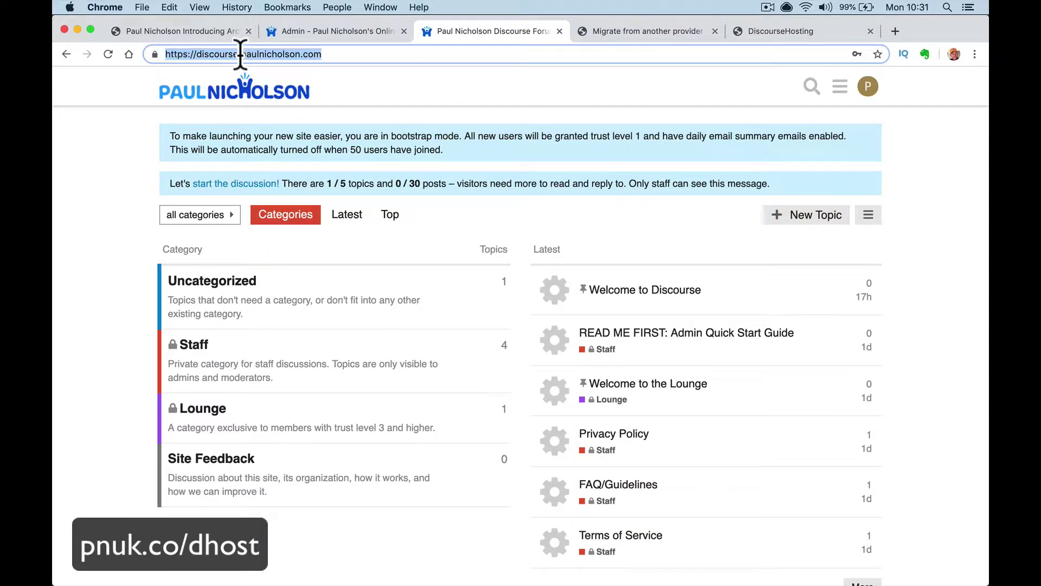
{"action": "key", "text": "BackSpace"}
{"action": "type", "text": "paulnicho"}
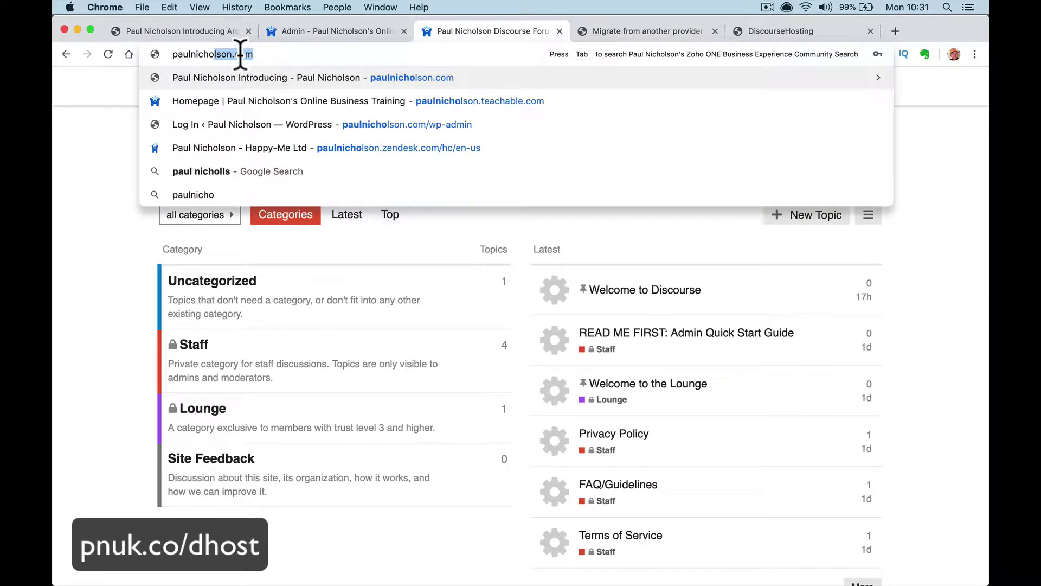
{"action": "type", "text": "lsonuk."}
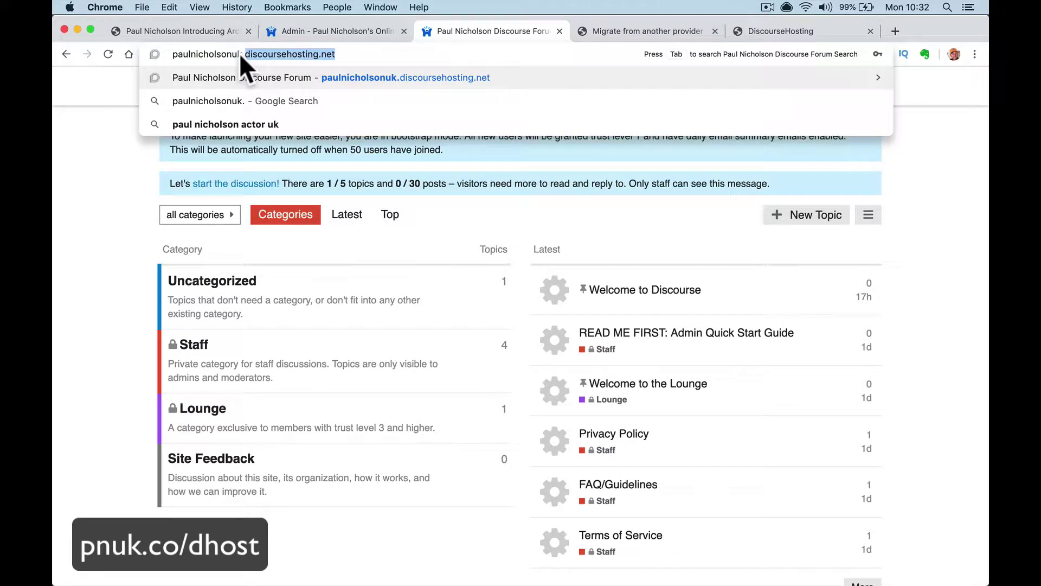
{"action": "key", "text": "Return"}
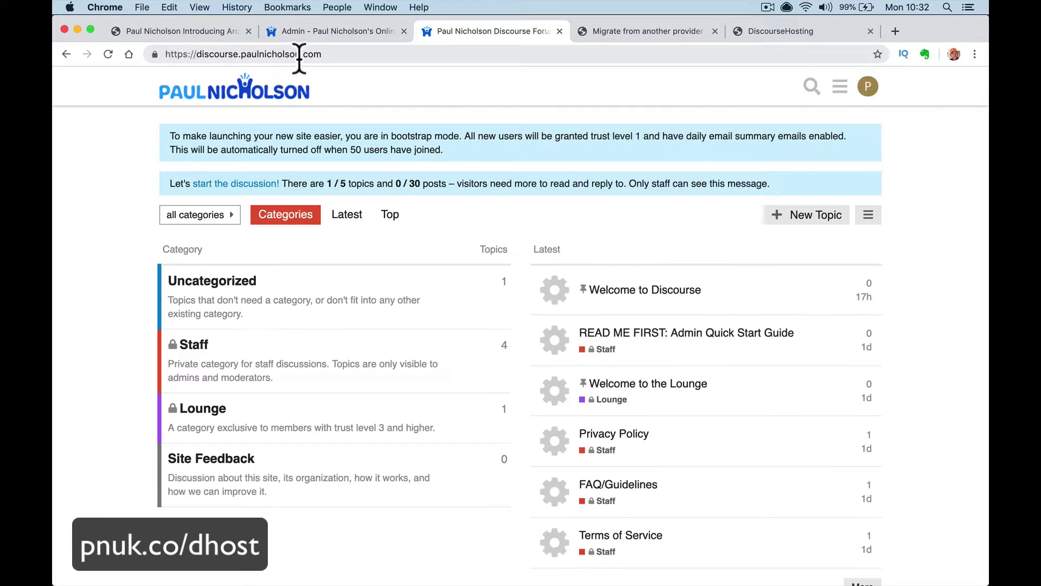
Open the forum's hostname configuration in the hosting control panel and review its hostname and external hostname.
{"action": "left_click", "coordinate": [740, 32]}
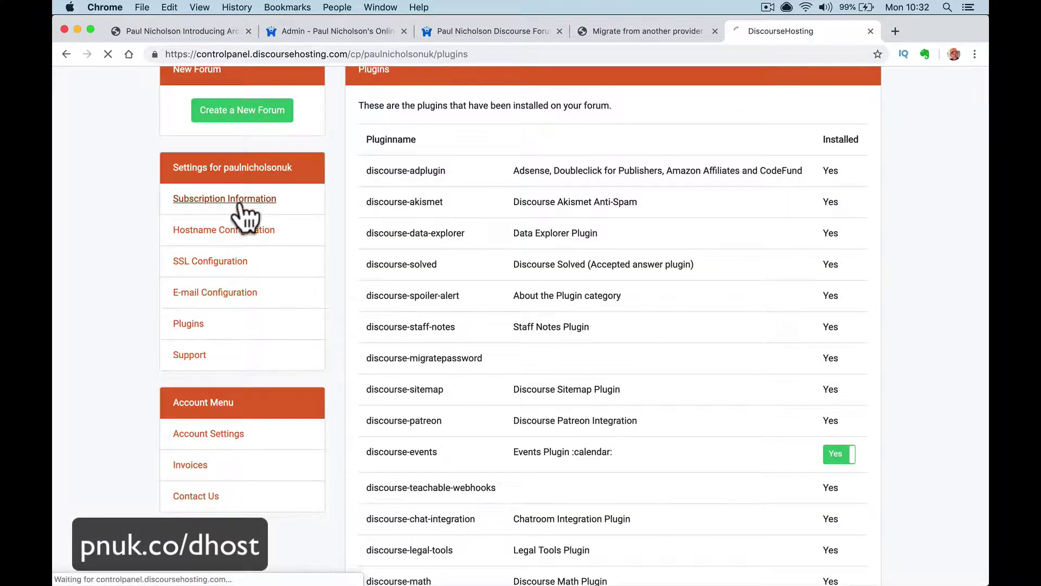
{"action": "left_click", "coordinate": [238, 200]}
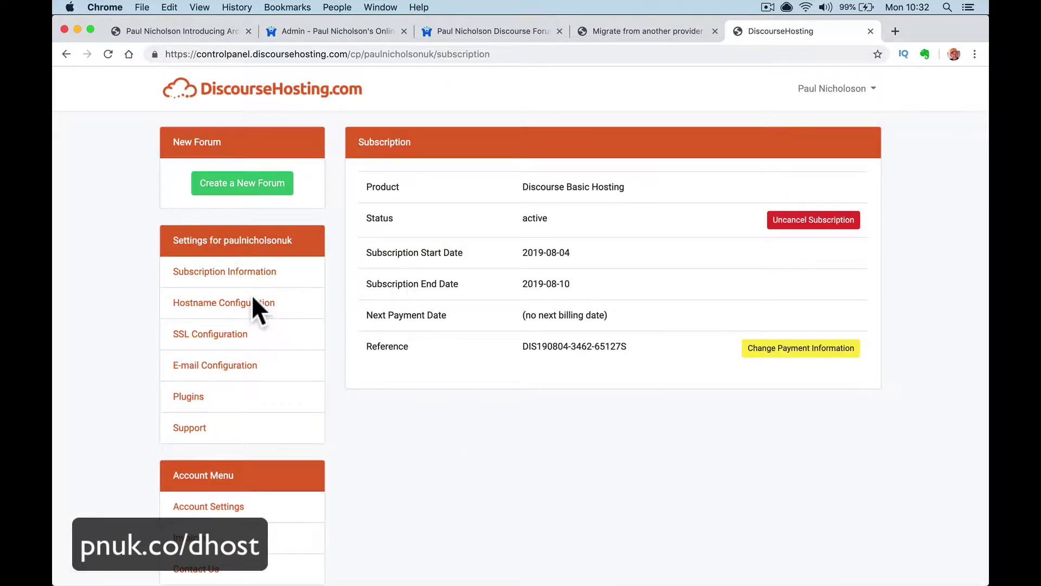
{"action": "left_click", "coordinate": [273, 305]}
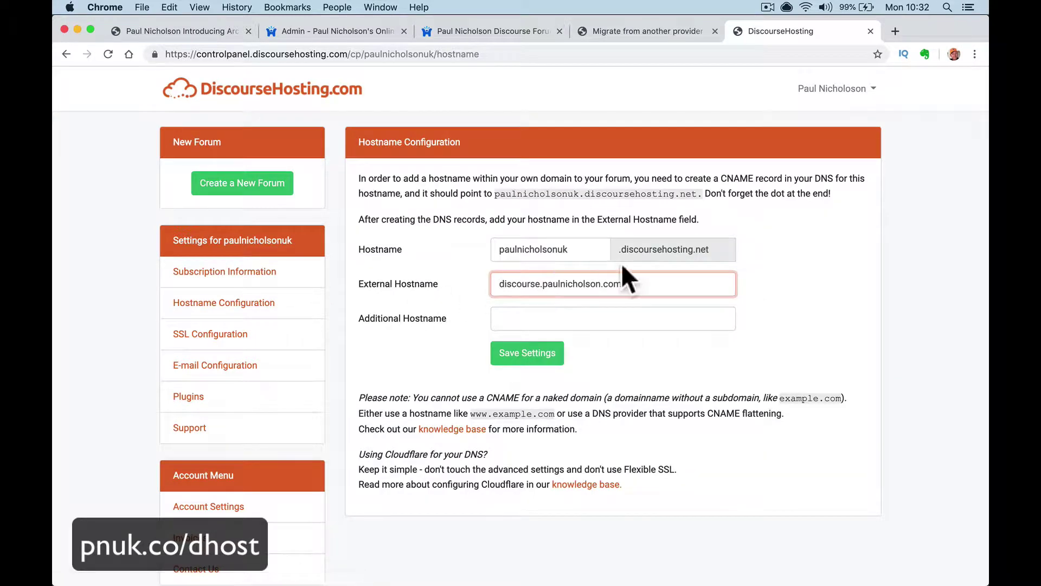
{"action": "double_click", "coordinate": [504, 250]}
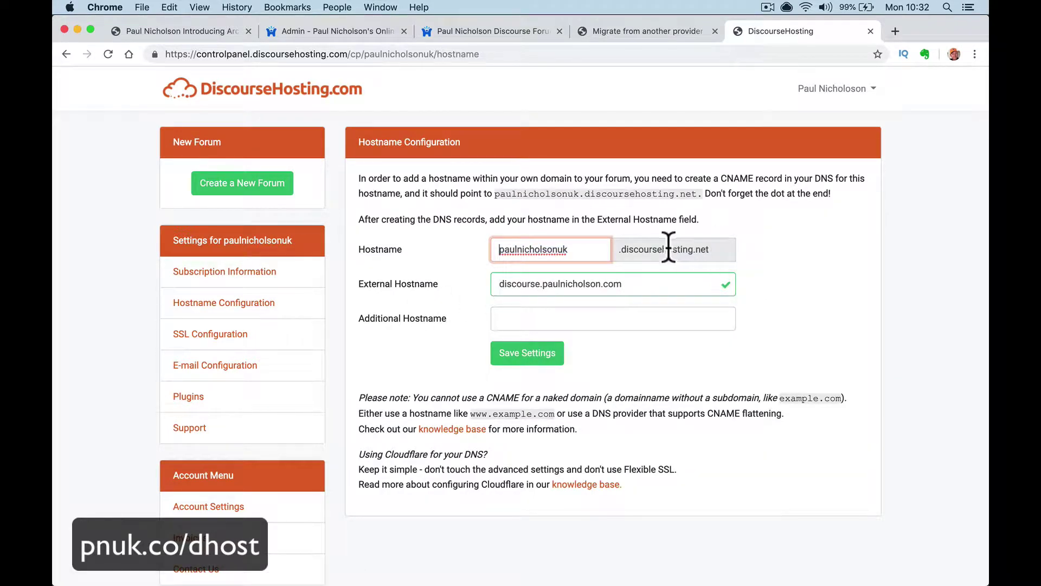
{"action": "left_click_drag", "start_coordinate": [493, 286], "coordinate": [675, 288]}
Enter the existing forum's domain as the additional hostname, and clear the field again without saving.
{"action": "left_click", "coordinate": [572, 321]}
{"action": "type", "text": "for"}
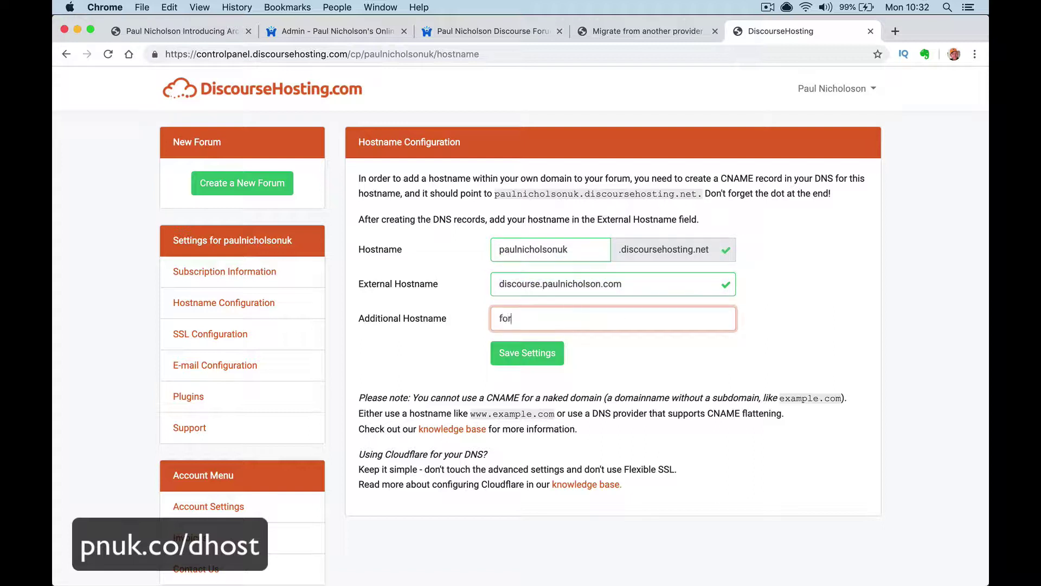
{"action": "type", "text": "um.paulnicholsoh"}
{"action": "type", "text": ".com"}
{"action": "left_click", "coordinate": [591, 352]}
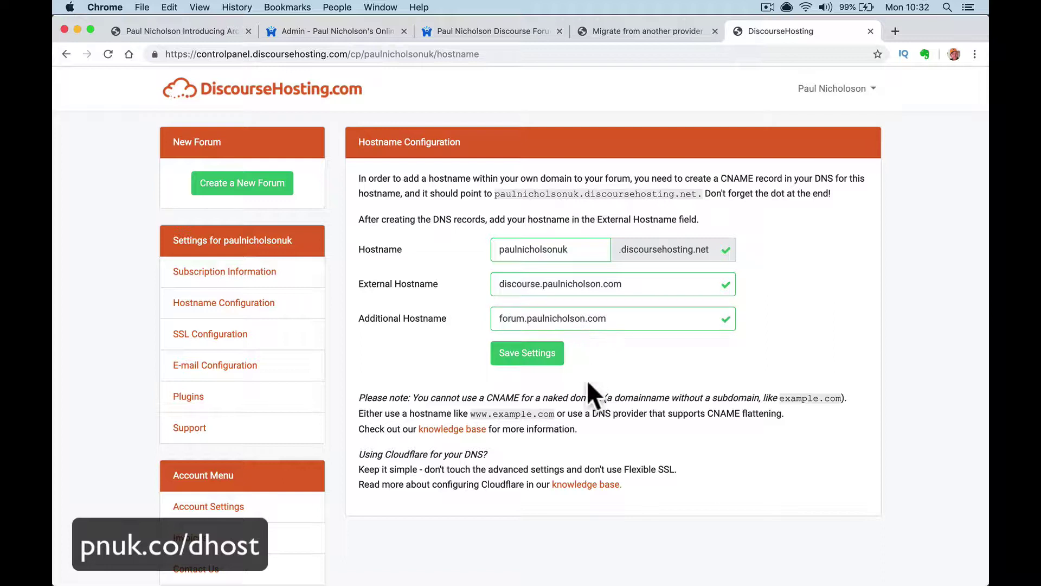
{"action": "double_click", "coordinate": [601, 320]}
{"action": "triple_click", "coordinate": [600, 320]}
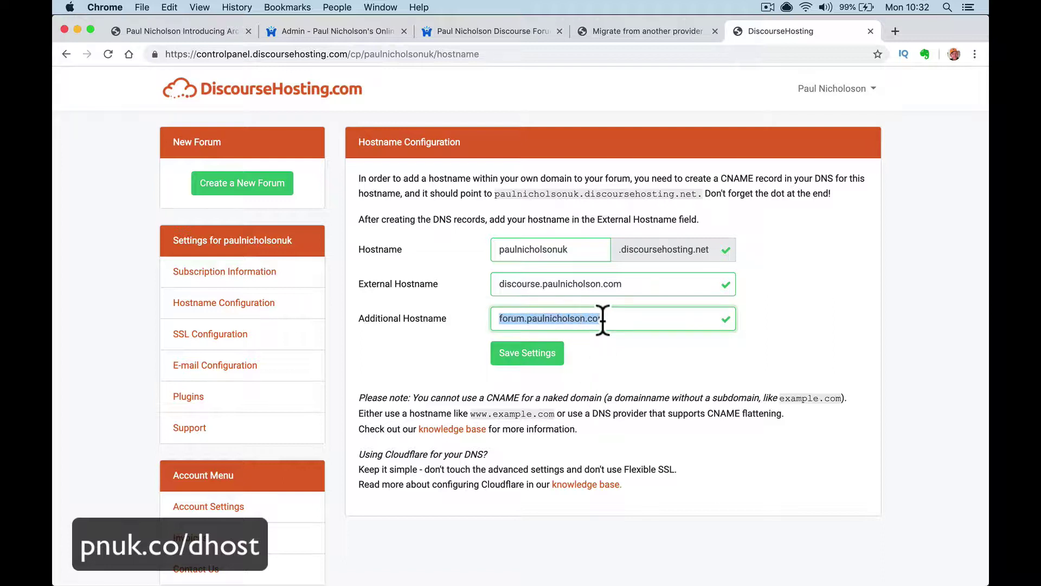
{"action": "key", "text": "BackSpace"}
Return to the existing forum's admin area, refresh the backup list and request the download link for the new backup.
{"action": "left_click", "coordinate": [347, 31]}
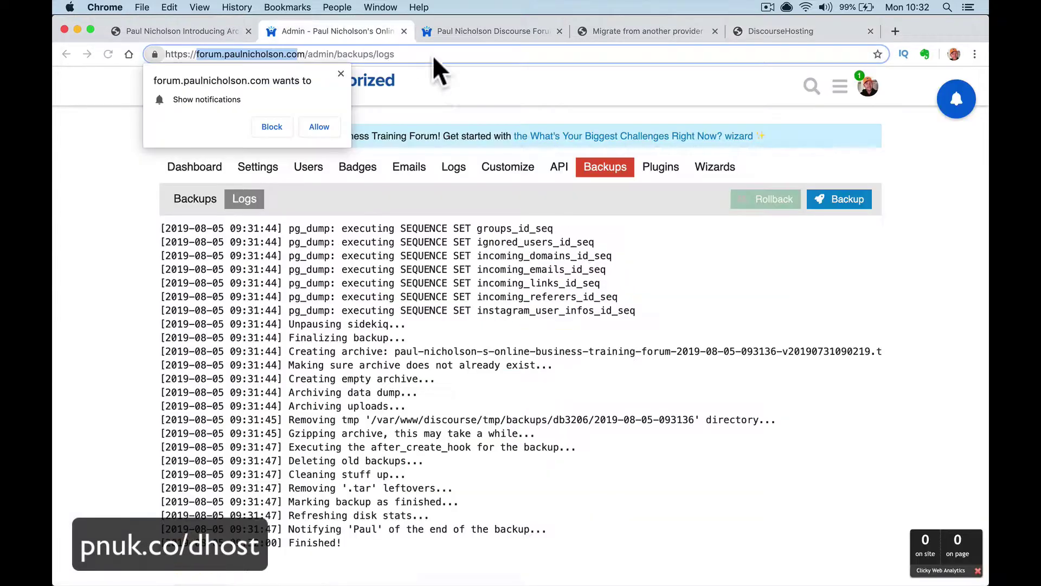
{"action": "left_click", "coordinate": [341, 72]}
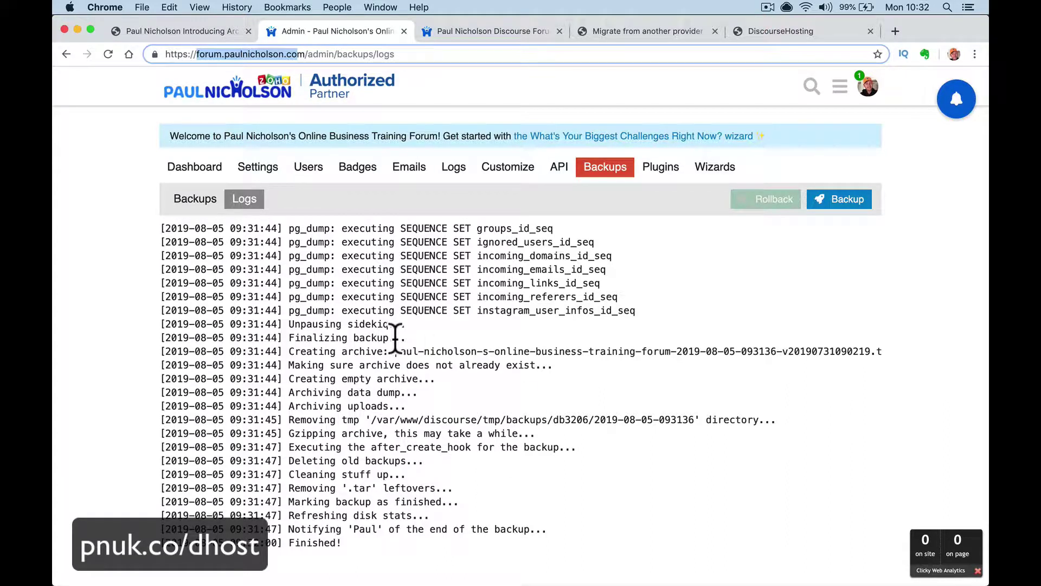
{"action": "left_click", "coordinate": [108, 54]}
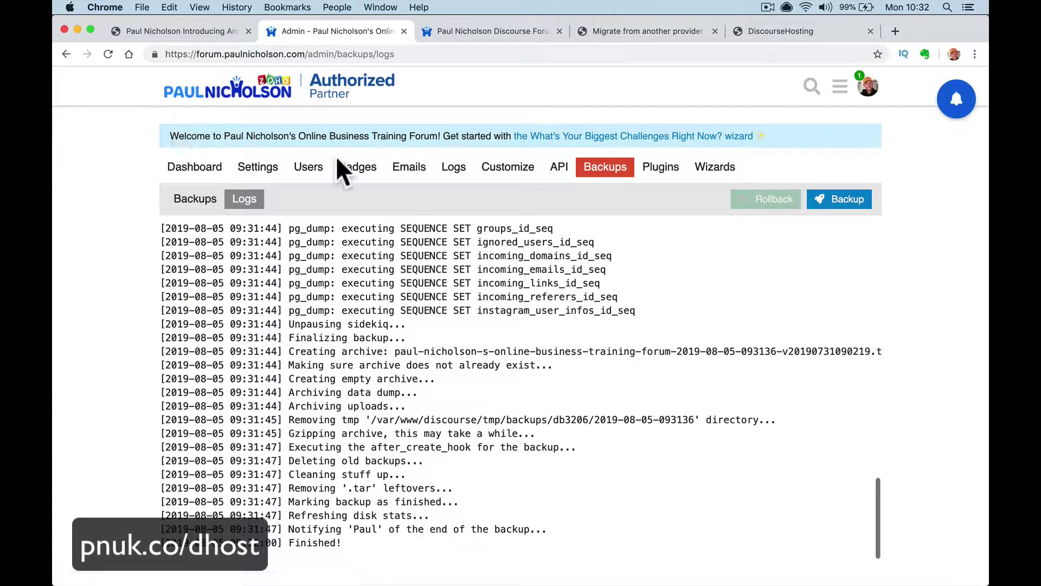
{"action": "left_click", "coordinate": [610, 172]}
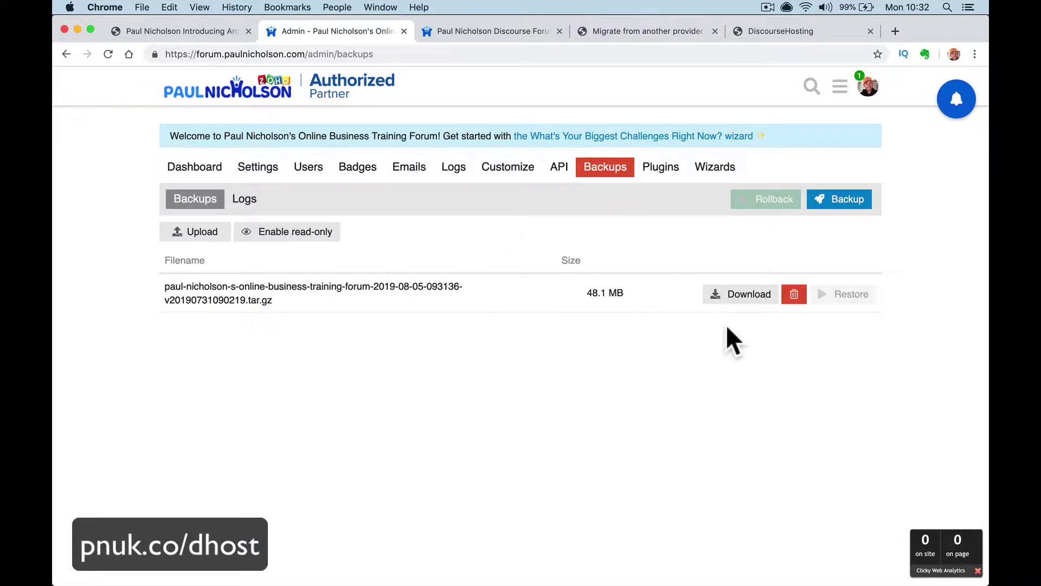
{"action": "left_click", "coordinate": [742, 298]}
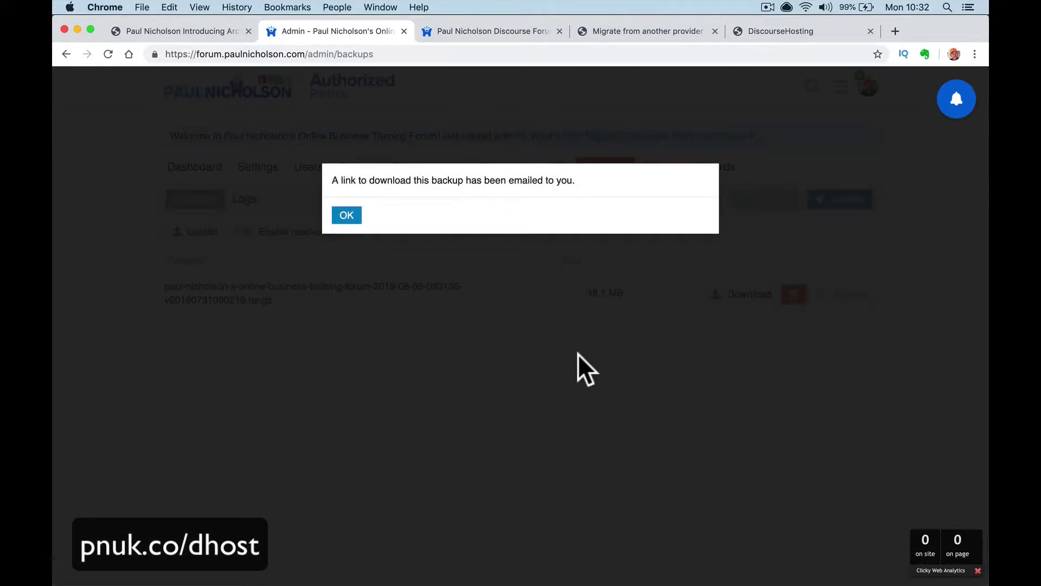
{"action": "left_click", "coordinate": [347, 215]}
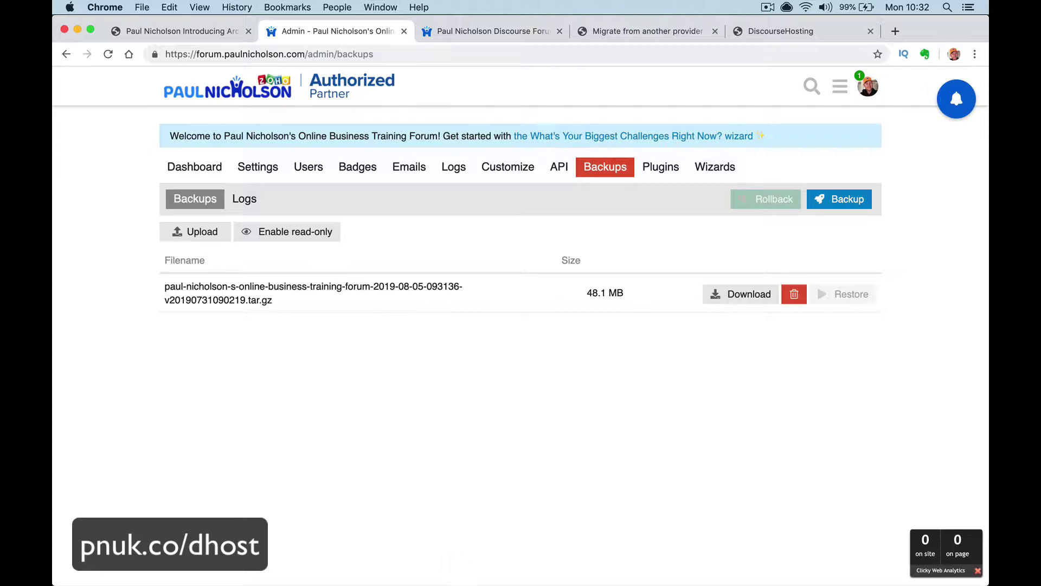
Switch to Mail, open the site backup message in the inbox and download the backup archive from its link.
{"action": "left_click", "coordinate": [303, 564]}
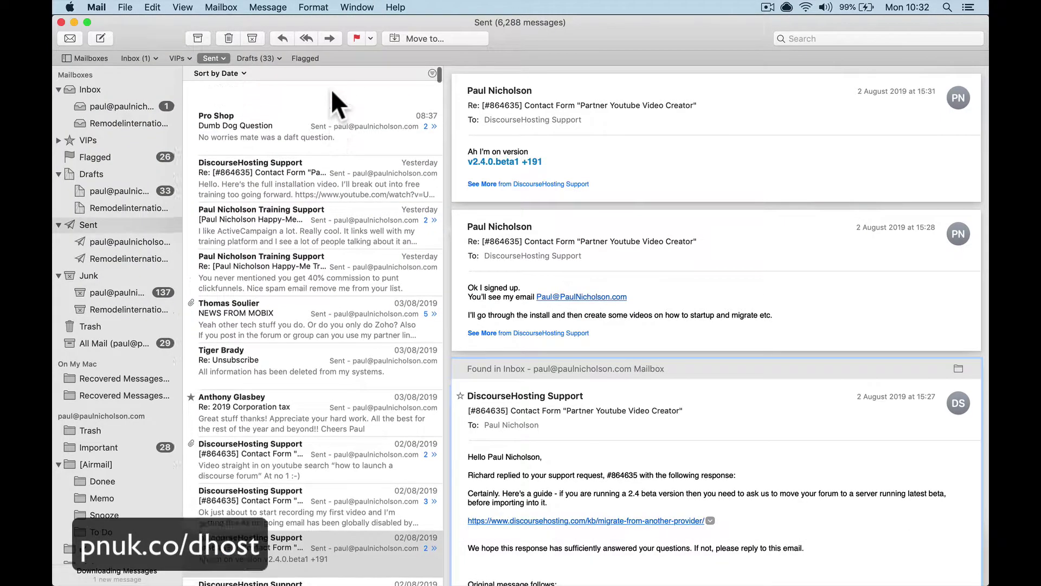
{"action": "left_click", "coordinate": [130, 106]}
{"action": "scroll", "coordinate": [337, 100], "scroll_direction": "up", "scroll_amount": 5}
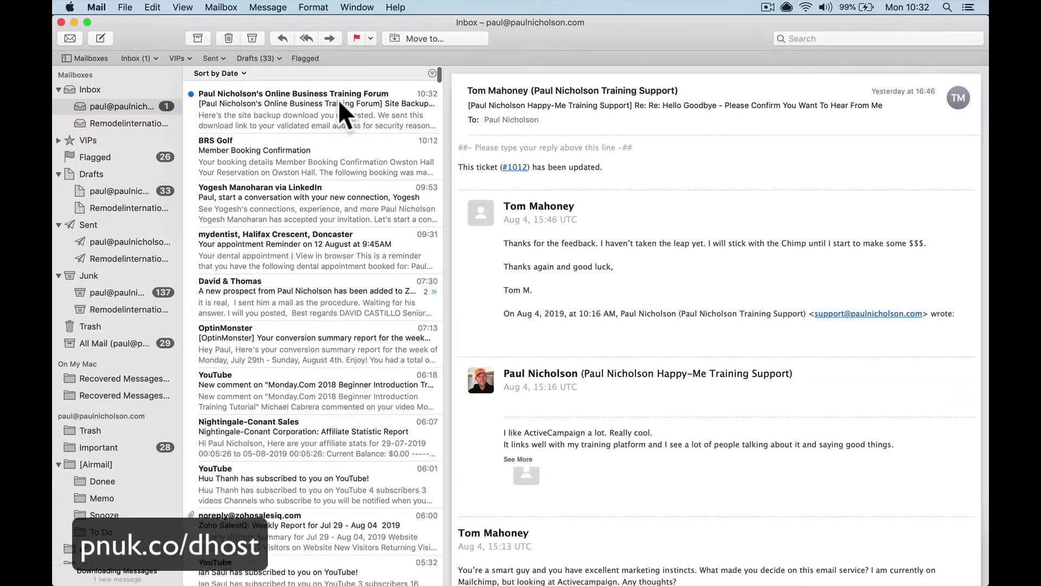
{"action": "left_click", "coordinate": [337, 99]}
{"action": "left_click", "coordinate": [551, 158]}
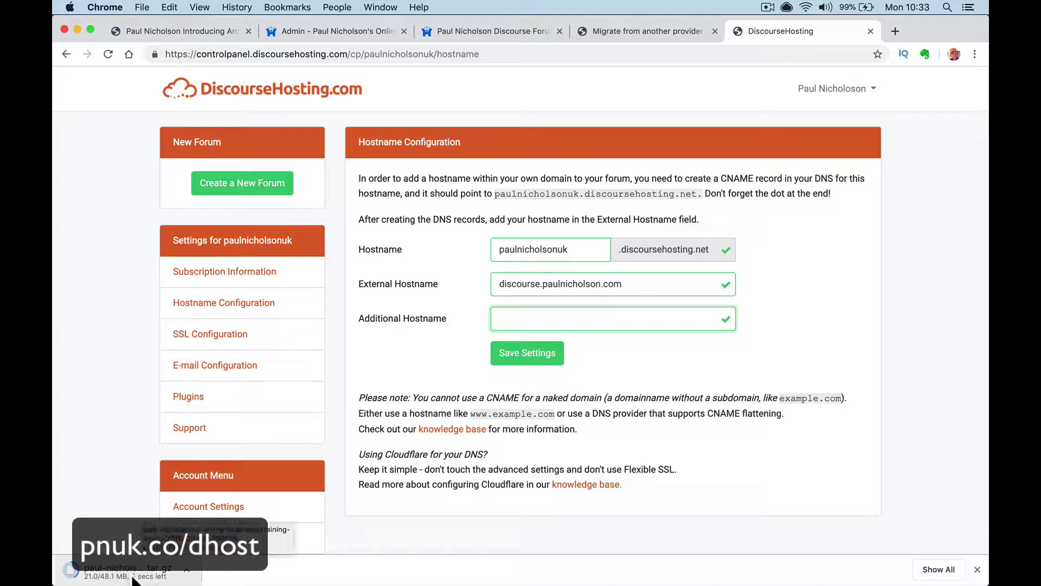
Clear the external hostname in the hosted forum's hostname configuration and save the settings.
{"action": "mouse_move", "coordinate": [340, 577]}
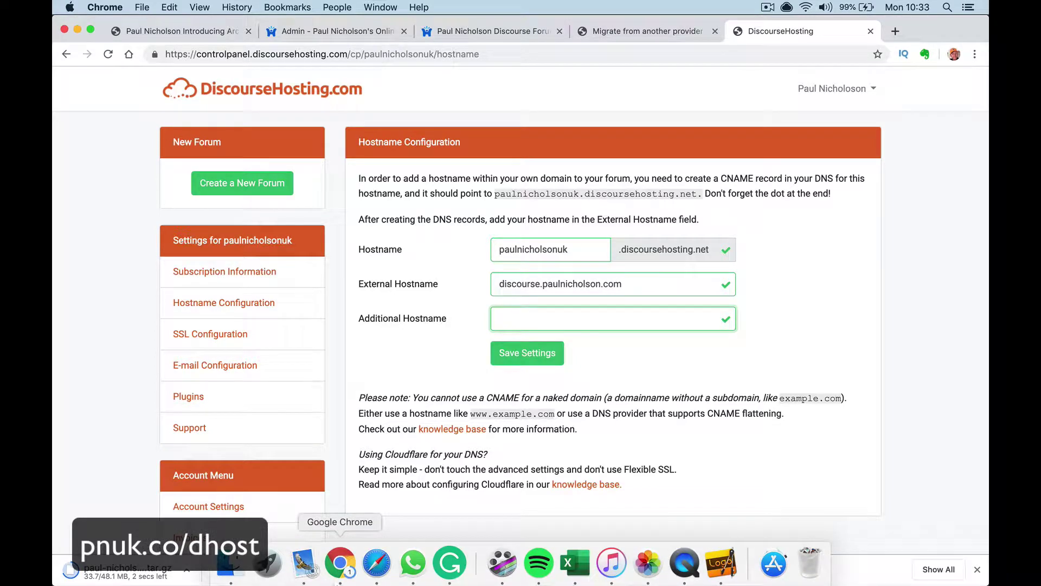
{"action": "triple_click", "coordinate": [573, 283]}
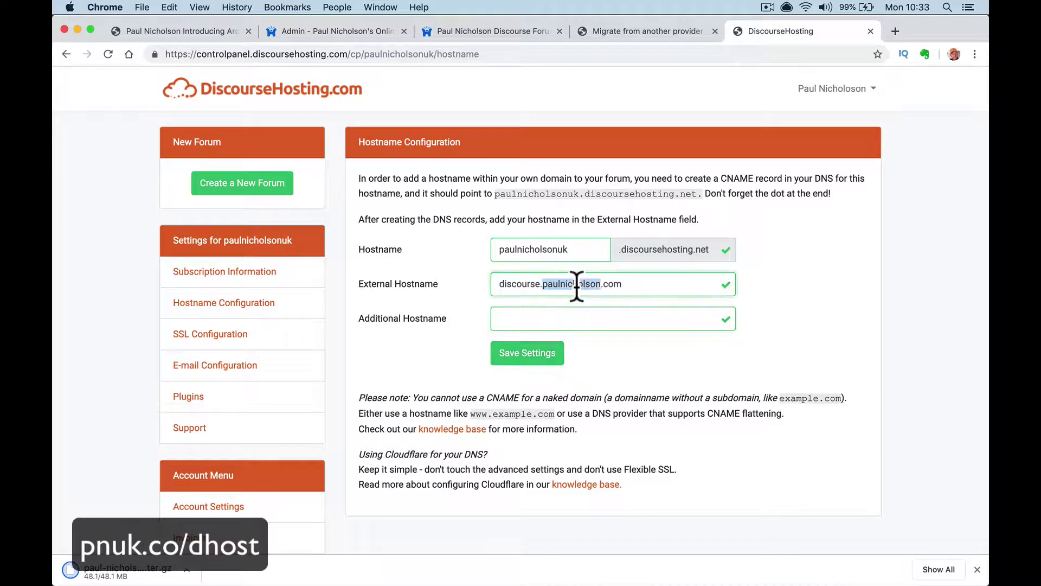
{"action": "key", "text": "BackSpace"}
{"action": "left_click", "coordinate": [546, 353]}
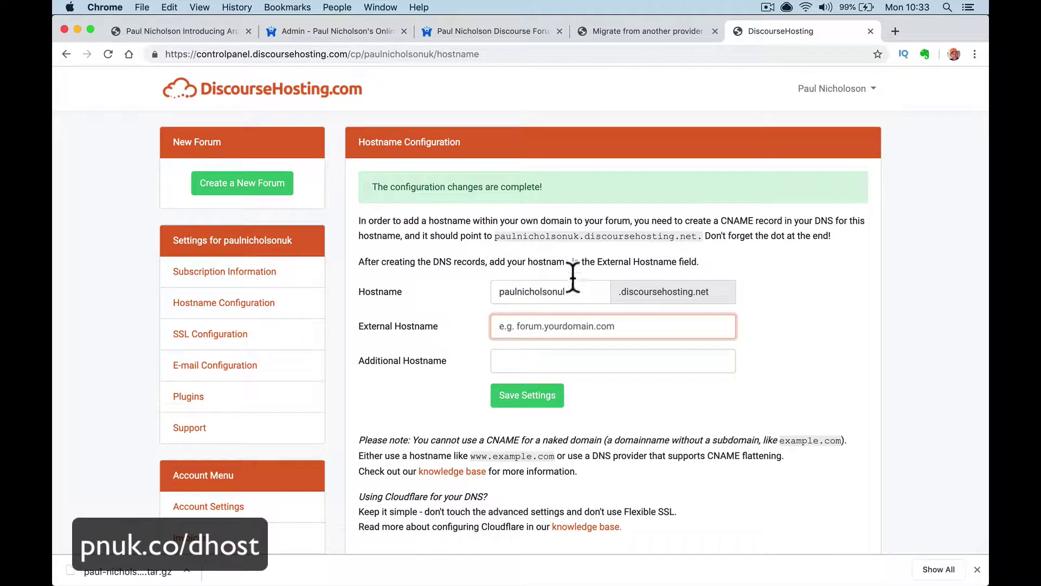
{"action": "left_click", "coordinate": [612, 130]}
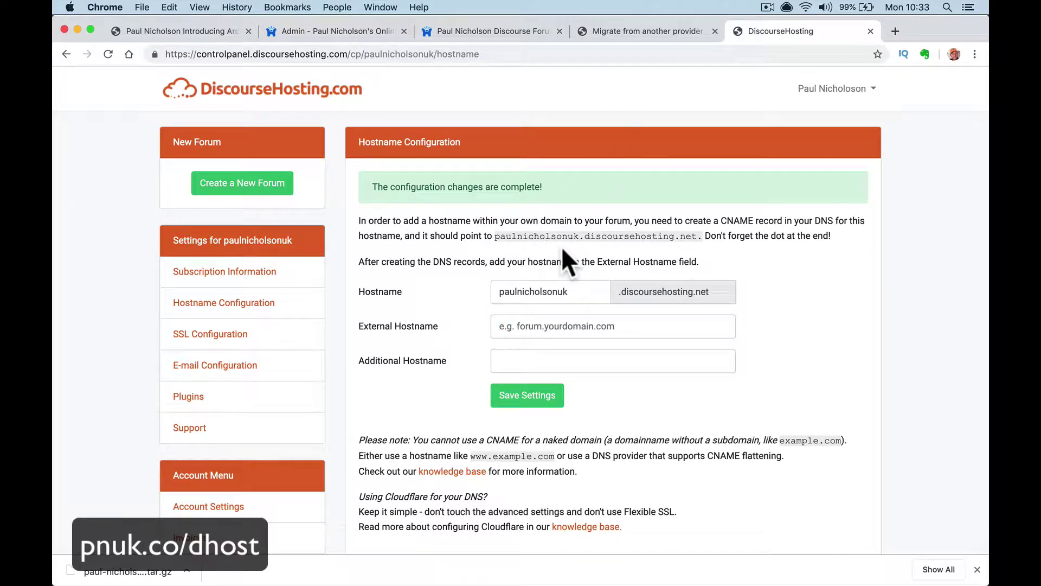
Copy the forum's discoursehosting.net address from the CNAME instructions and open it in a new browser tab.
{"action": "left_click_drag", "start_coordinate": [698, 236], "coordinate": [492, 235]}
{"action": "key", "text": "super+c"}
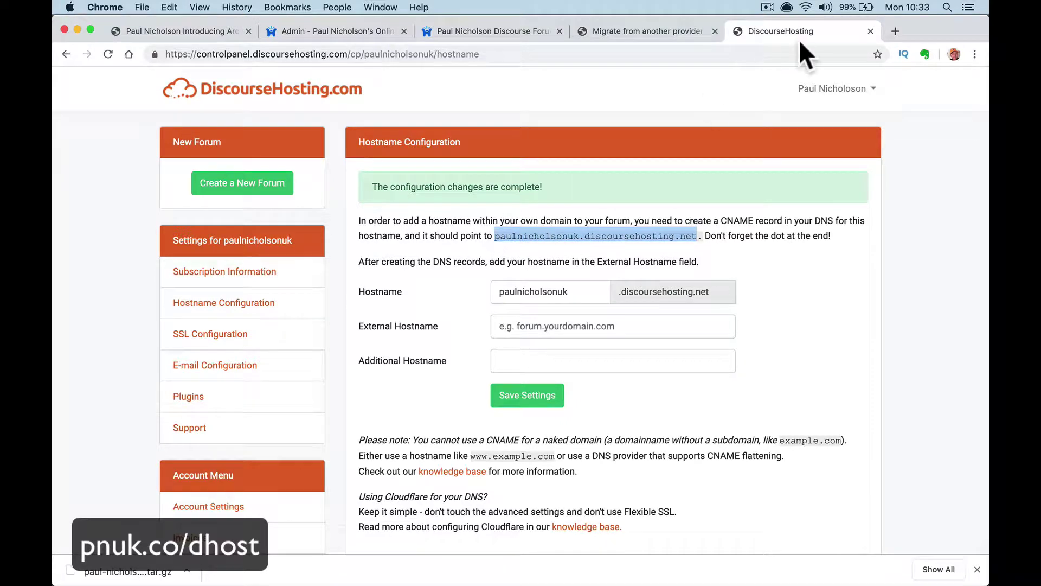
{"action": "left_click", "coordinate": [895, 31]}
{"action": "key", "text": "super+v"}
{"action": "key", "text": "Return"}
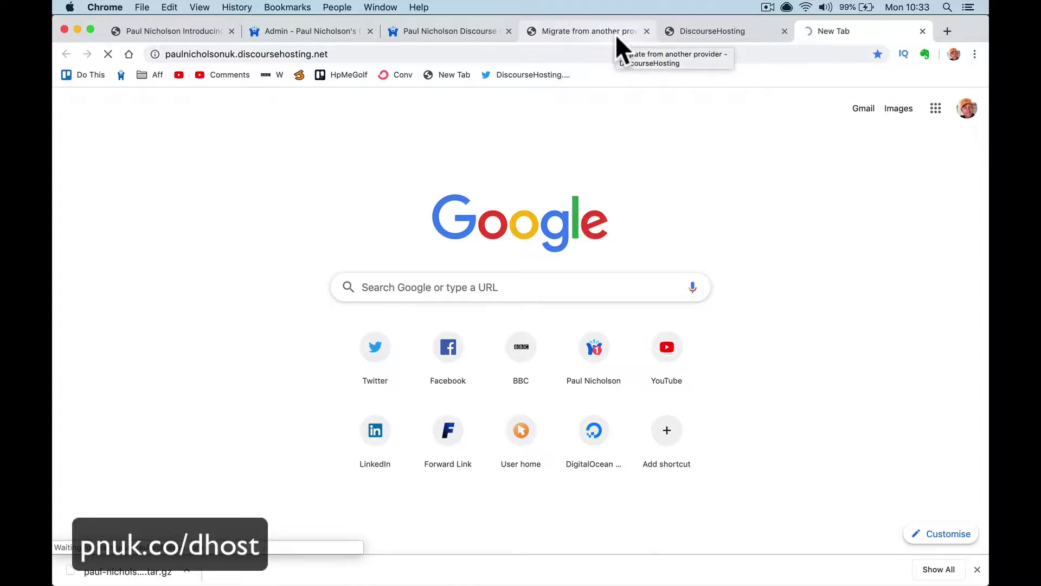
Read the migration guide's instructions on restoring the backup and on preparing the DNS configuration for the final migration.
{"action": "left_click", "coordinate": [586, 32]}
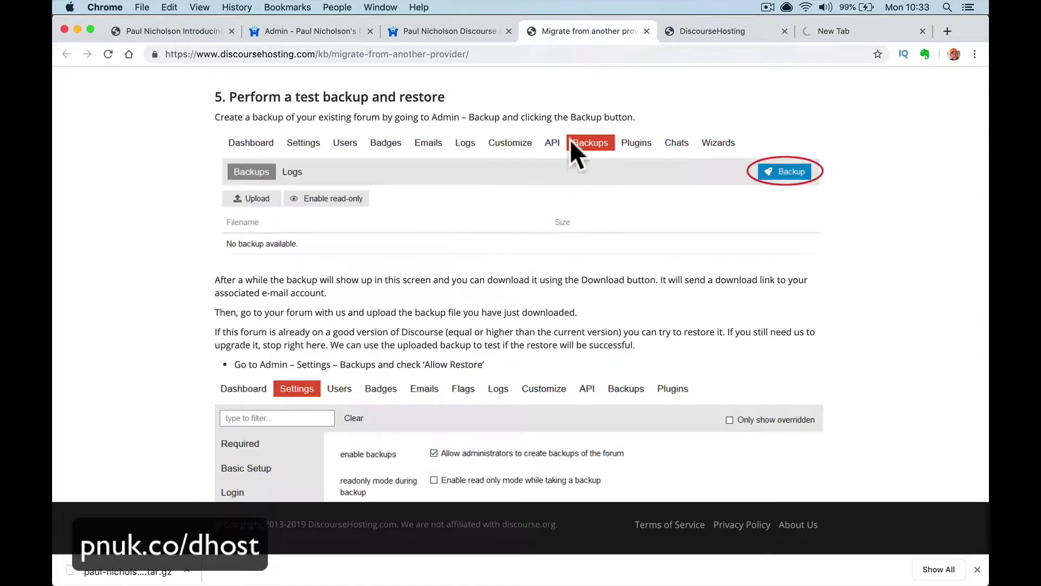
{"action": "scroll", "coordinate": [571, 158], "scroll_direction": "down", "scroll_amount": 5}
{"action": "scroll", "coordinate": [570, 158], "scroll_direction": "down", "scroll_amount": 4}
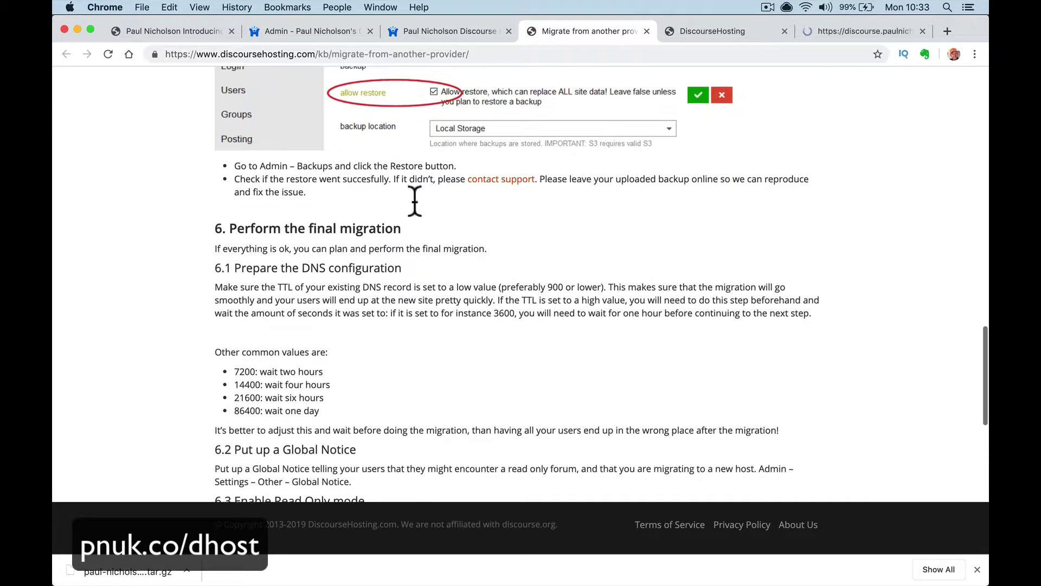
{"action": "scroll", "coordinate": [448, 272], "scroll_direction": "down", "scroll_amount": 1}
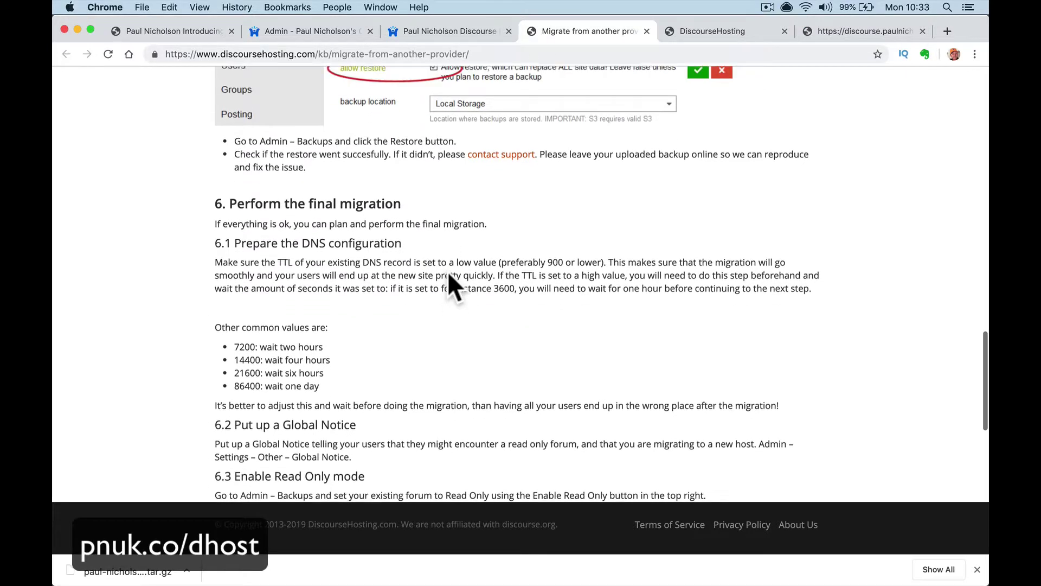
{"action": "scroll", "coordinate": [447, 271], "scroll_direction": "up", "scroll_amount": 6}
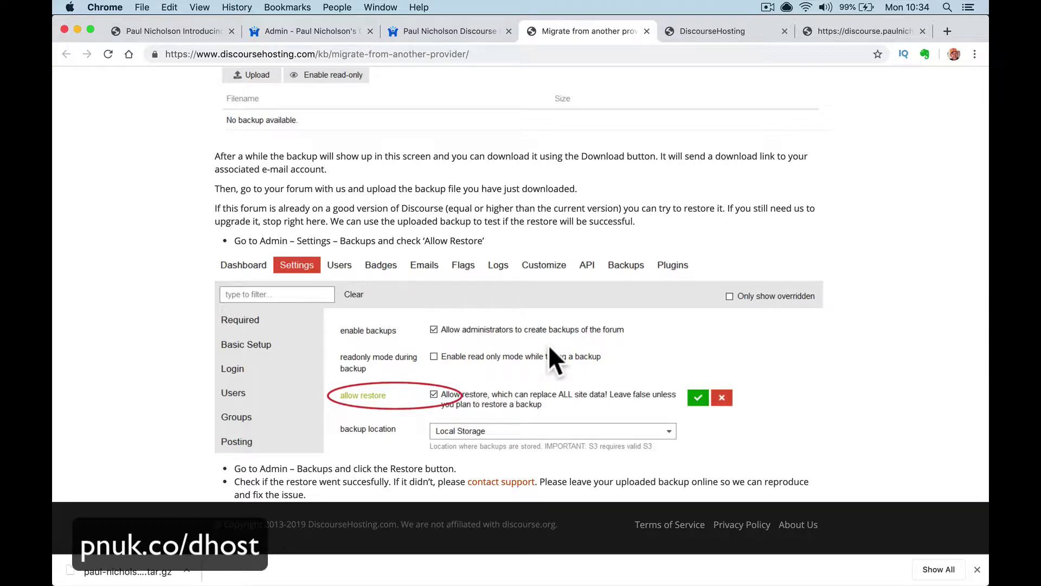
Check the newly opened forum page, reload it and inspect its address.
{"action": "left_click", "coordinate": [828, 31]}
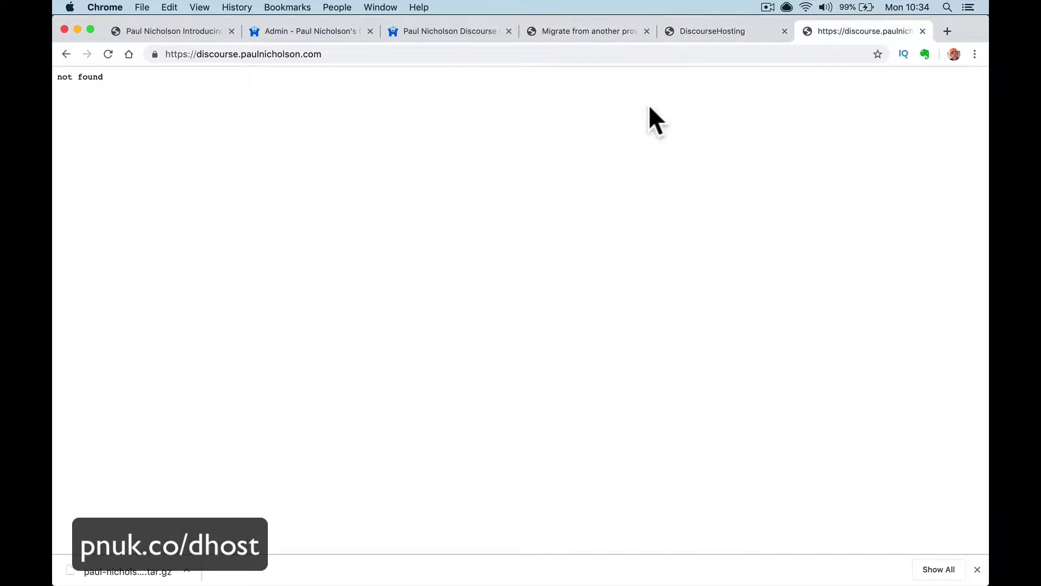
{"action": "left_click", "coordinate": [107, 54]}
{"action": "left_click", "coordinate": [196, 54]}
{"action": "left_click", "coordinate": [212, 53]}
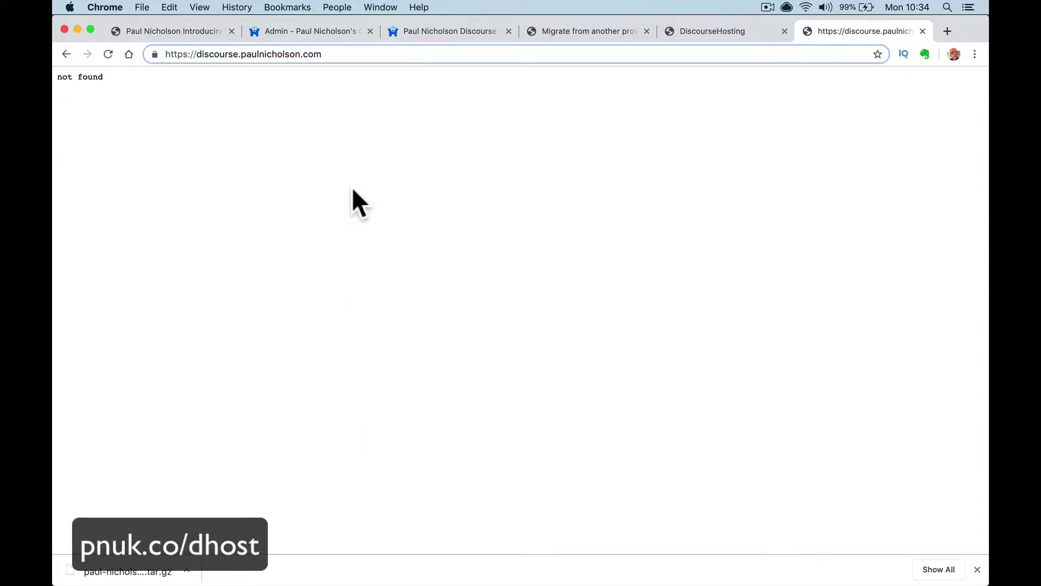
Switch to Safari and open the hosted forum at the copied discoursehosting.net address.
{"action": "mouse_move", "coordinate": [338, 581]}
{"action": "left_click", "coordinate": [376, 564]}
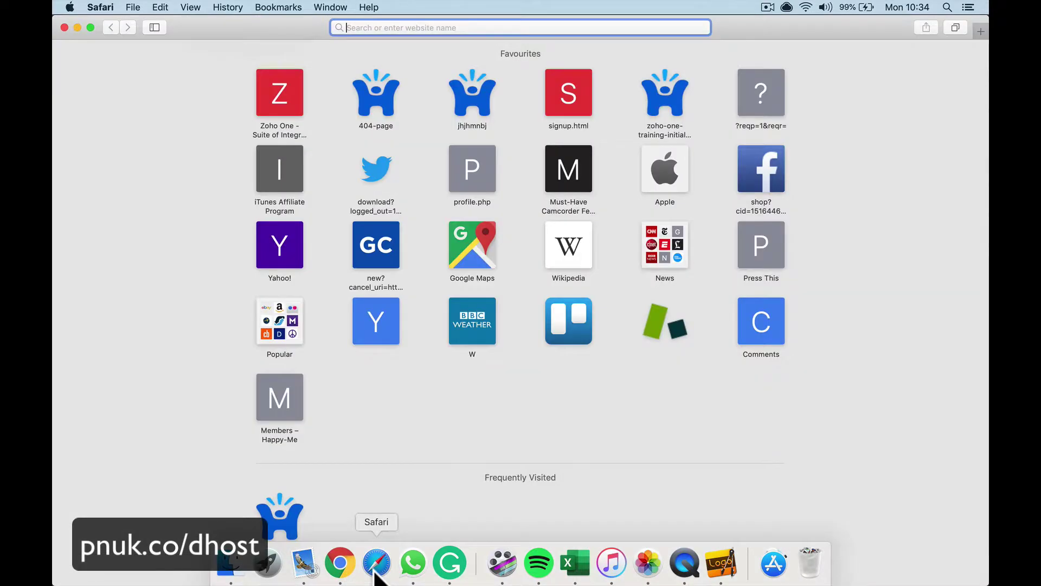
{"action": "key", "text": "super+v"}
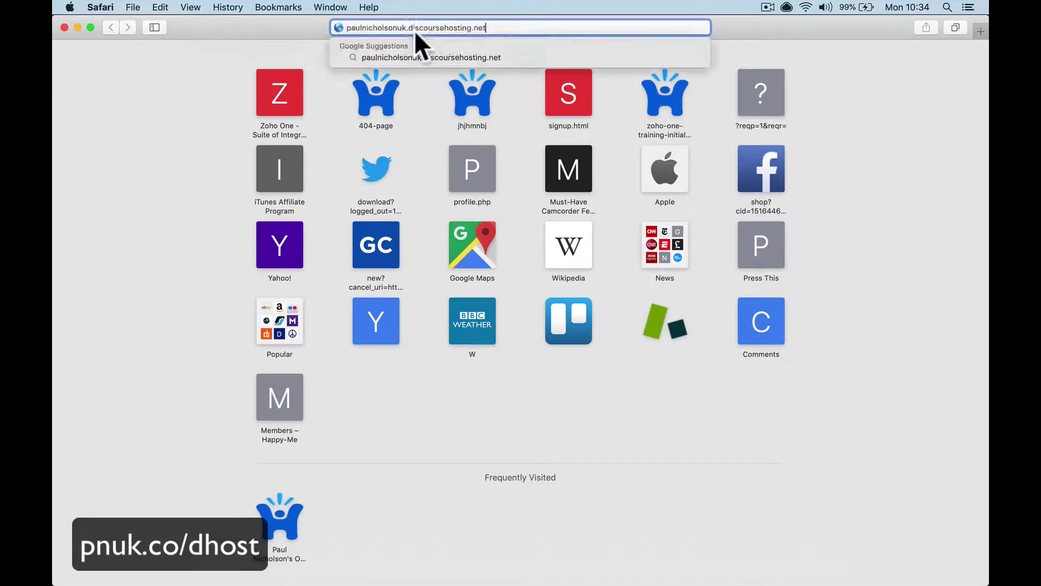
{"action": "key", "text": "Return"}
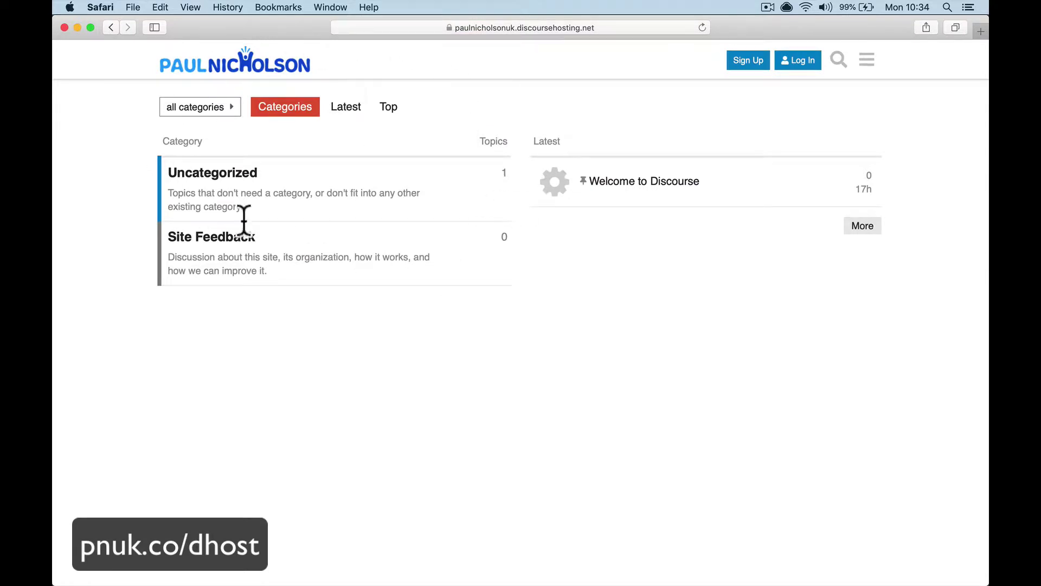
Log in to the hosted forum with the administrator's username and account password.
{"action": "left_click", "coordinate": [798, 60]}
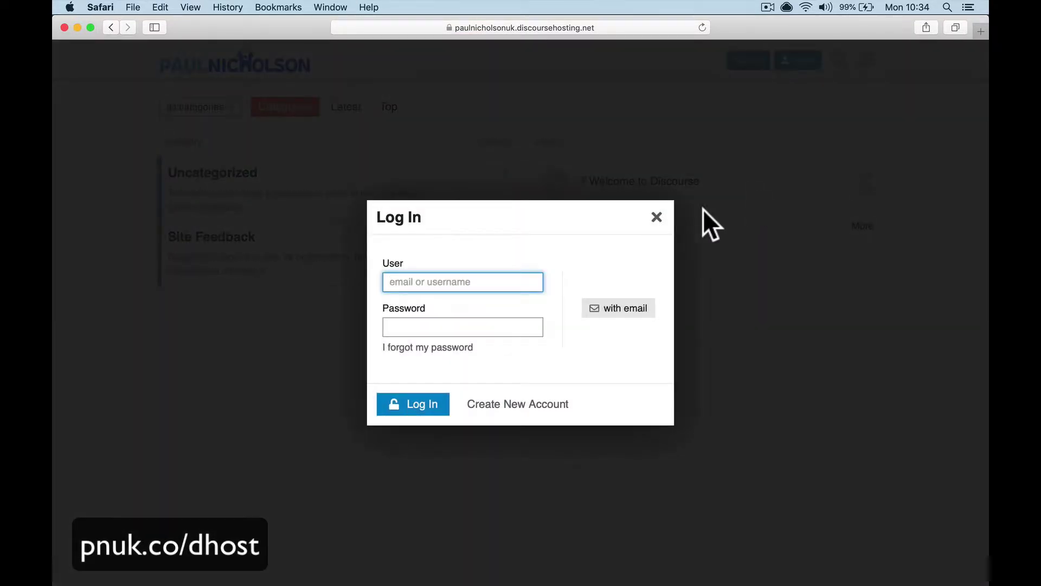
{"action": "type", "text": "paulnicholsob"}
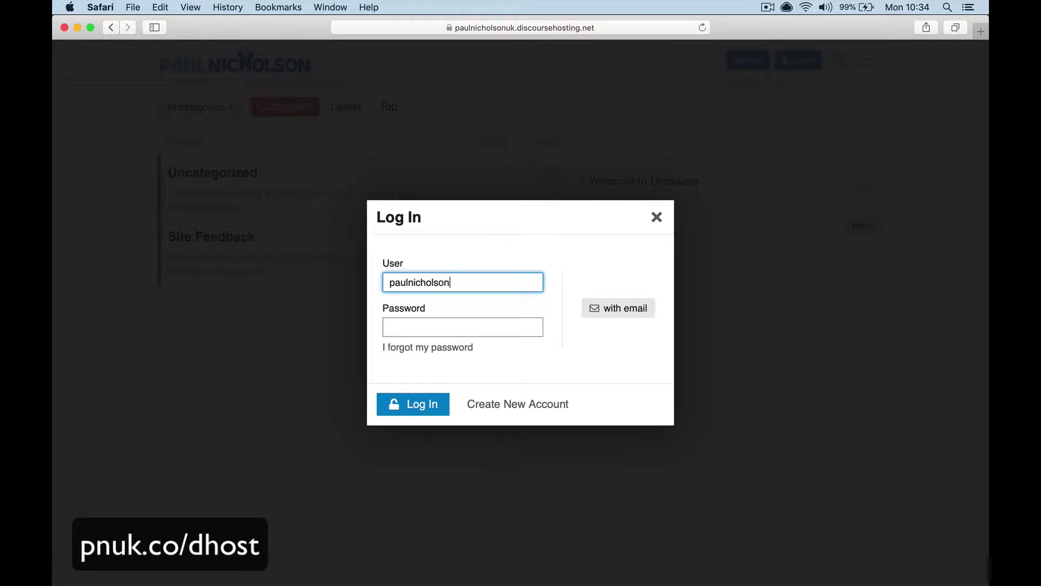
{"action": "left_click", "coordinate": [462, 327]}
{"action": "type", "text": "••"}
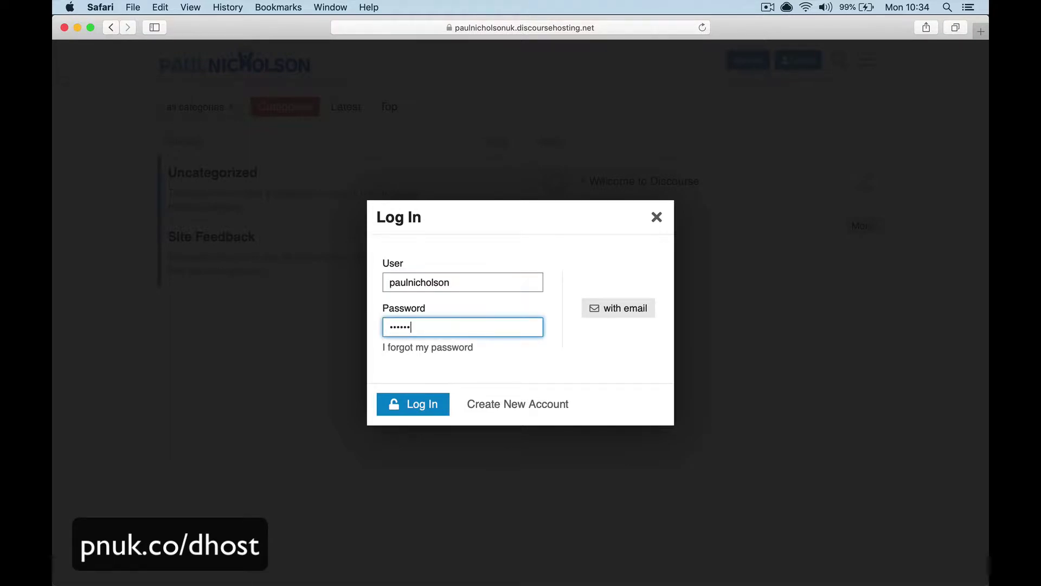
{"action": "type", "text": "•••••••••••"}
{"action": "key", "text": "Return"}
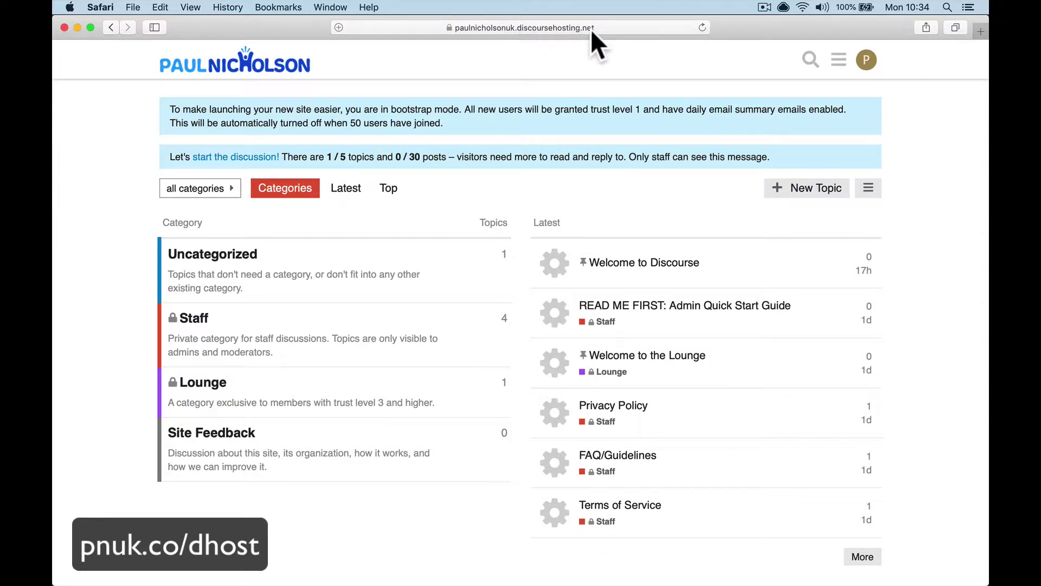
Switch to Chrome to check the existing forum's backups page, and return to the hosted forum in Safari.
{"action": "left_click", "coordinate": [339, 563]}
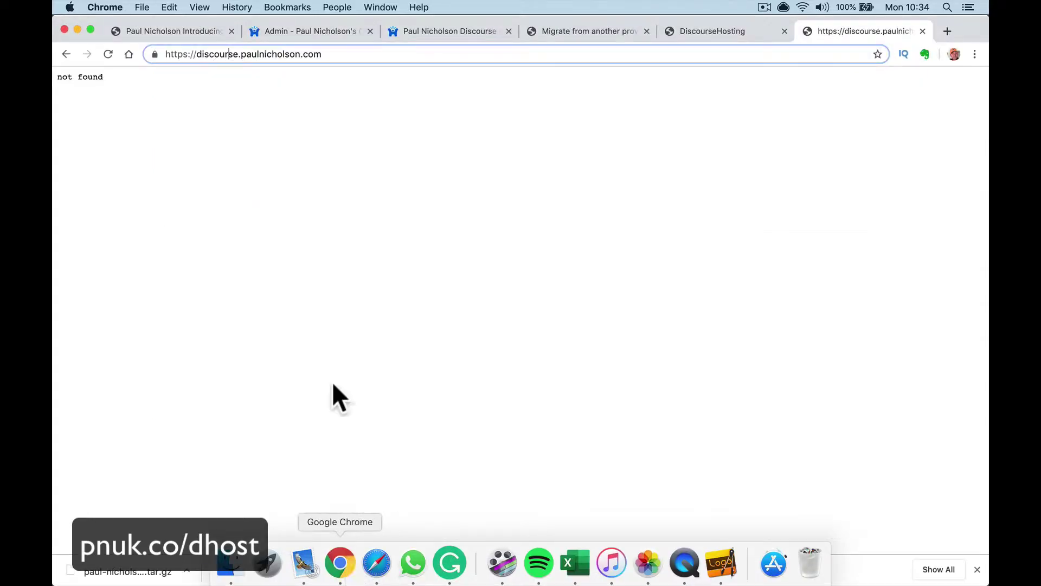
{"action": "left_click", "coordinate": [299, 31]}
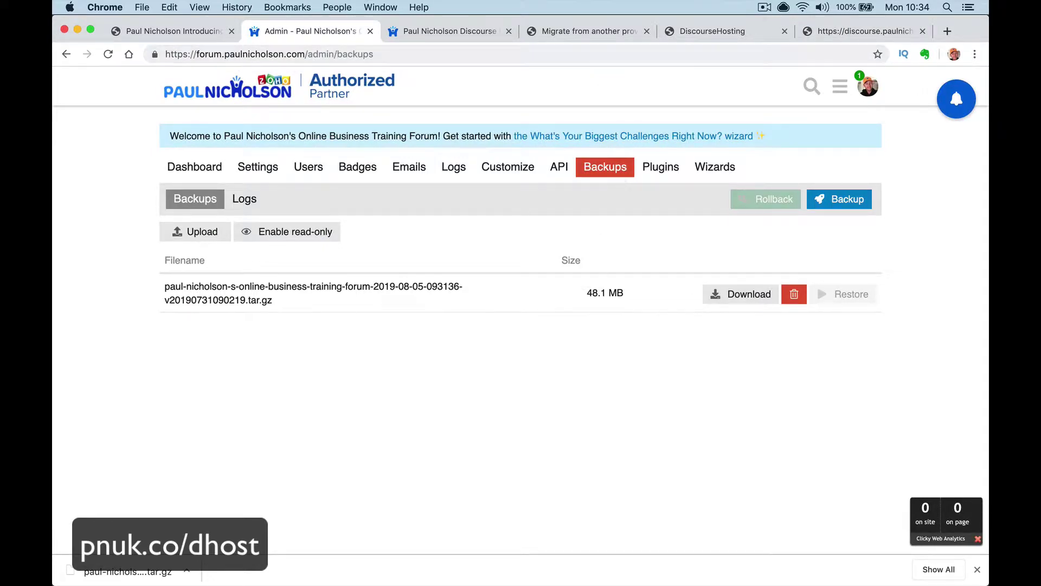
{"action": "mouse_move", "coordinate": [451, 567]}
{"action": "left_click", "coordinate": [376, 564]}
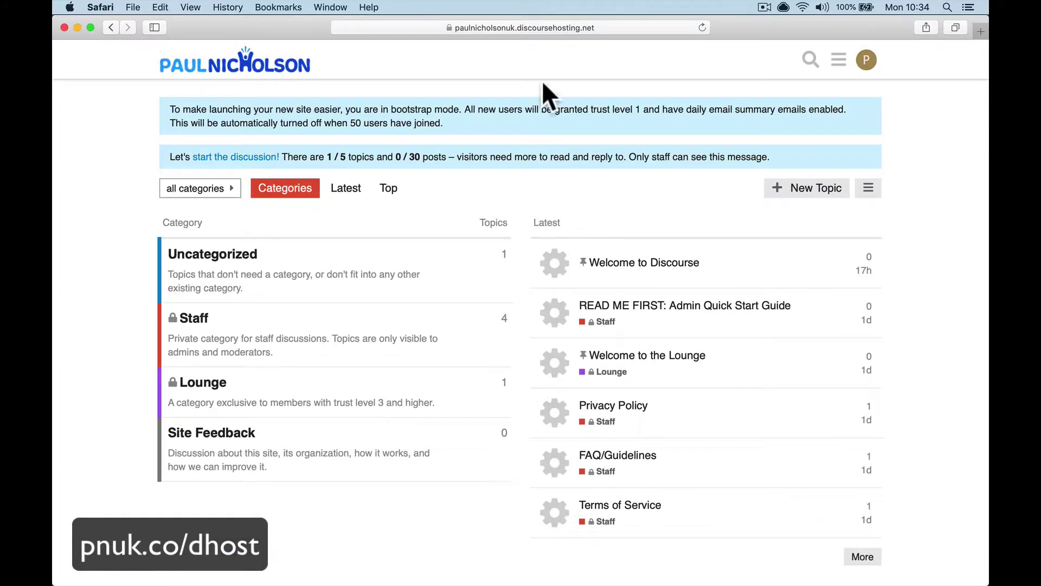
View the hosted forum's admin settings and check the migration guide's restore instructions in Chrome before returning to Safari.
{"action": "left_click", "coordinate": [845, 59]}
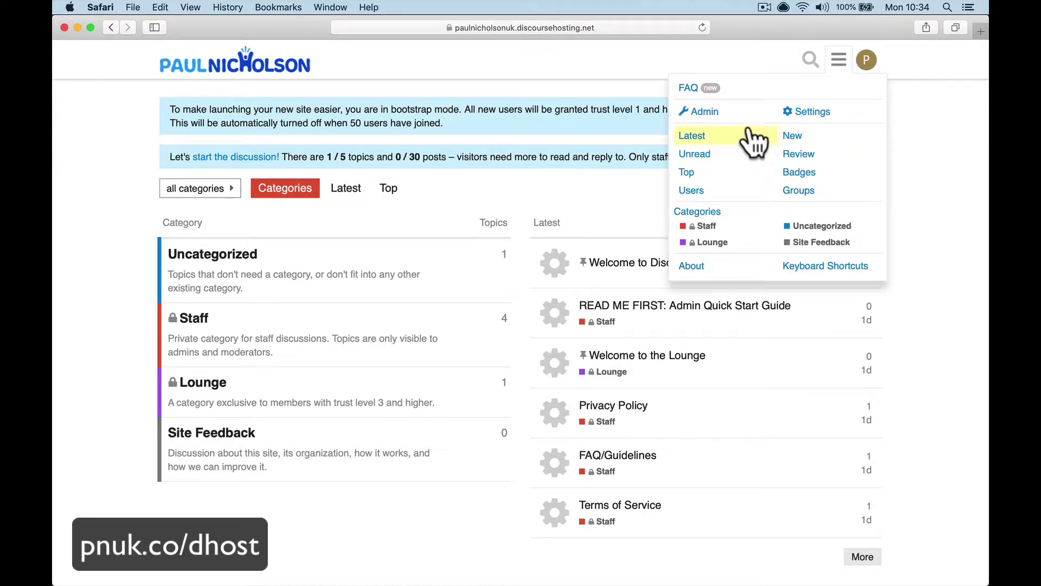
{"action": "left_click", "coordinate": [699, 109]}
{"action": "left_click", "coordinate": [242, 197]}
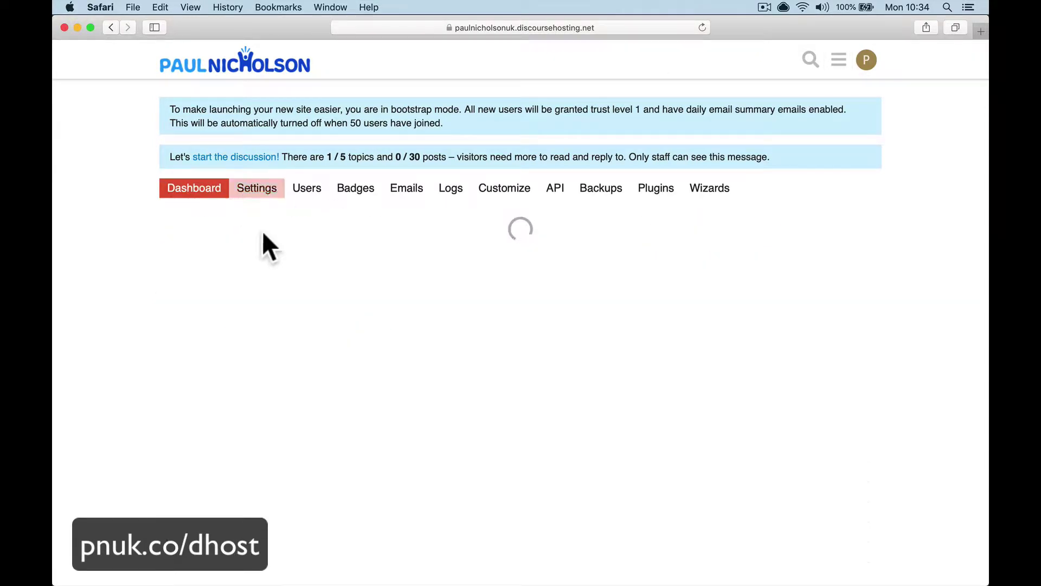
{"action": "mouse_move", "coordinate": [381, 576]}
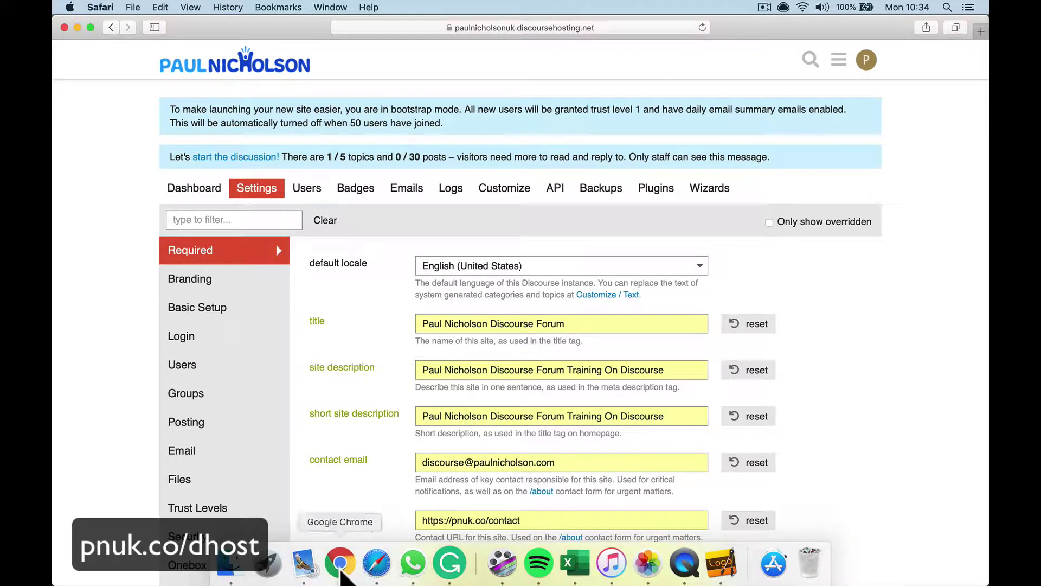
{"action": "left_click", "coordinate": [340, 564]}
{"action": "left_click", "coordinate": [577, 38]}
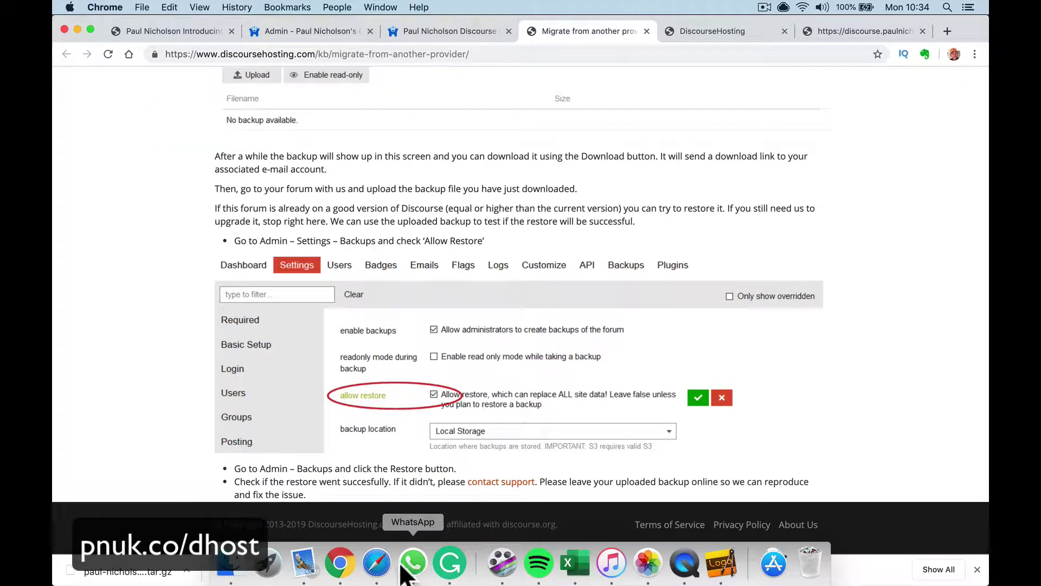
{"action": "left_click", "coordinate": [376, 566]}
Find the allow restore setting in the hosted forum's admin settings, enable it and save the change.
{"action": "left_click", "coordinate": [839, 60]}
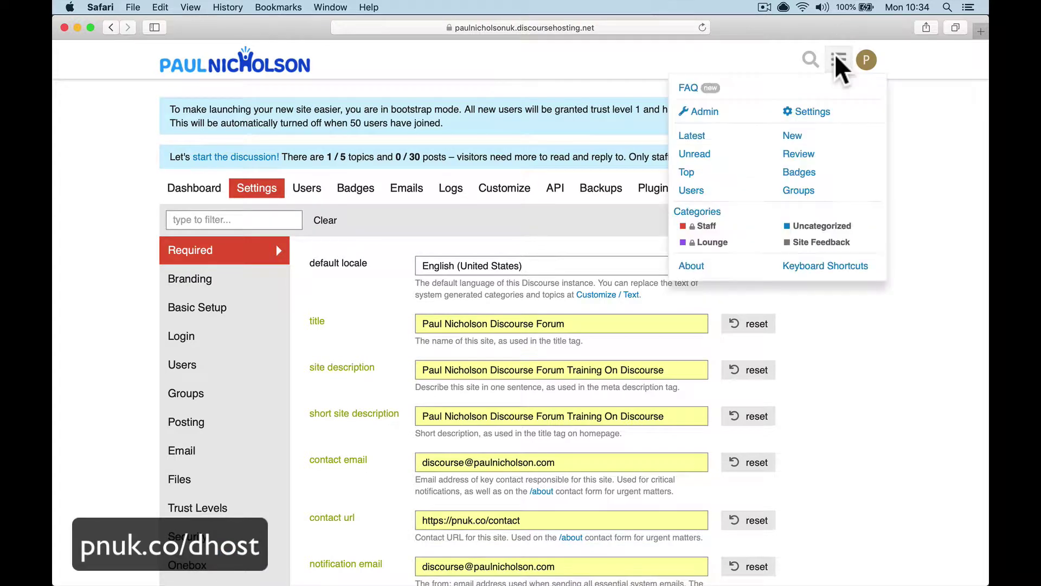
{"action": "left_click", "coordinate": [705, 112]}
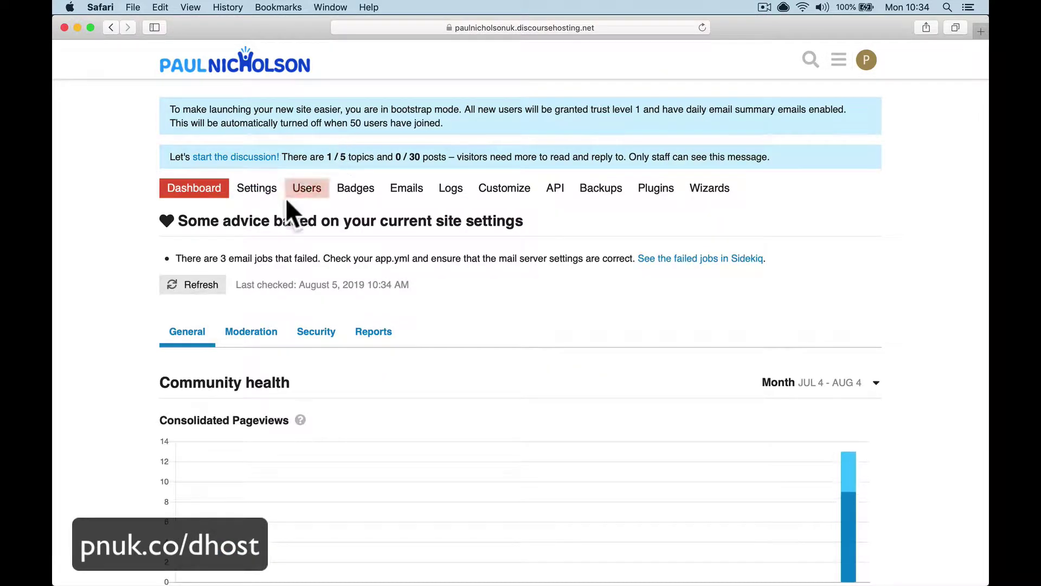
{"action": "left_click", "coordinate": [262, 194]}
{"action": "left_click", "coordinate": [204, 218]}
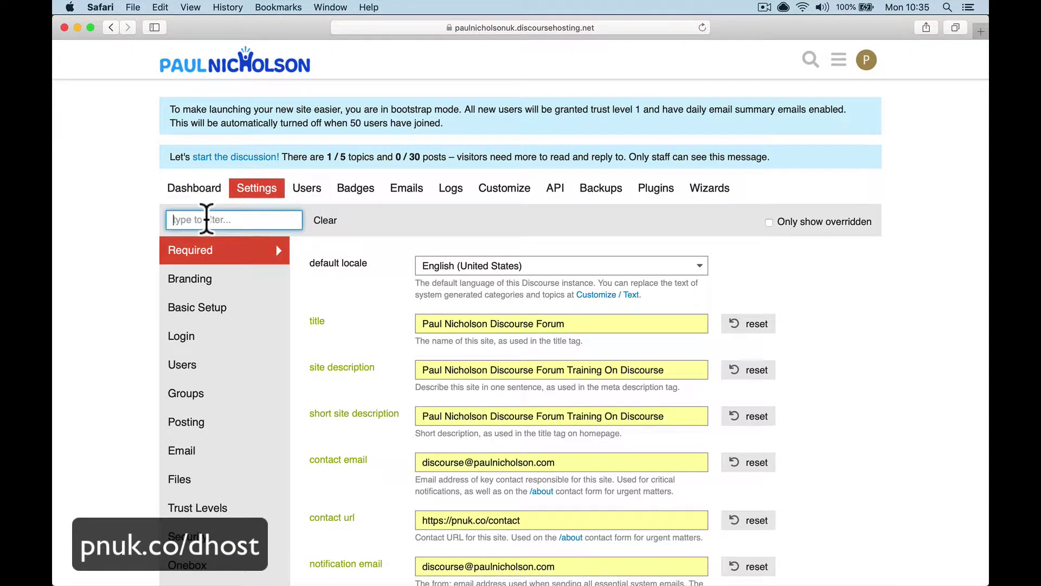
{"action": "type", "text": "allow rest"}
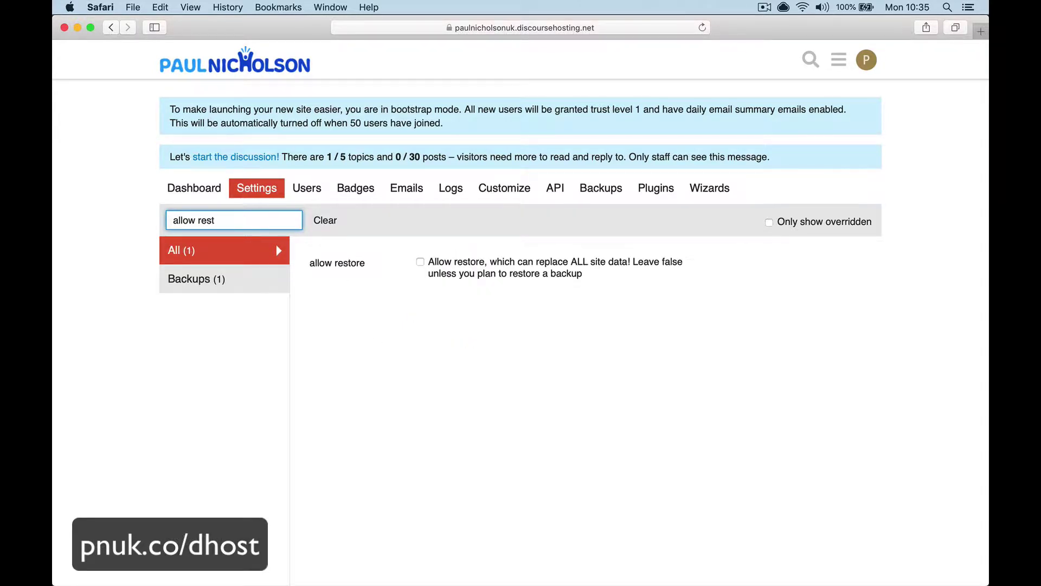
{"action": "left_click", "coordinate": [420, 262]}
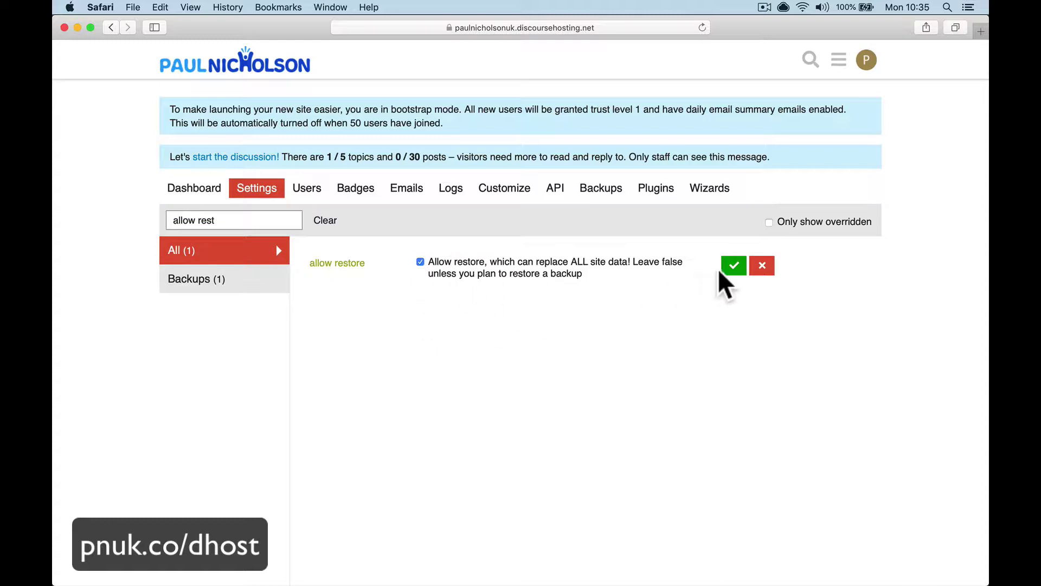
{"action": "left_click", "coordinate": [734, 266]}
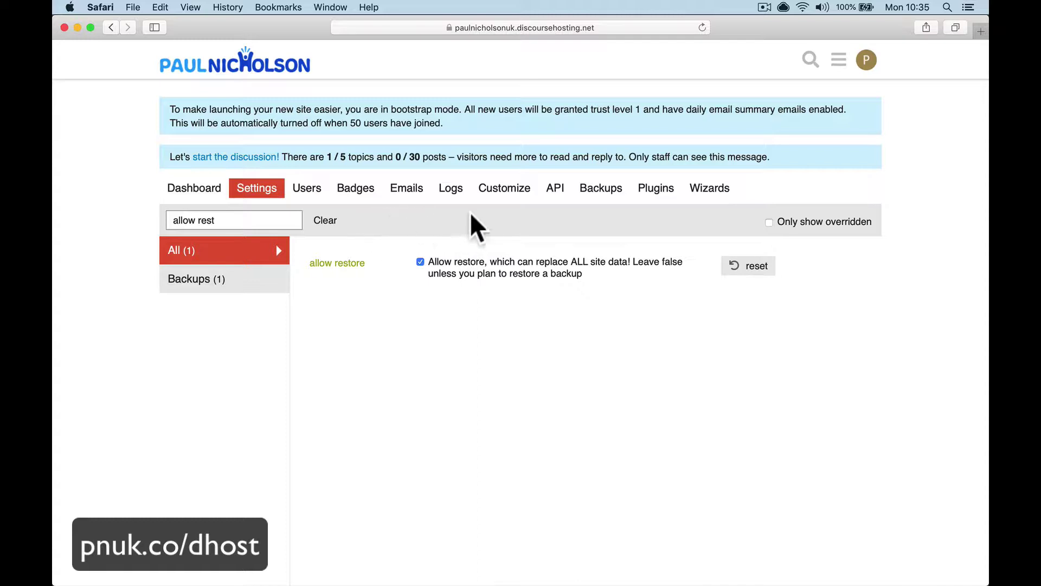
{"action": "left_click", "coordinate": [603, 197]}
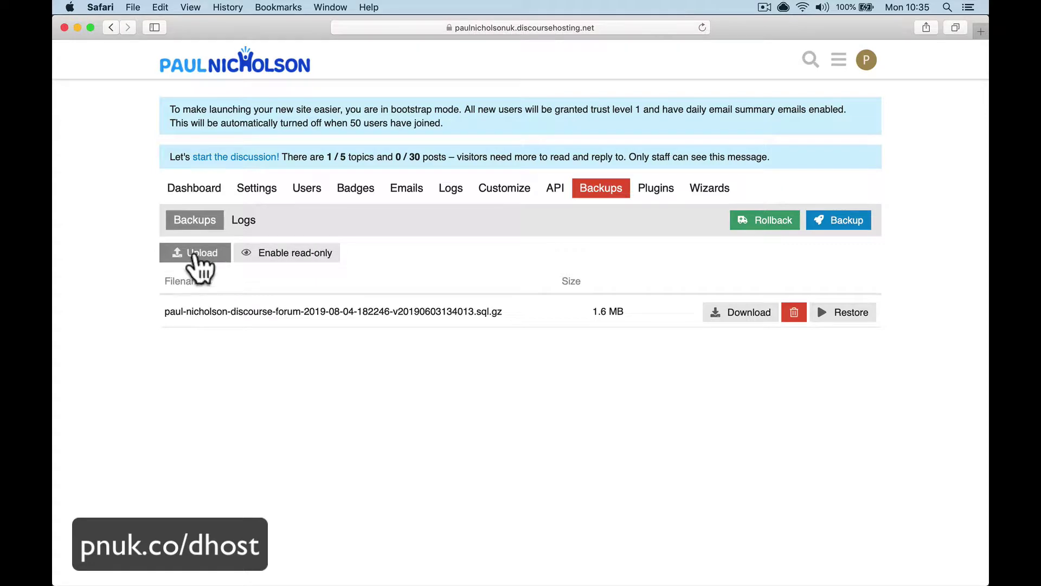
{"action": "left_click", "coordinate": [194, 255]}
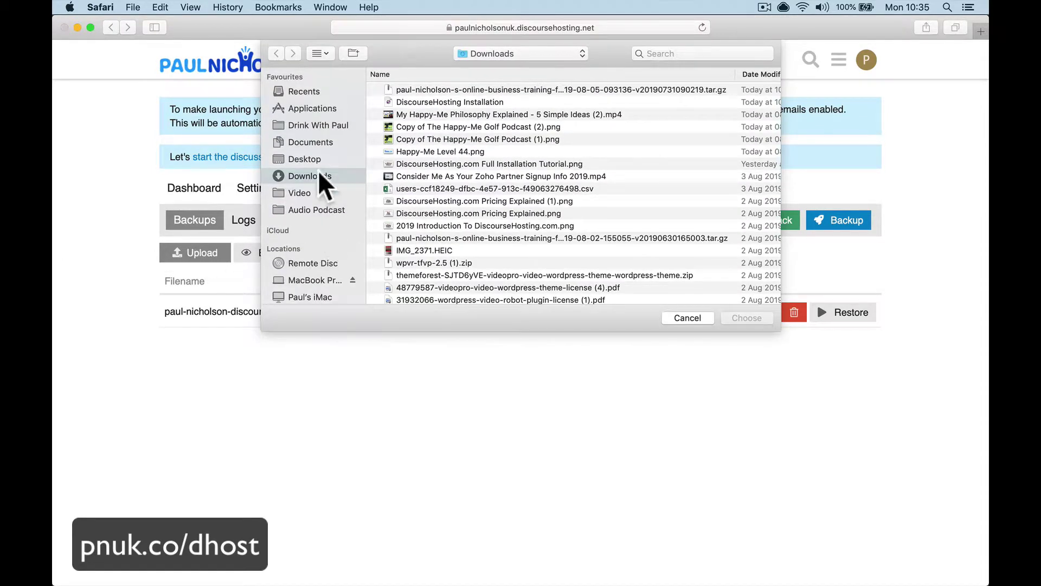
{"action": "double_click", "coordinate": [529, 89]}
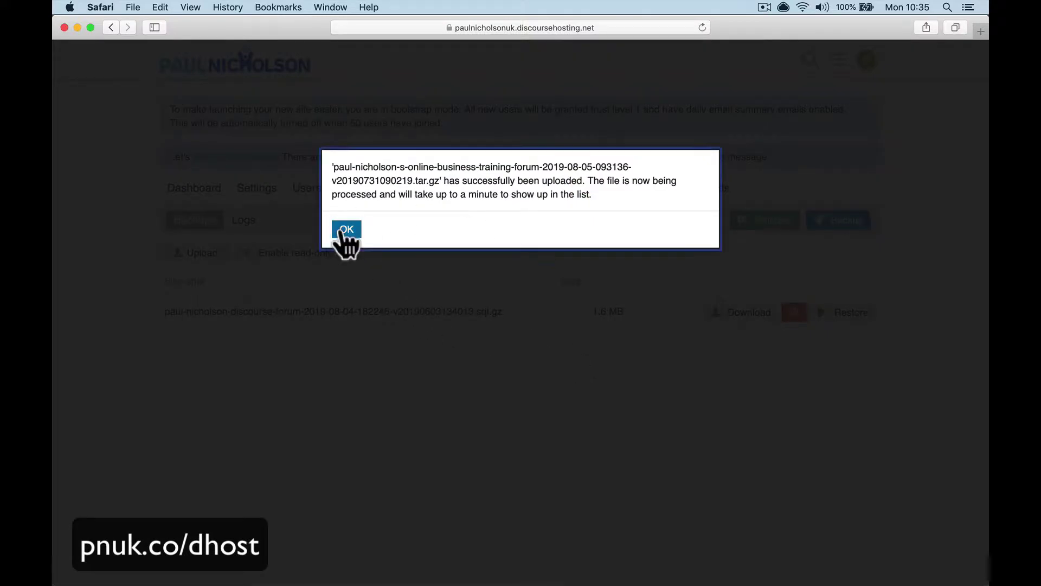
{"action": "left_click", "coordinate": [345, 231]}
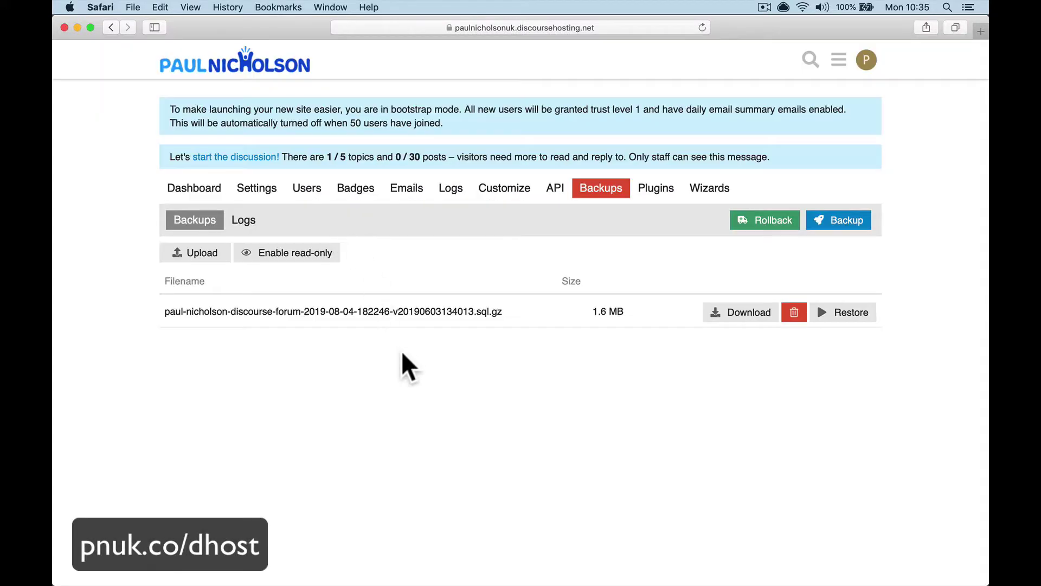
{"action": "left_click", "coordinate": [703, 27]}
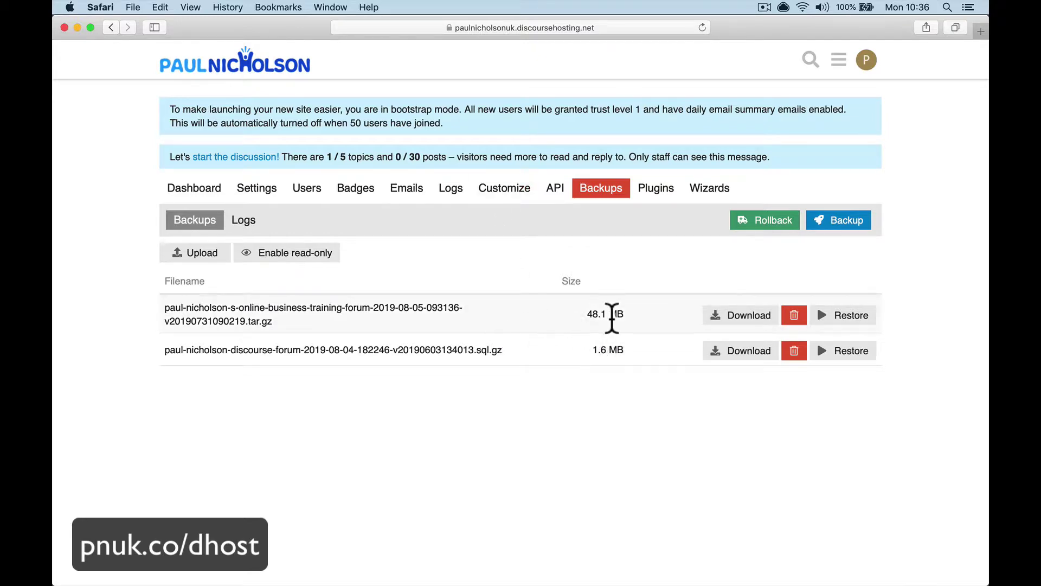
{"action": "left_click", "coordinate": [850, 322]}
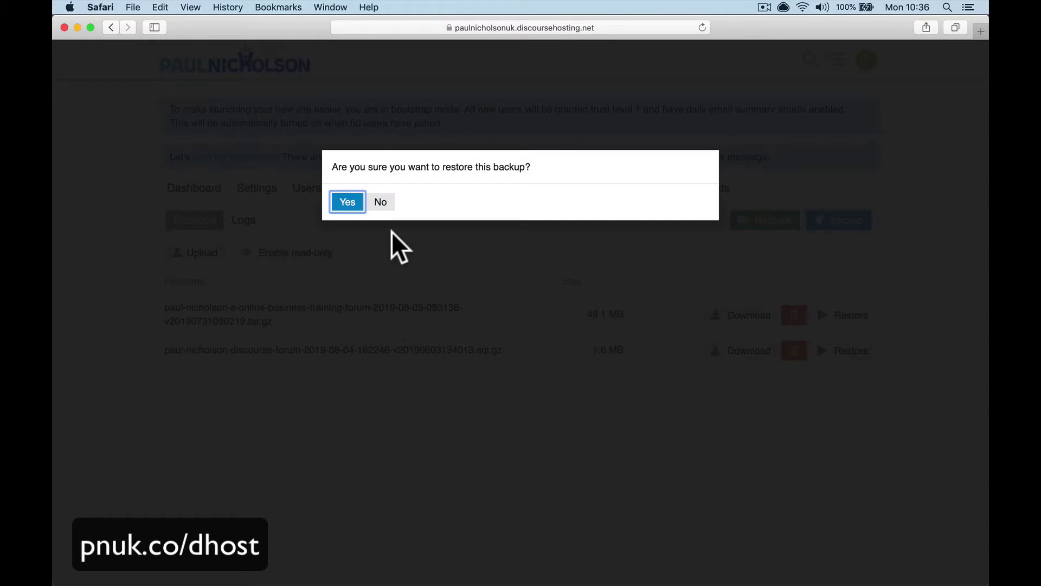
{"action": "left_click", "coordinate": [350, 204]}
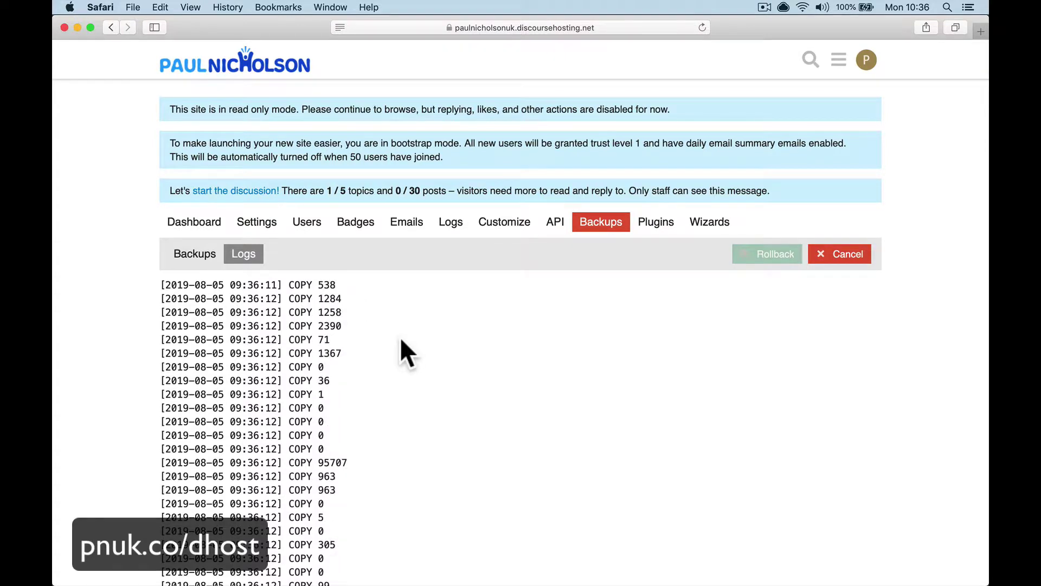
{"action": "scroll", "coordinate": [401, 341], "scroll_direction": "down", "scroll_amount": 3}
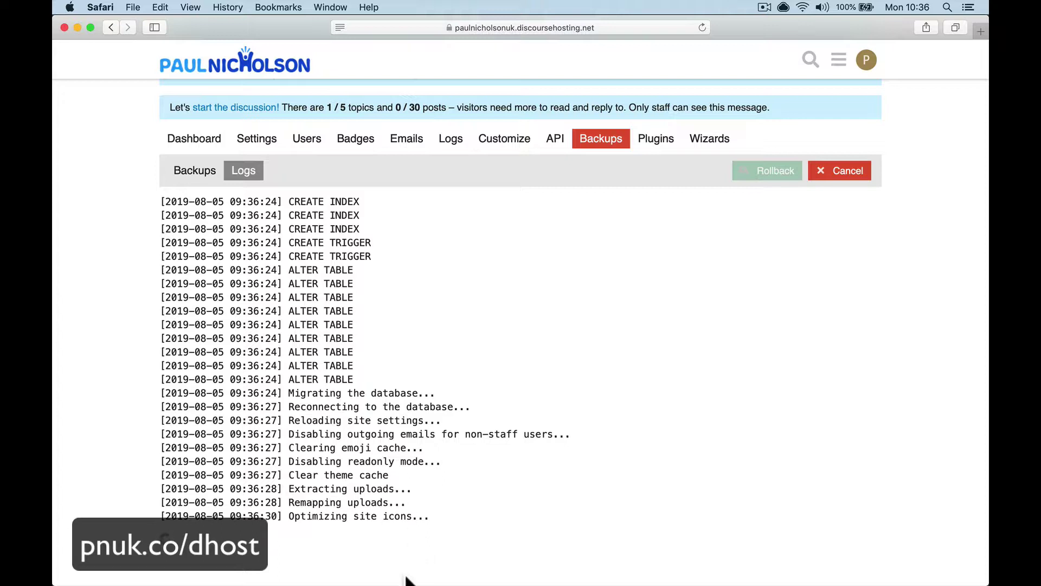
Switch to Chrome to read the guide's final migration steps from DNS preparation onward and check the existing forum's address.
{"action": "mouse_move", "coordinate": [399, 581]}
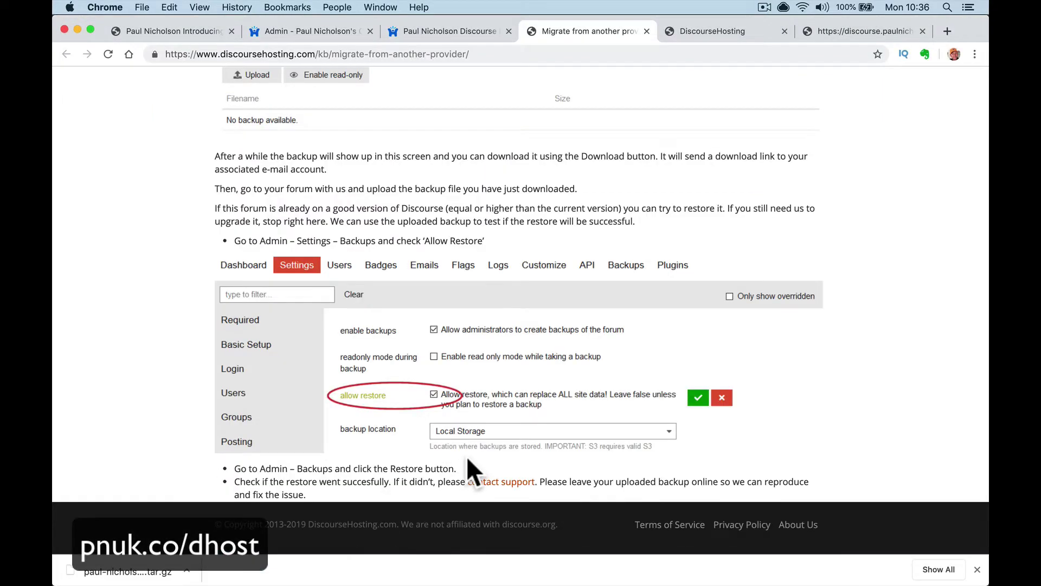
{"action": "scroll", "coordinate": [466, 457], "scroll_direction": "down", "scroll_amount": 10}
{"action": "scroll", "coordinate": [466, 457], "scroll_direction": "up", "scroll_amount": 2}
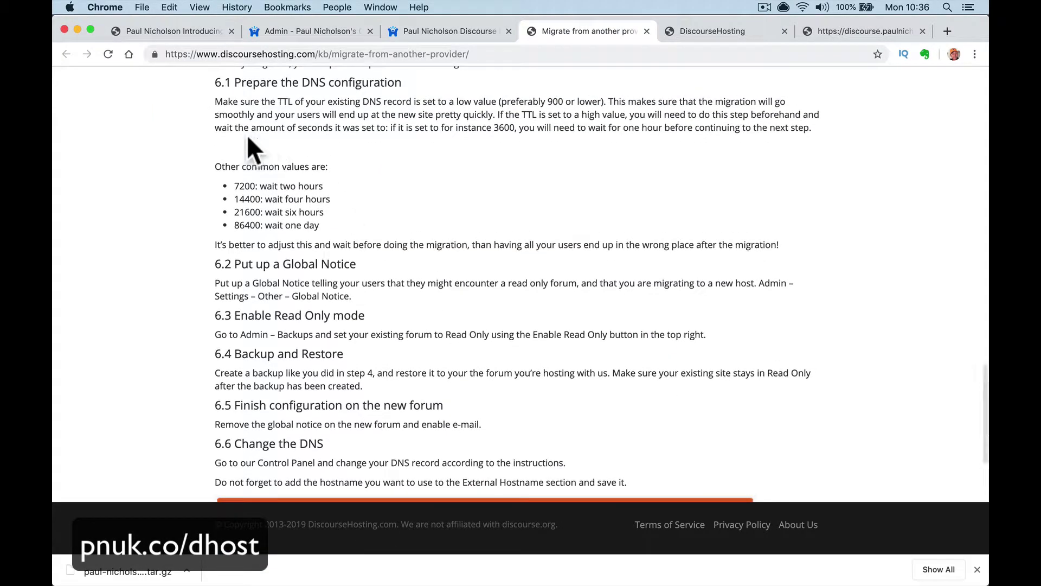
{"action": "scroll", "coordinate": [347, 125], "scroll_direction": "up", "scroll_amount": 1}
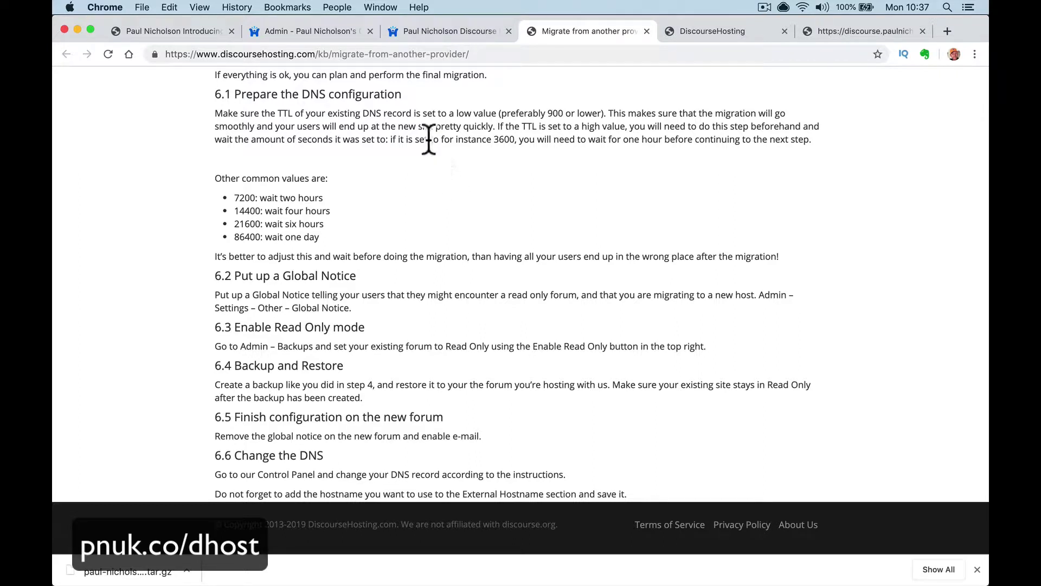
{"action": "left_click", "coordinate": [324, 31]}
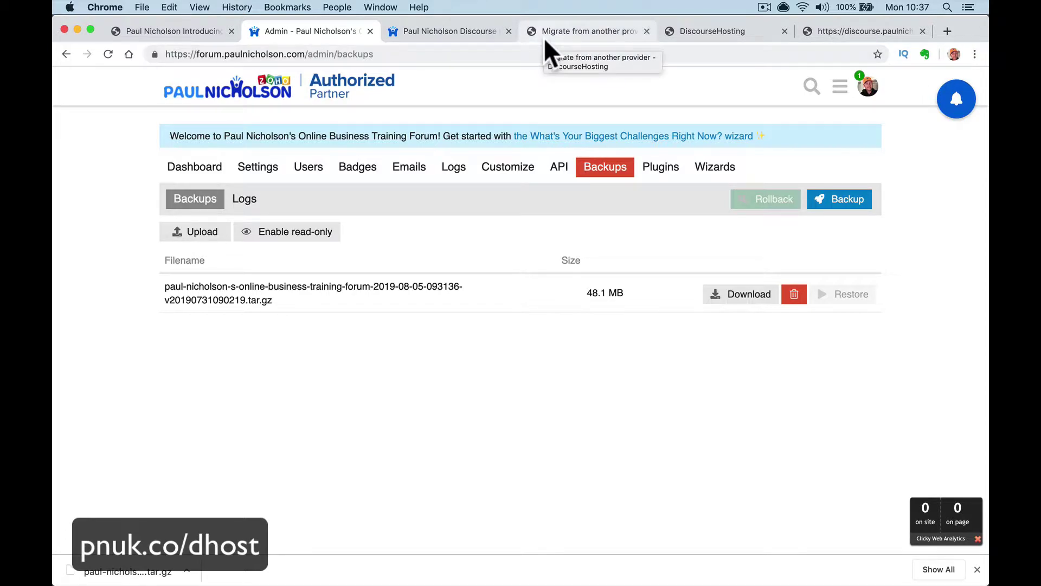
{"action": "left_click", "coordinate": [521, 54]}
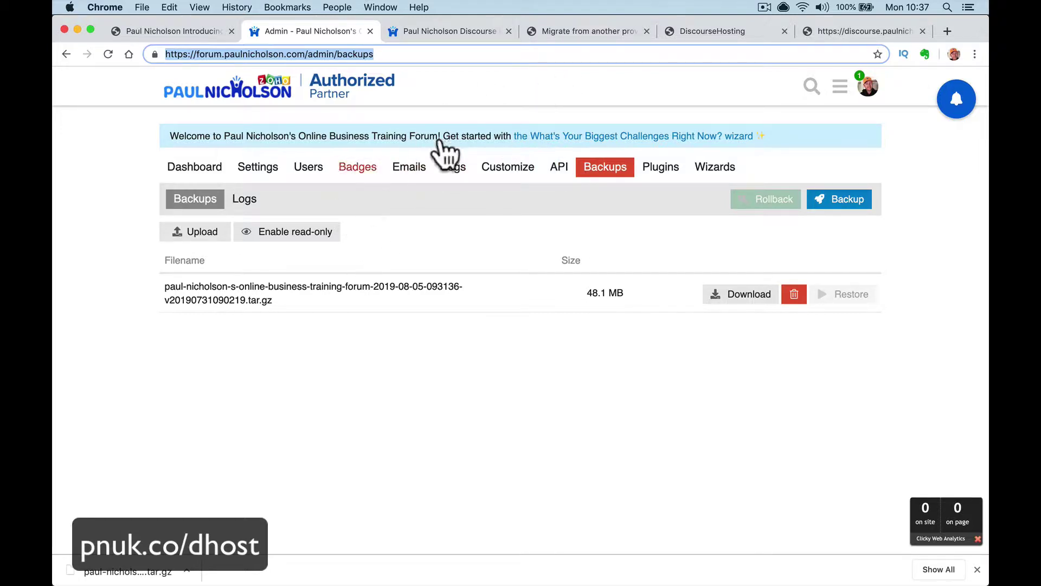
{"action": "left_click", "coordinate": [578, 32]}
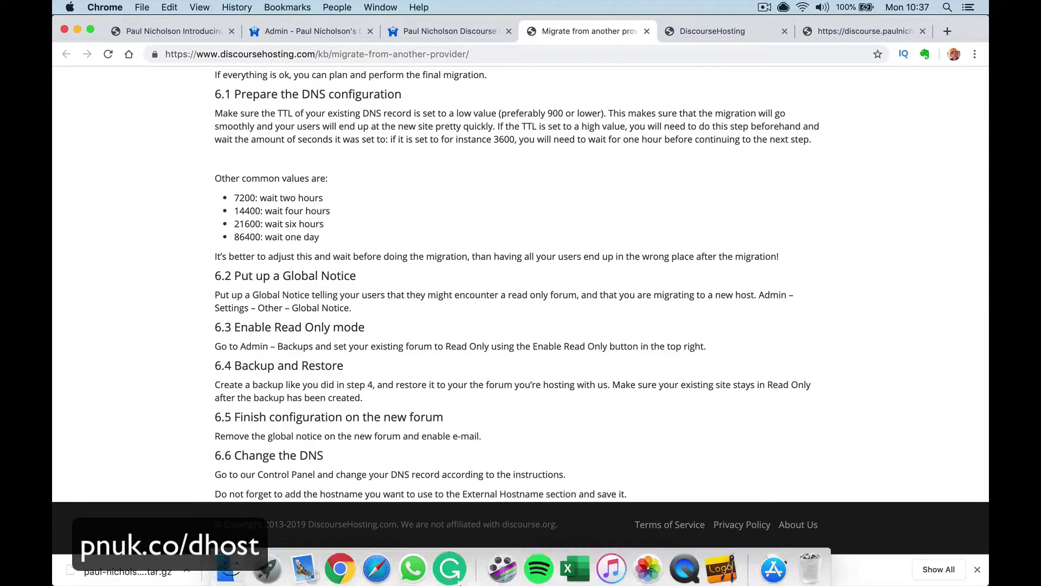
Return to Safari, refresh the logged-out hosted forum, accept its cookie notice and look through the restored categories and topics.
{"action": "left_click", "coordinate": [372, 571]}
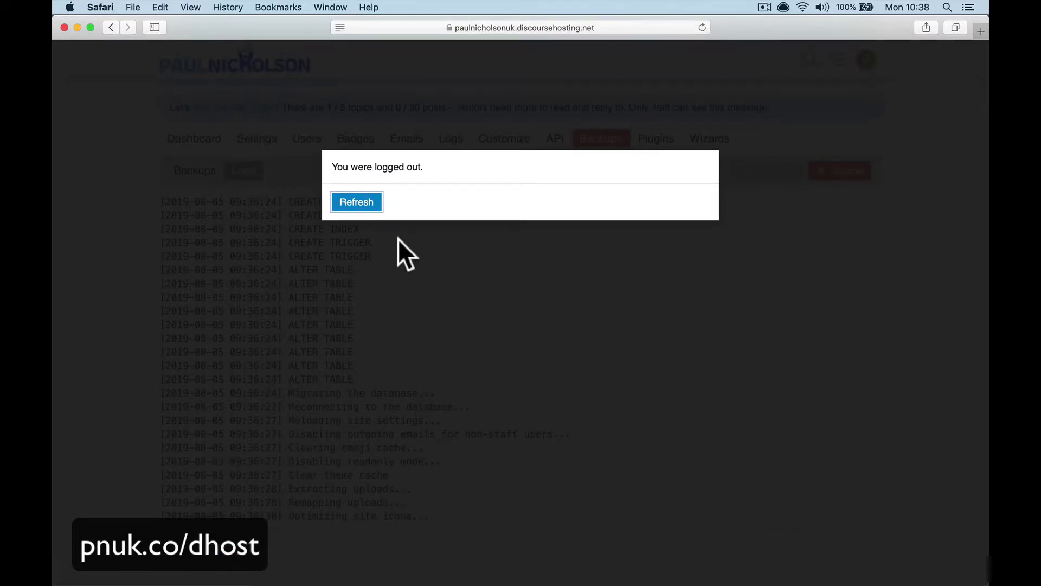
{"action": "left_click", "coordinate": [359, 203]}
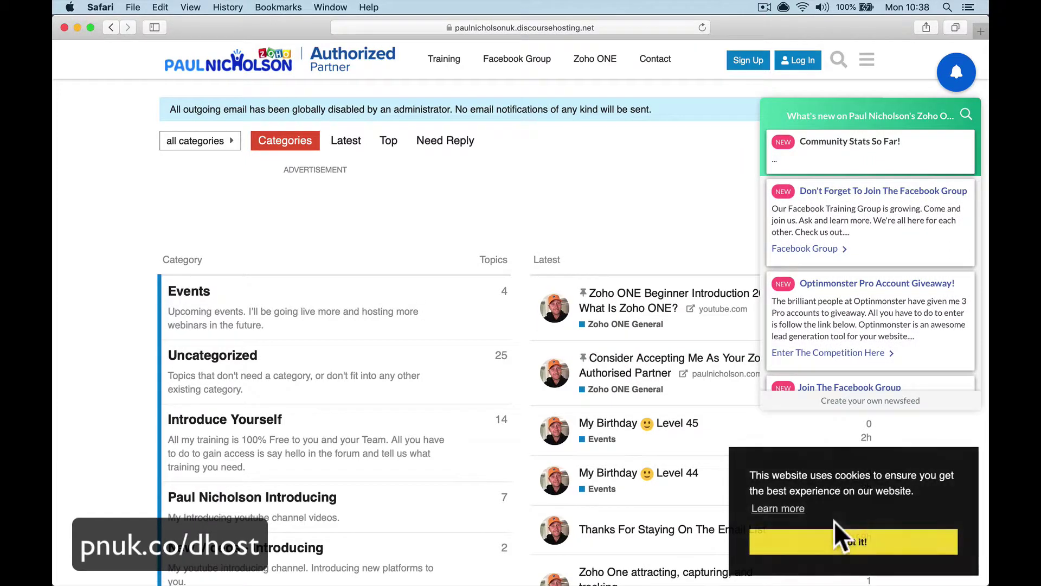
{"action": "left_click", "coordinate": [854, 541]}
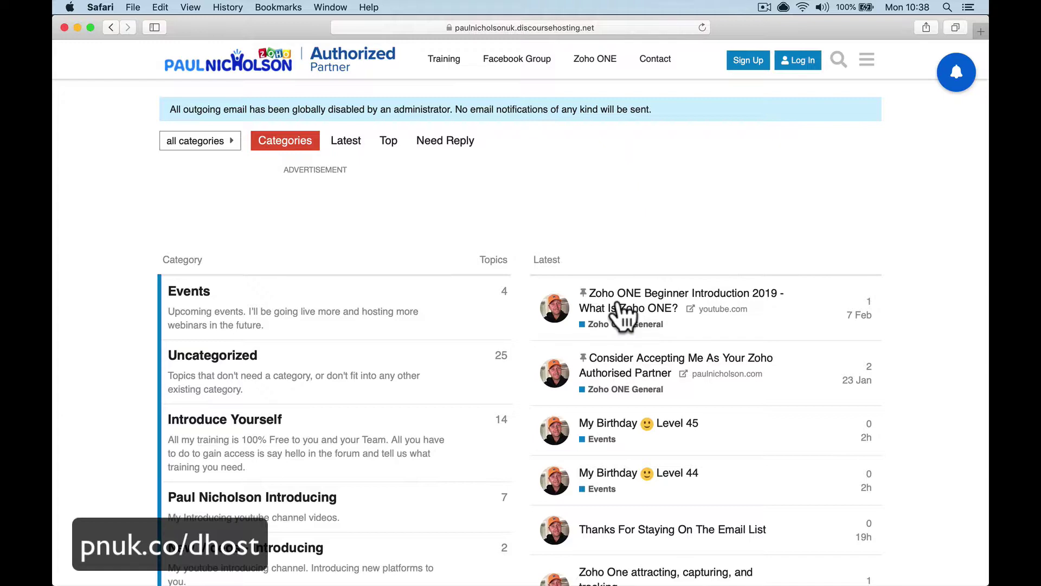
{"action": "scroll", "coordinate": [624, 314], "scroll_direction": "down", "scroll_amount": 3}
{"action": "scroll", "coordinate": [624, 315], "scroll_direction": "up", "scroll_amount": 3}
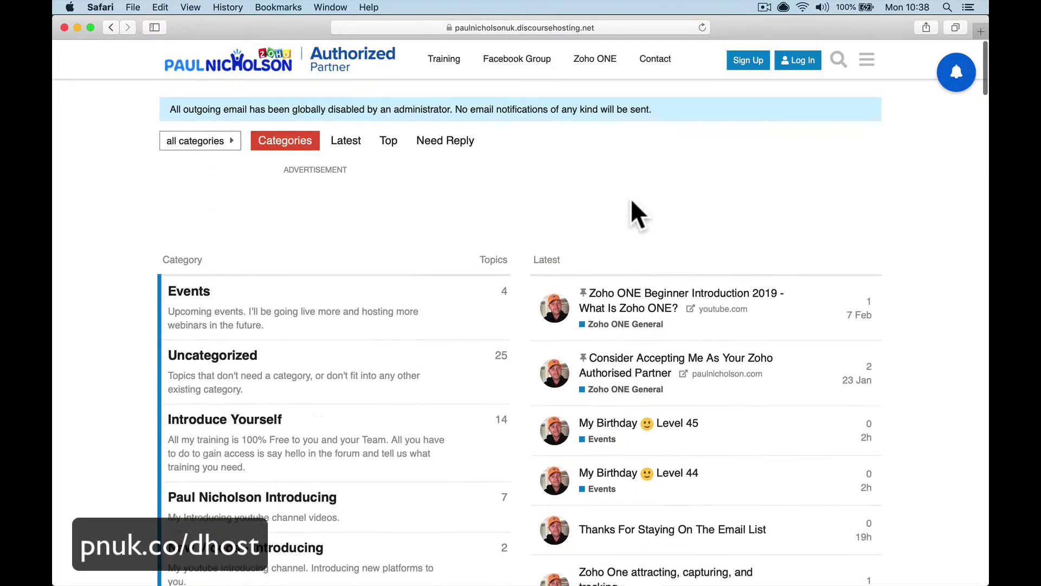
Check the restored topics "Zoho ONE Beginner Introduction 2019" and "About the Events category" on the hosted forum and return to the category list.
{"action": "scroll", "coordinate": [597, 271], "scroll_direction": "down", "scroll_amount": 2}
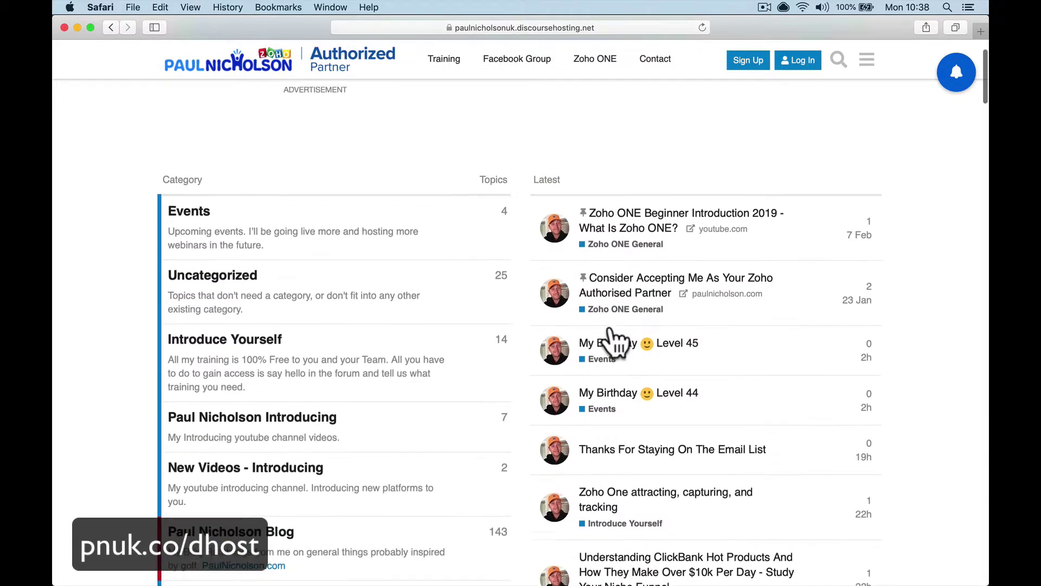
{"action": "left_click", "coordinate": [616, 237]}
{"action": "scroll", "coordinate": [602, 293], "scroll_direction": "down", "scroll_amount": 5}
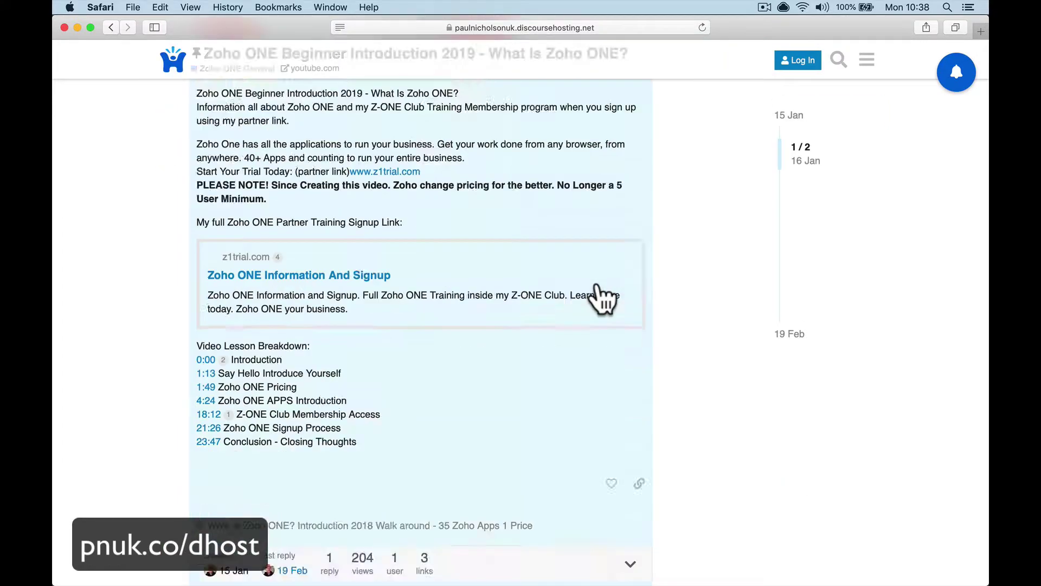
{"action": "scroll", "coordinate": [601, 299], "scroll_direction": "down", "scroll_amount": 5}
{"action": "left_click", "coordinate": [600, 297]}
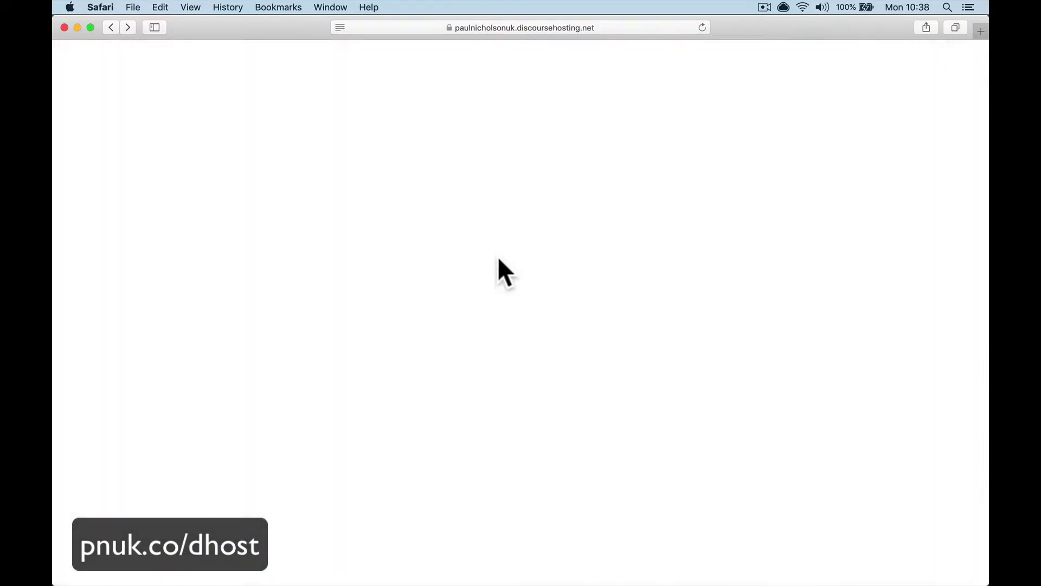
{"action": "left_click", "coordinate": [230, 301]}
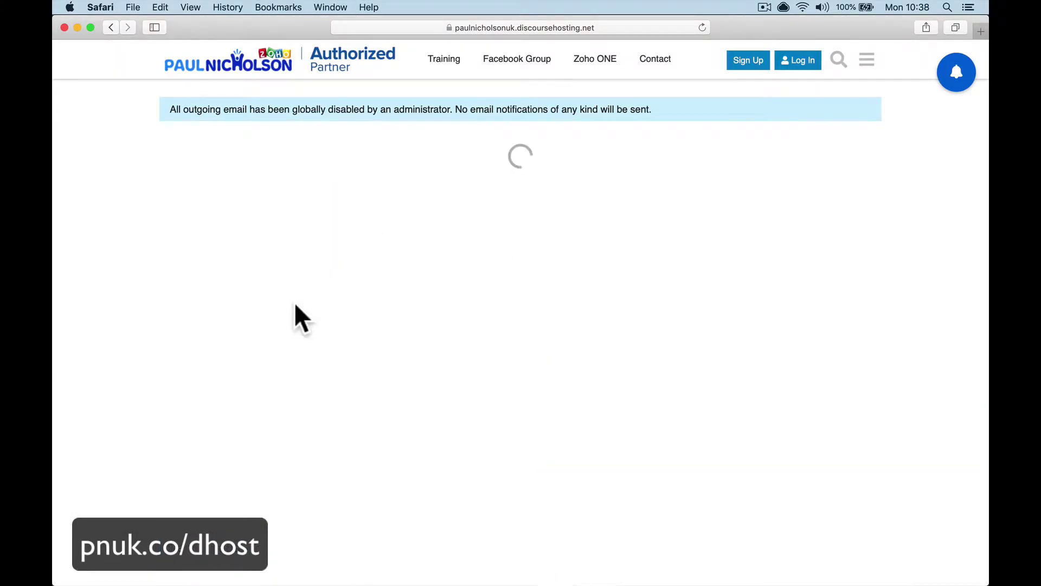
{"action": "left_click", "coordinate": [251, 293]}
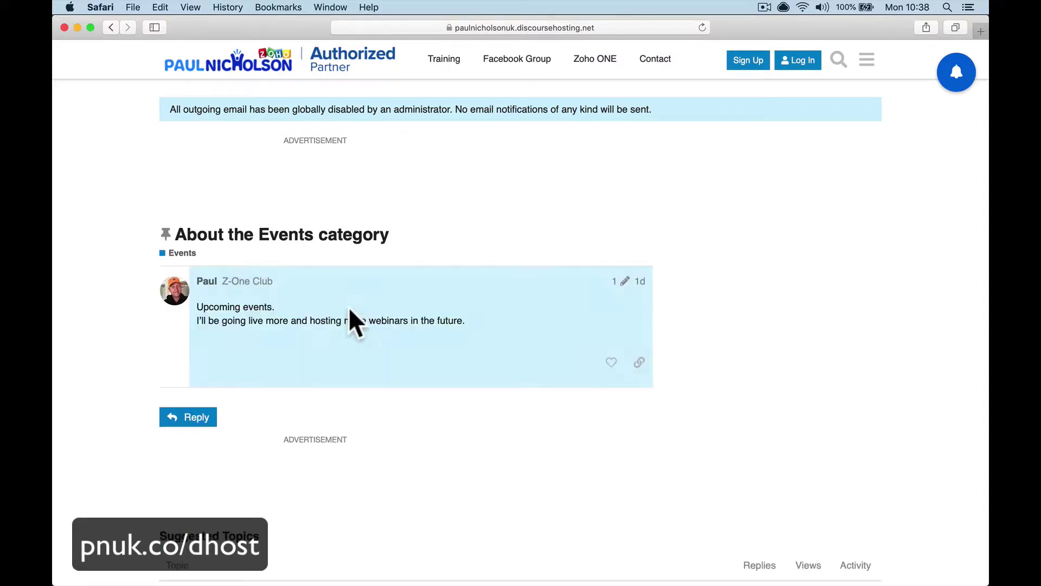
{"action": "left_click", "coordinate": [314, 61]}
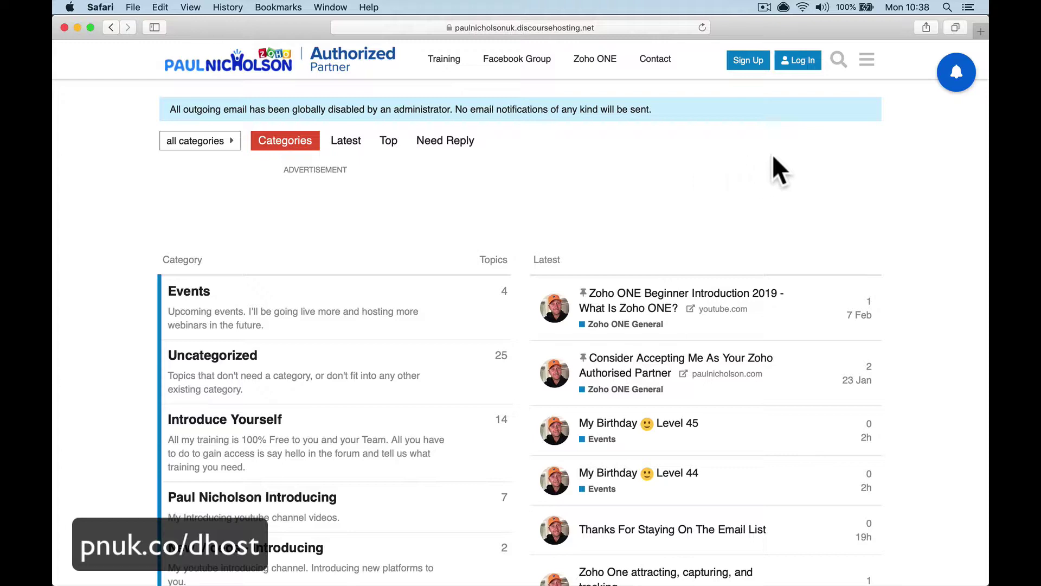
Try to log in to the hosted forum with the account's username and password, and dismiss the login dialog.
{"action": "left_click", "coordinate": [807, 58]}
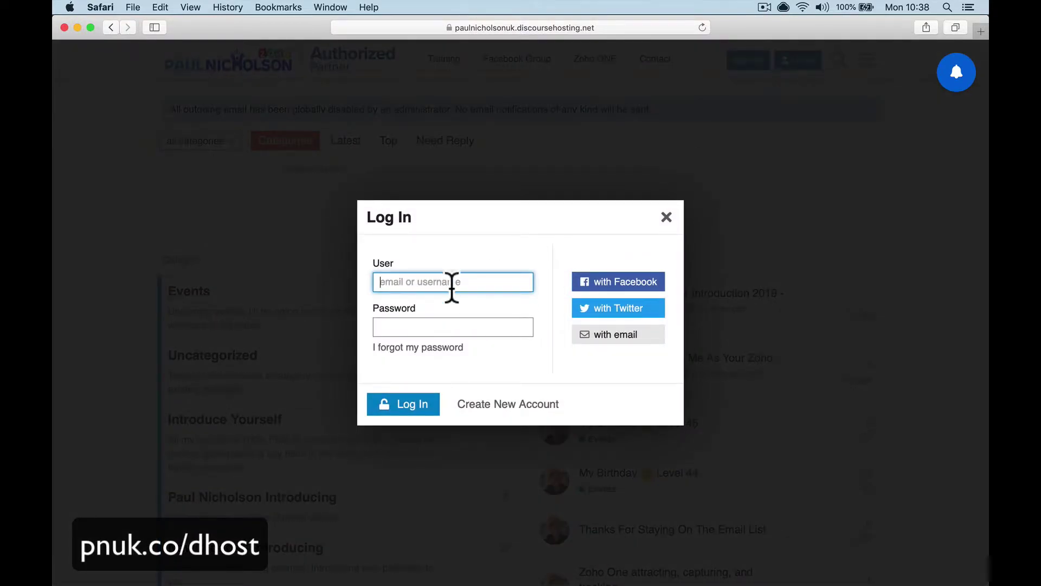
{"action": "type", "text": "paulnicholson"}
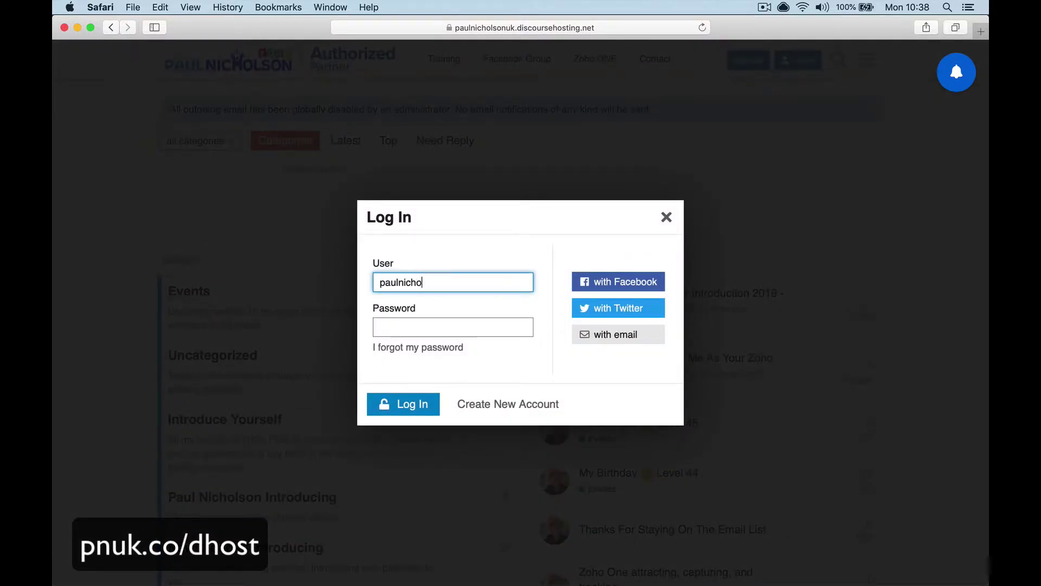
{"action": "key", "text": "Tab"}
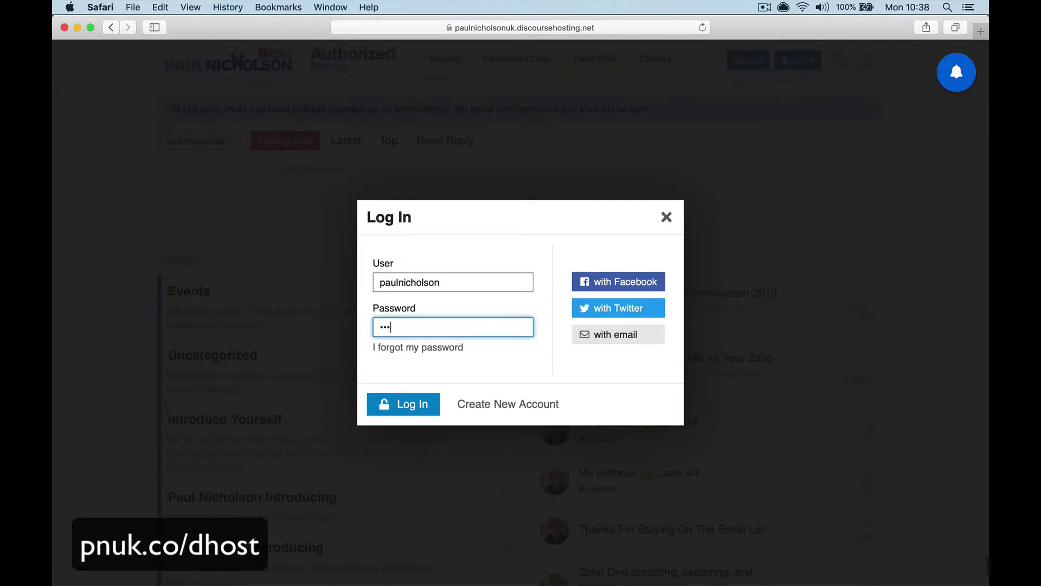
{"action": "type", "text": "••••••"}
{"action": "key", "text": "BackSpace"}
{"action": "key", "text": "BackSpace"}
{"action": "key", "text": "BackSpace"}
{"action": "type", "text": "••••••••••"}
{"action": "key", "text": "Return"}
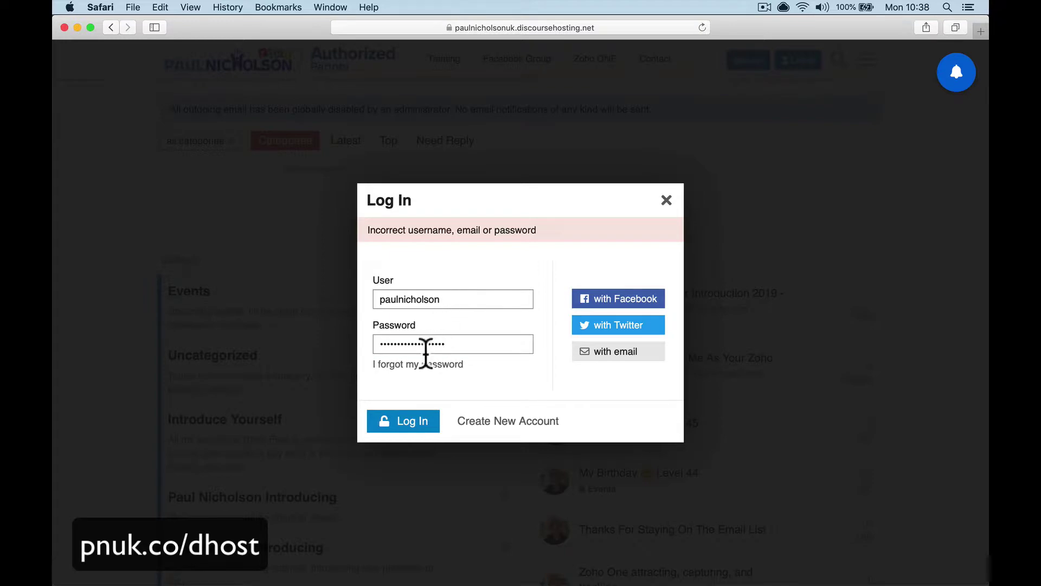
{"action": "left_click", "coordinate": [426, 363]}
{"action": "left_click", "coordinate": [693, 260]}
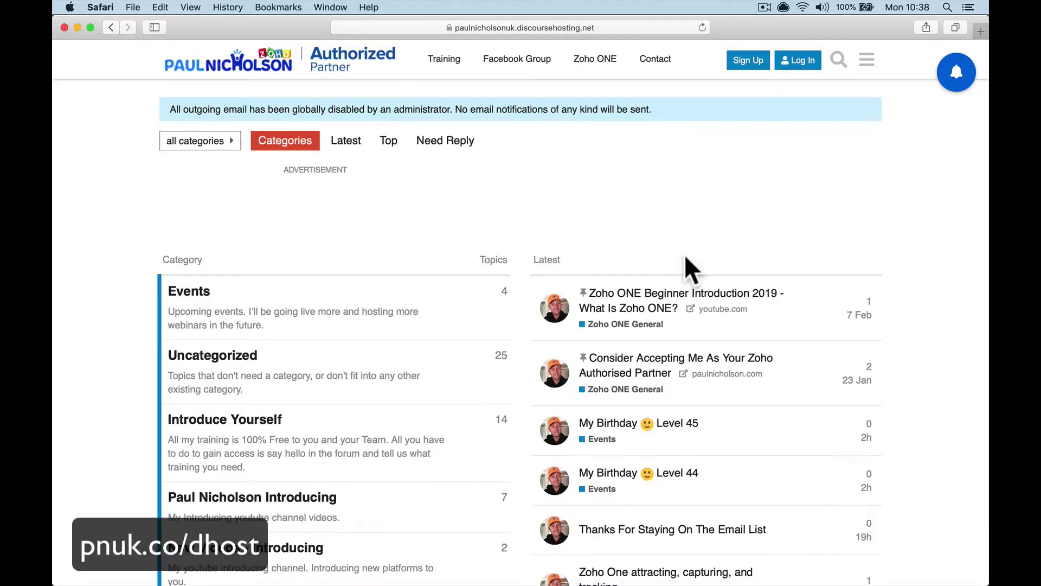
Retry the hosted forum login with a re-entered account password and close the login dialog.
{"action": "left_click", "coordinate": [797, 60]}
{"action": "double_click", "coordinate": [428, 325]}
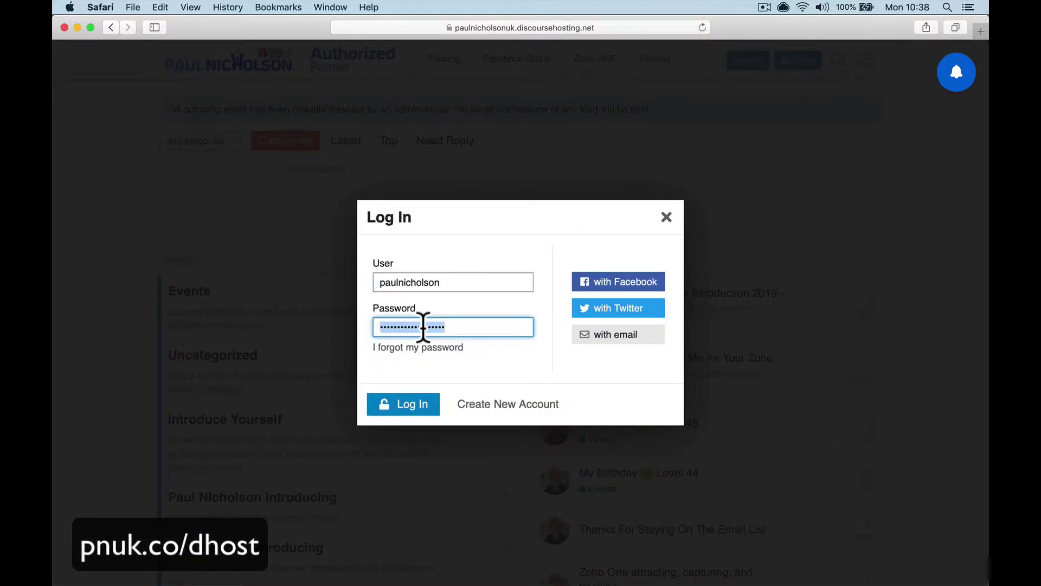
{"action": "type", "text": "•••"}
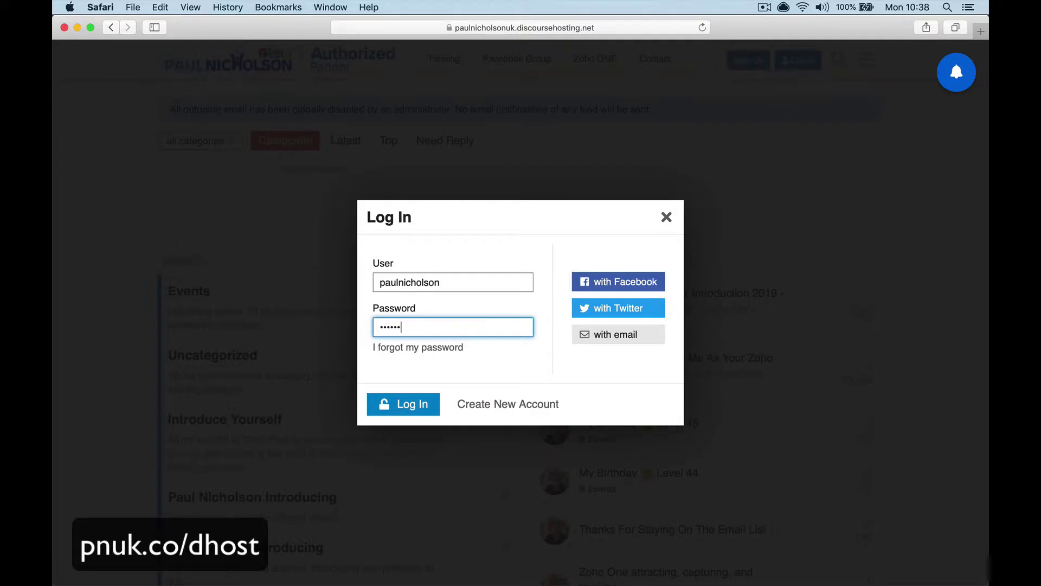
{"action": "type", "text": "•••••••••••••"}
{"action": "key", "text": "Return"}
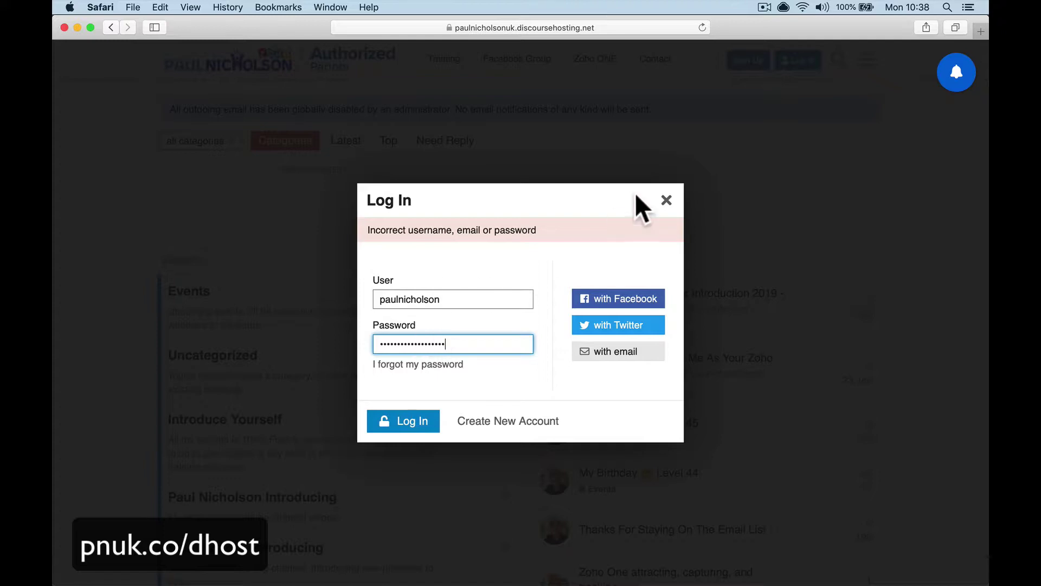
{"action": "left_click", "coordinate": [660, 200]}
{"action": "left_click", "coordinate": [666, 200]}
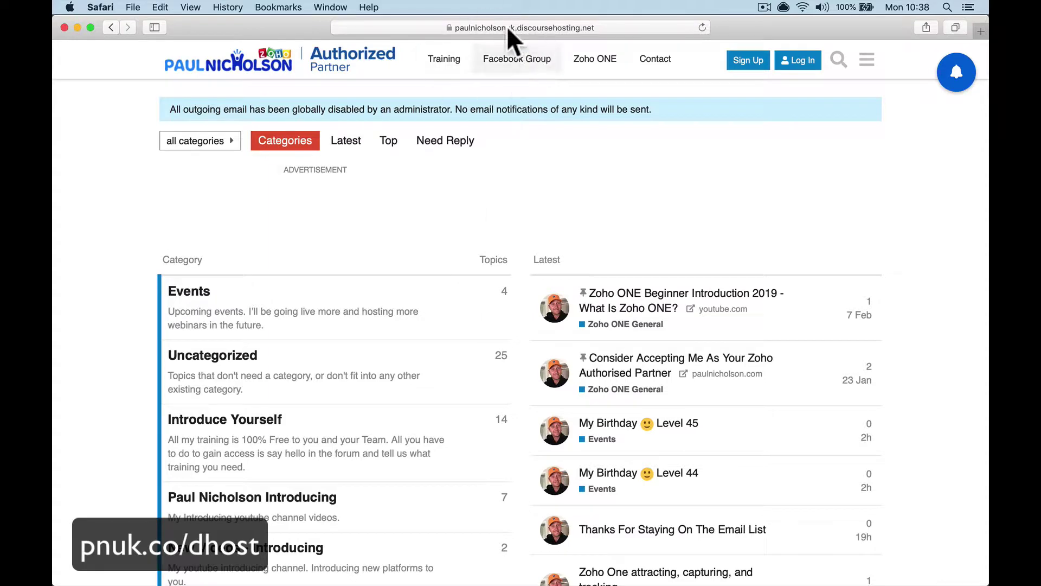
{"action": "left_click", "coordinate": [460, 29]}
{"action": "right_click", "coordinate": [460, 29]}
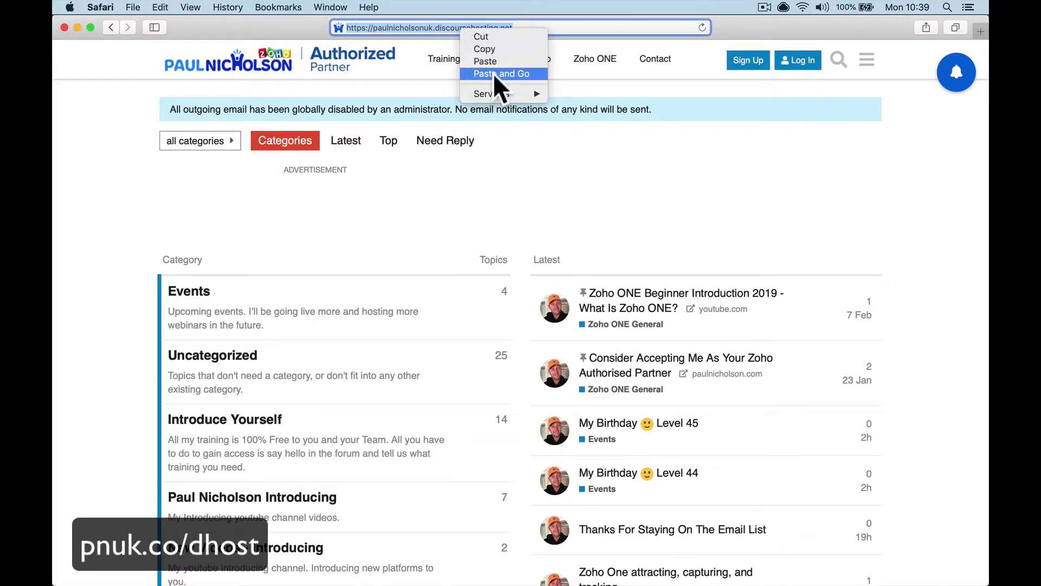
{"action": "left_click", "coordinate": [413, 28]}
{"action": "left_click_drag", "start_coordinate": [388, 28], "coordinate": [546, 25]}
{"action": "key", "text": "super+c"}
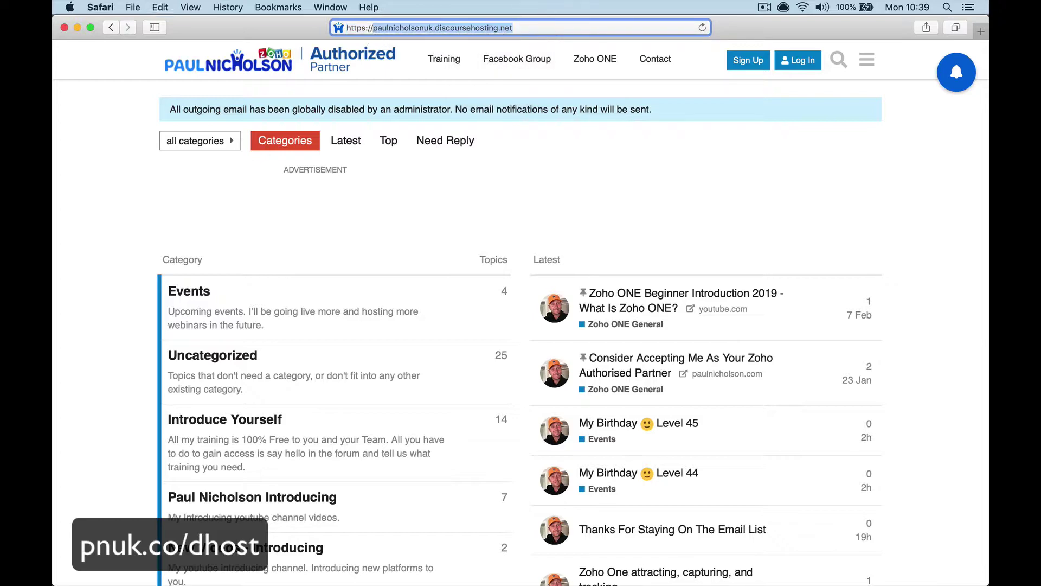
Switch to Chrome and check the migration guide's DNS steps and the existing forum's address.
{"action": "mouse_move", "coordinate": [417, 583]}
{"action": "left_click", "coordinate": [340, 563]}
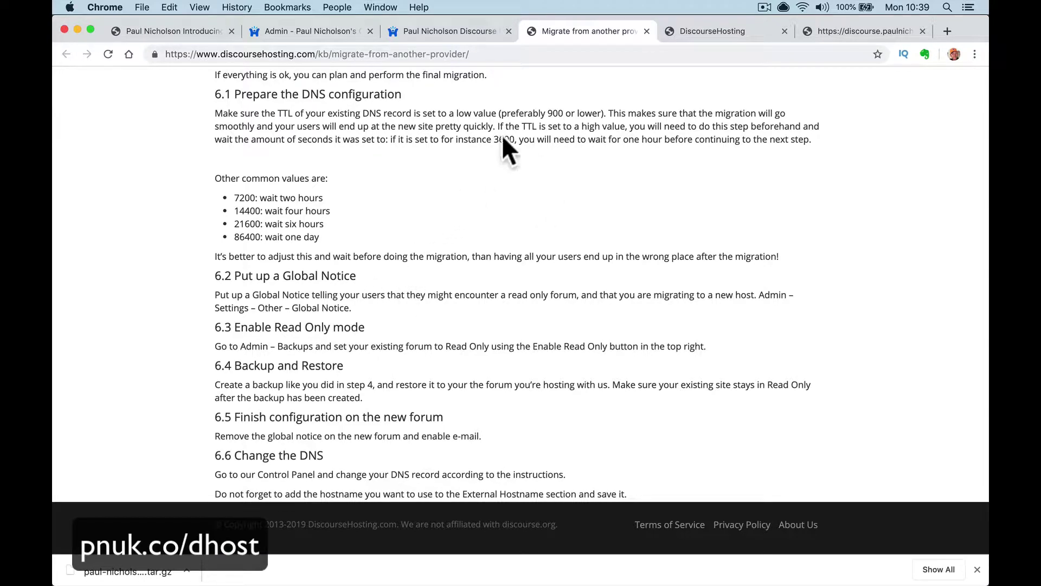
{"action": "scroll", "coordinate": [484, 237], "scroll_direction": "down", "scroll_amount": 1}
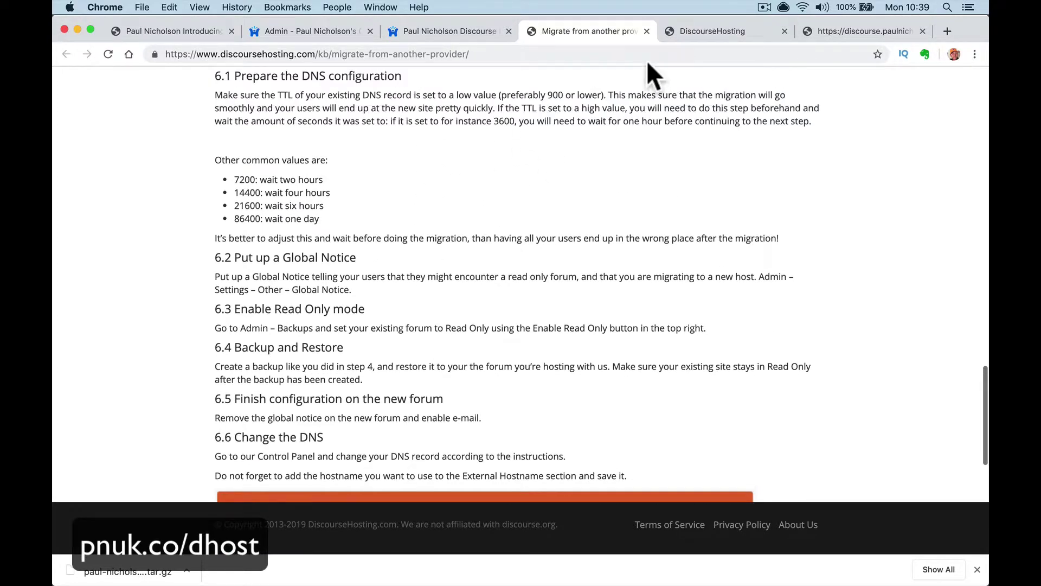
{"action": "left_click", "coordinate": [314, 28]}
{"action": "left_click", "coordinate": [210, 53]}
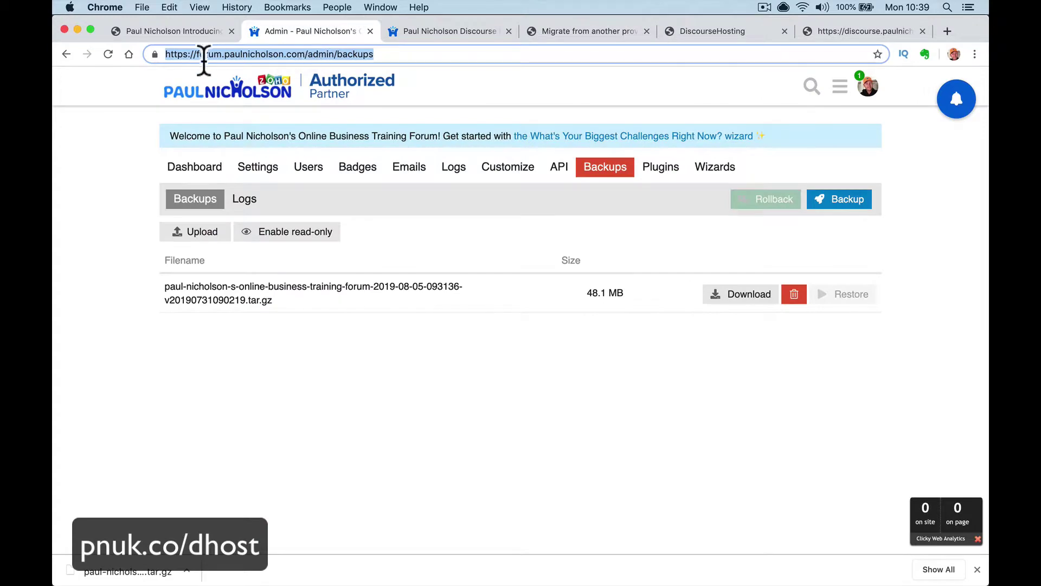
Open Cloudflare in place of the video category page and bring up the DNS records of the forum's main domain.
{"action": "left_click", "coordinate": [161, 33]}
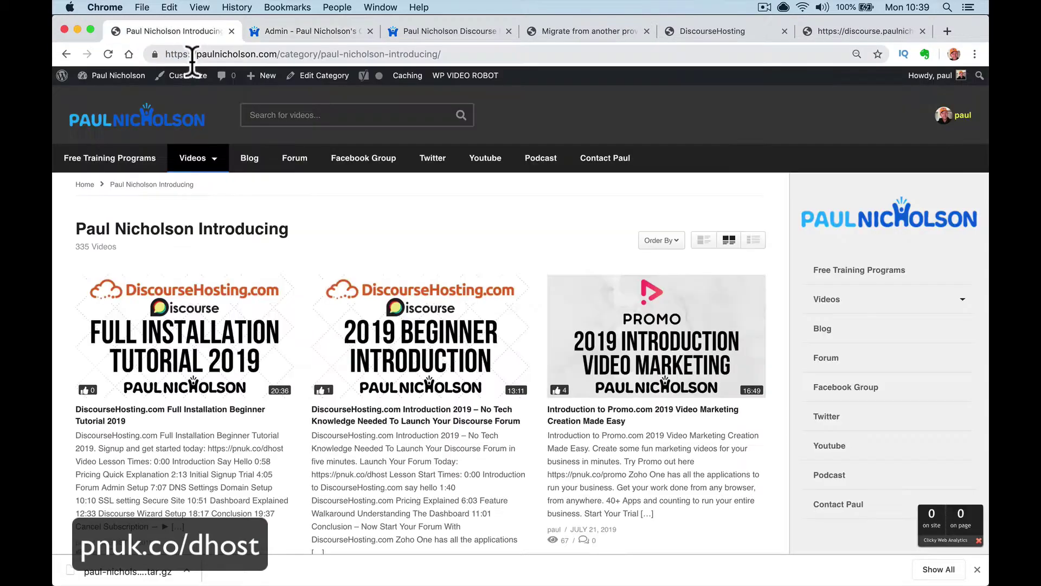
{"action": "left_click", "coordinate": [192, 53]}
{"action": "type", "text": "cloud"}
{"action": "key", "text": "Return"}
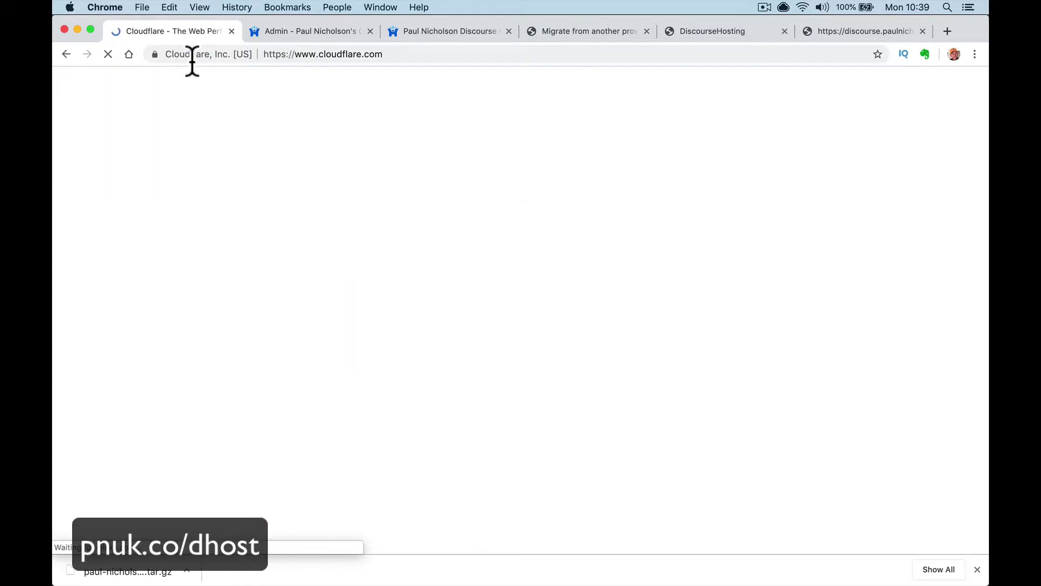
{"action": "left_click", "coordinate": [719, 105]}
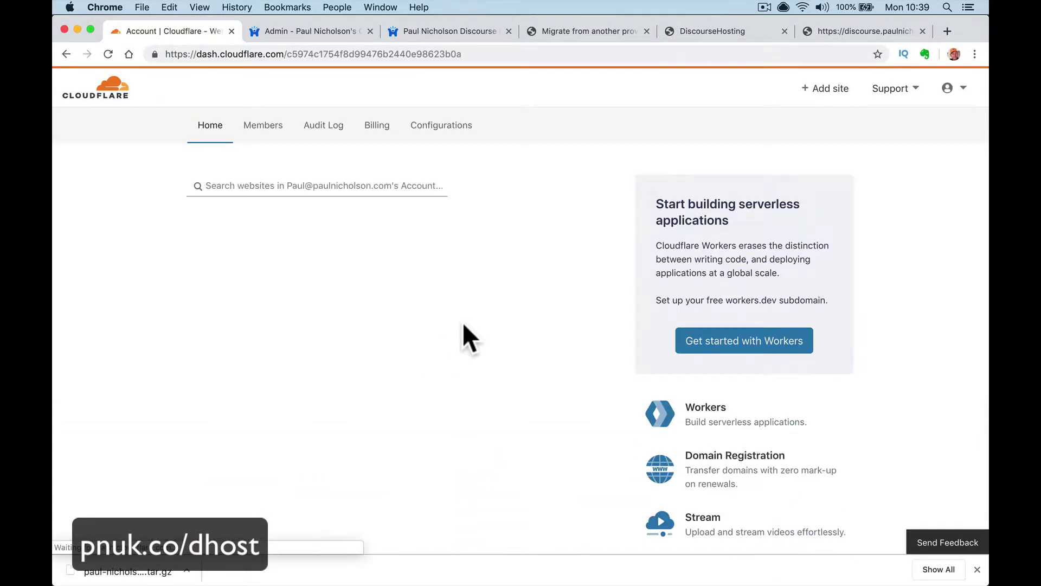
{"action": "left_click", "coordinate": [300, 253]}
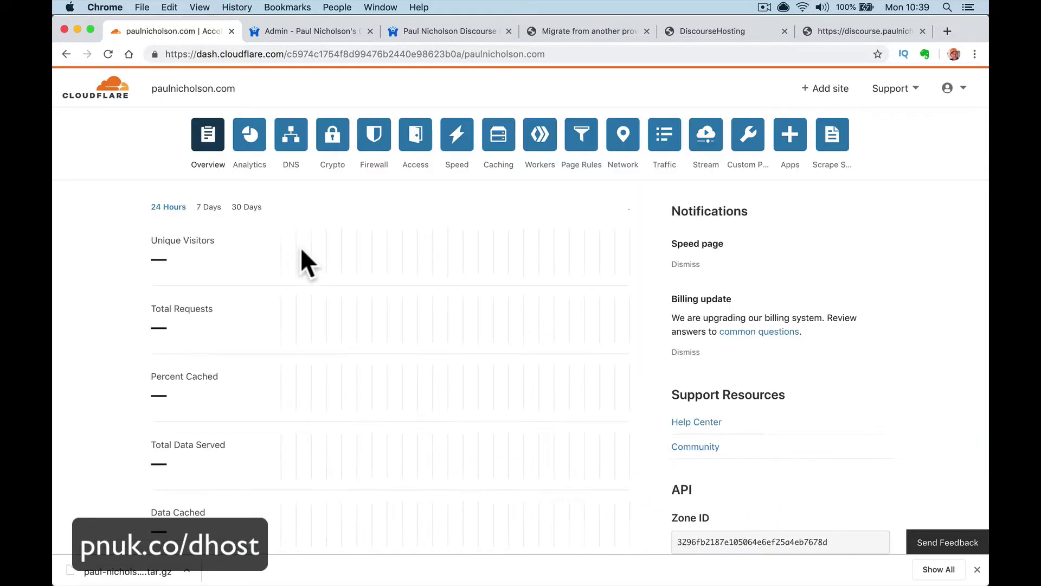
{"action": "left_click", "coordinate": [295, 147]}
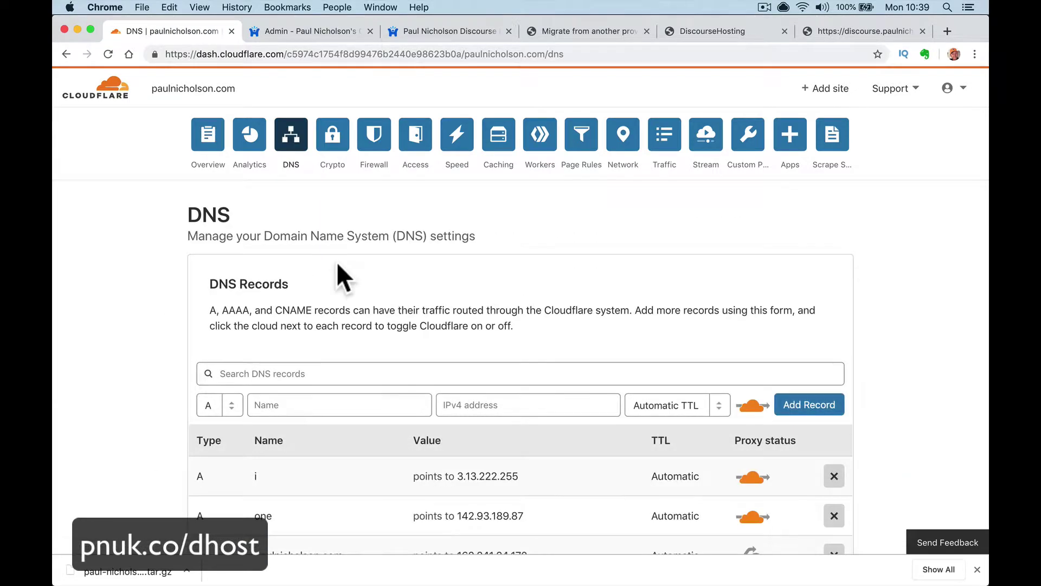
Inspect the alias value of the forum CNAME record, delete that record and confirm the deletion.
{"action": "scroll", "coordinate": [359, 320], "scroll_direction": "down", "scroll_amount": 10}
{"action": "scroll", "coordinate": [358, 325], "scroll_direction": "down", "scroll_amount": 5}
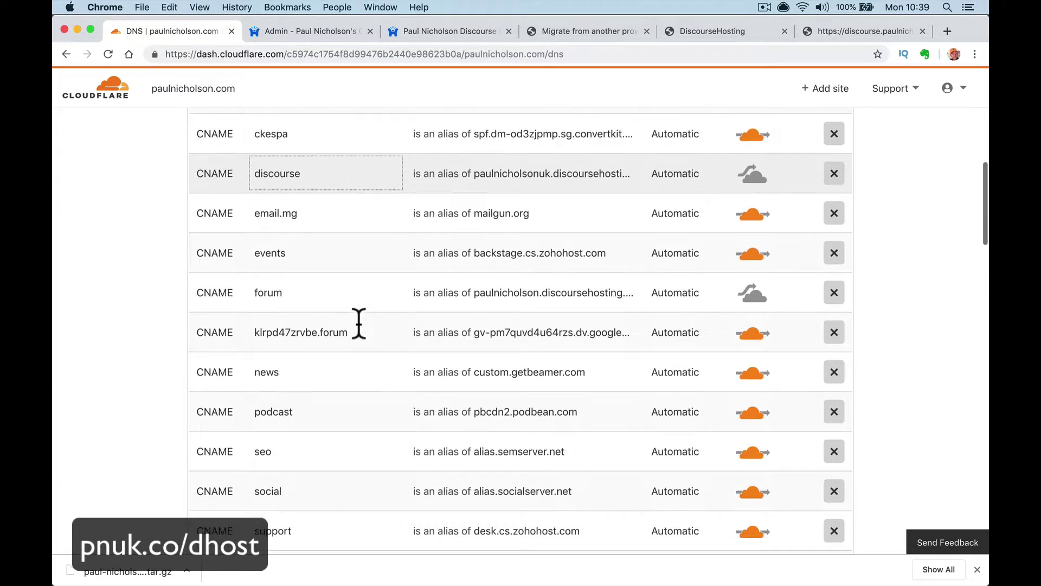
{"action": "left_click", "coordinate": [330, 292]}
{"action": "left_click", "coordinate": [458, 291]}
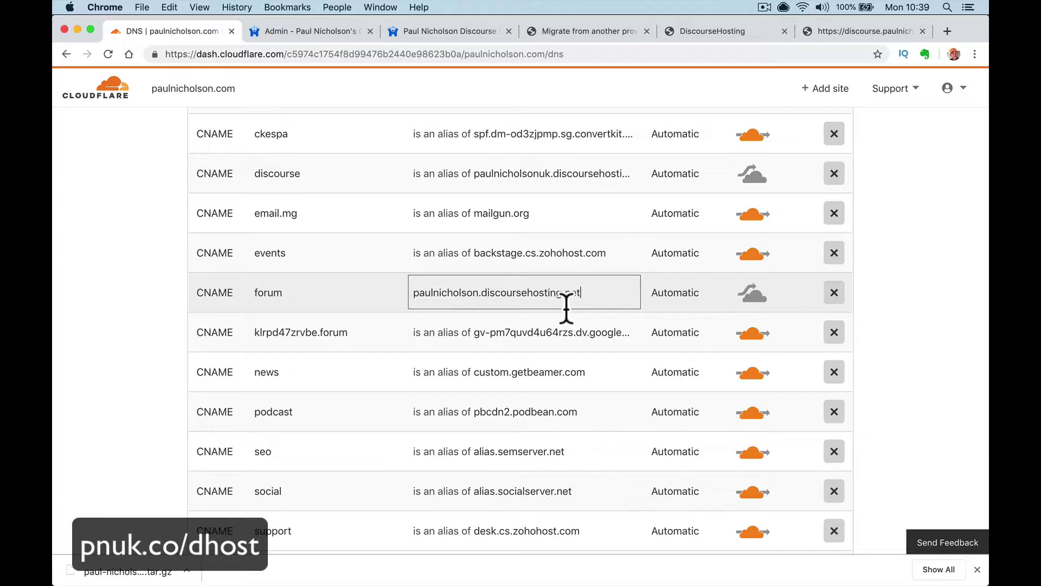
{"action": "scroll", "coordinate": [561, 296], "scroll_direction": "up", "scroll_amount": 5}
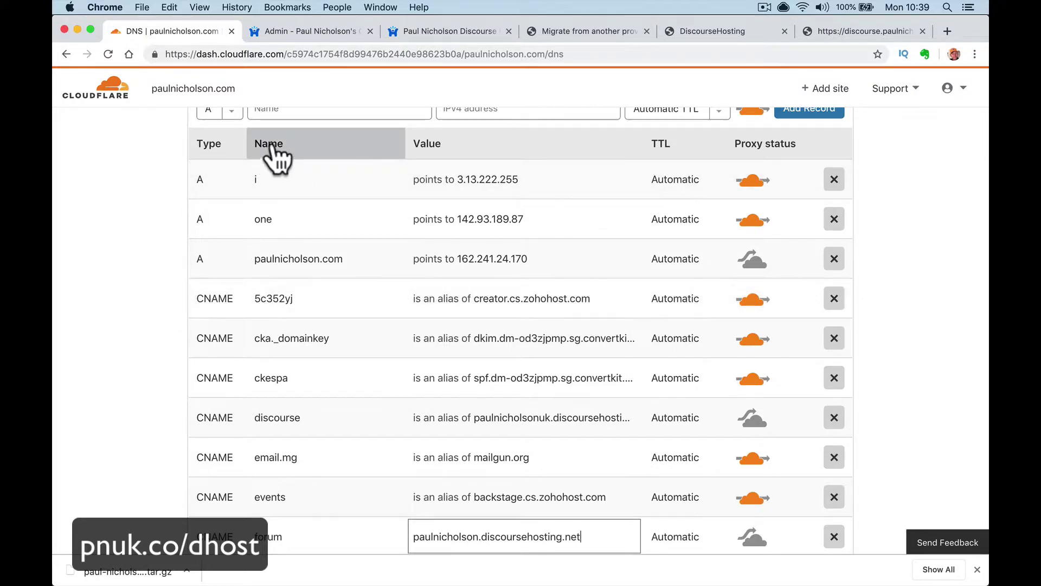
{"action": "scroll", "coordinate": [292, 296], "scroll_direction": "down", "scroll_amount": 3}
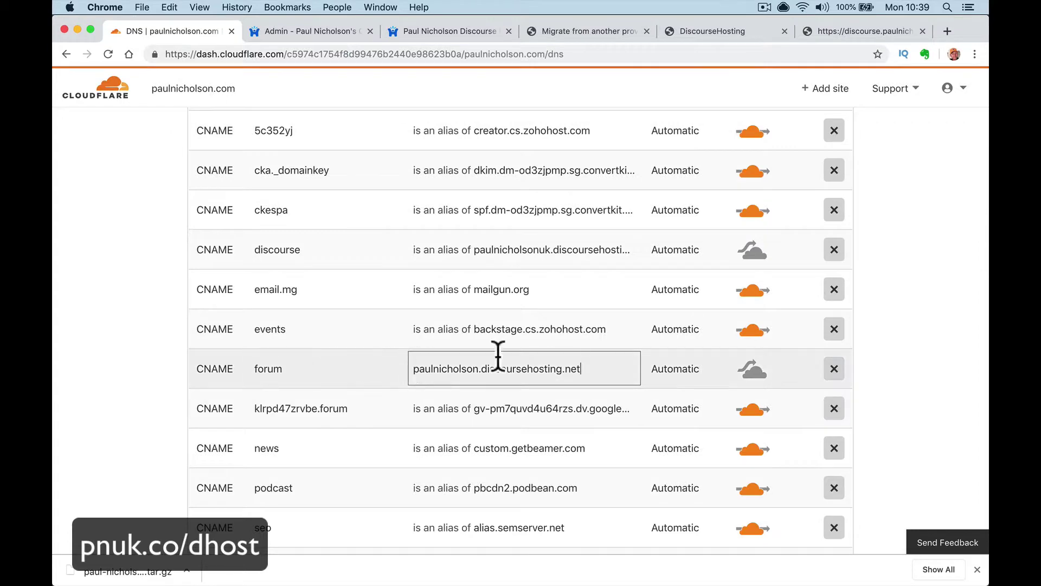
{"action": "left_click", "coordinate": [834, 370]}
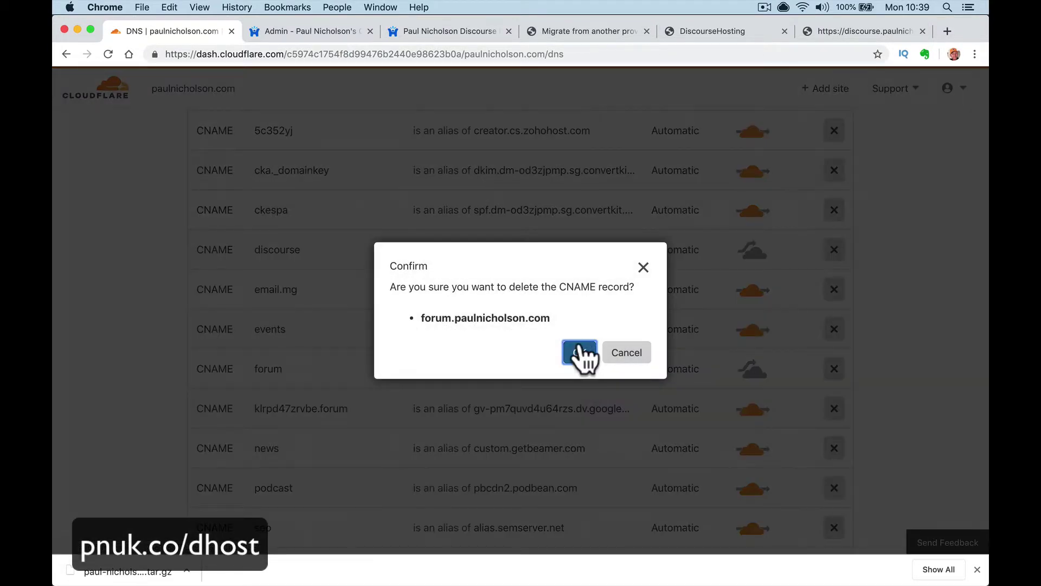
{"action": "left_click", "coordinate": [579, 354]}
Start a new CNAME record named forum in the DNS form and compare the name with the subdomain in the existing forum's address.
{"action": "scroll", "coordinate": [581, 341], "scroll_direction": "up", "scroll_amount": 6}
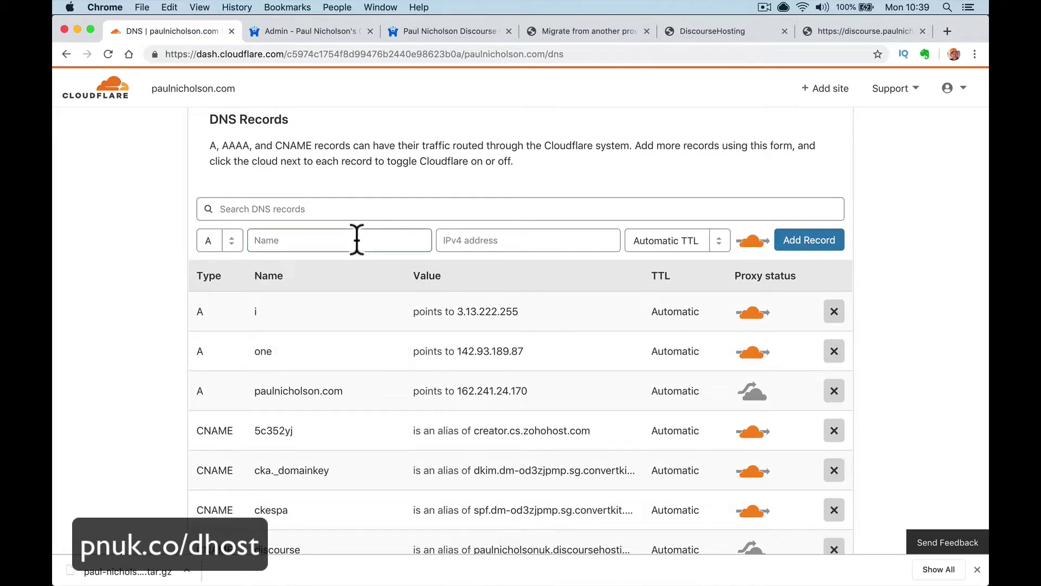
{"action": "left_click", "coordinate": [232, 240]}
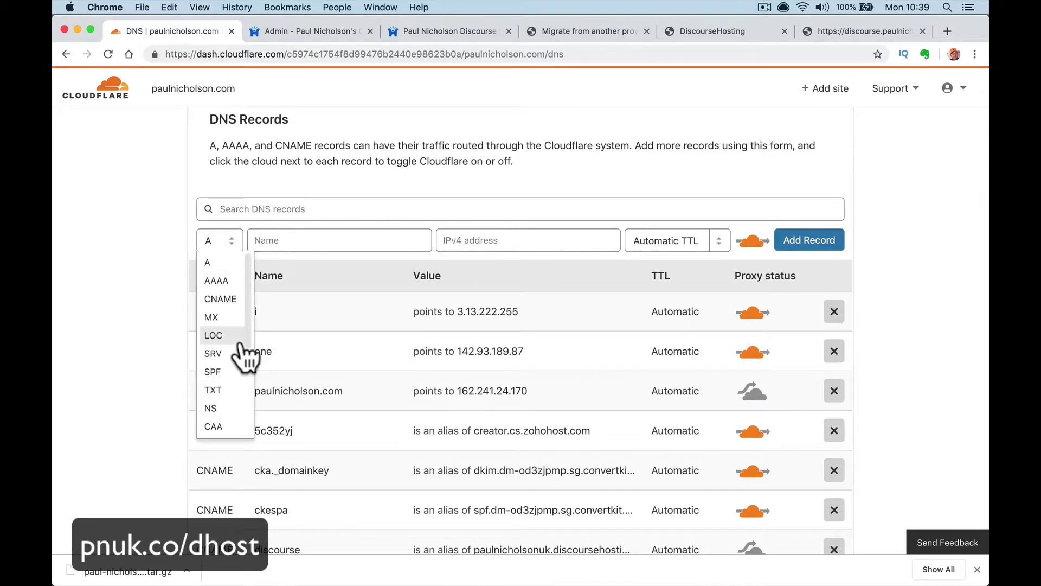
{"action": "left_click", "coordinate": [236, 299]}
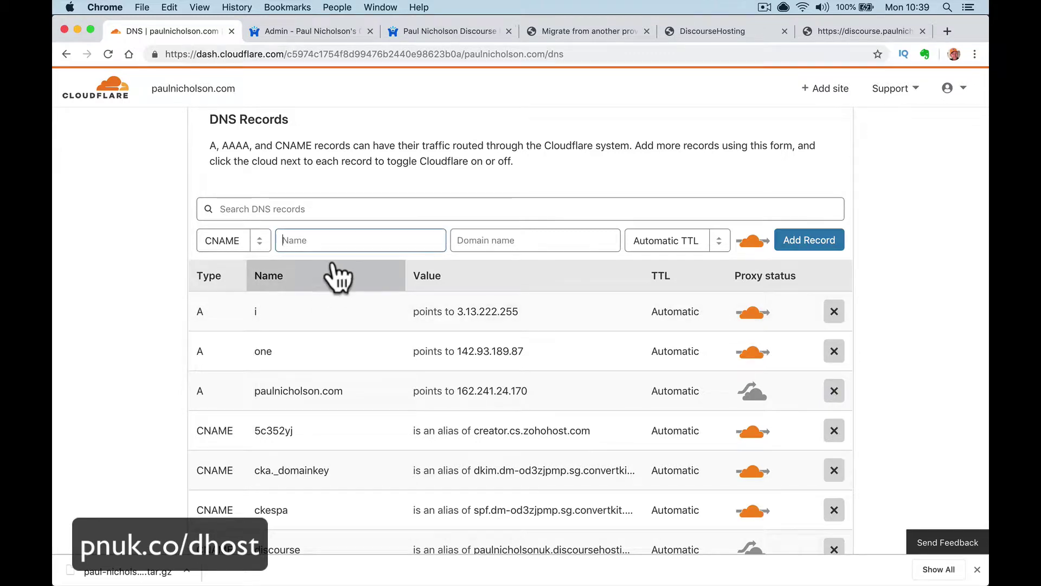
{"action": "type", "text": "forum"}
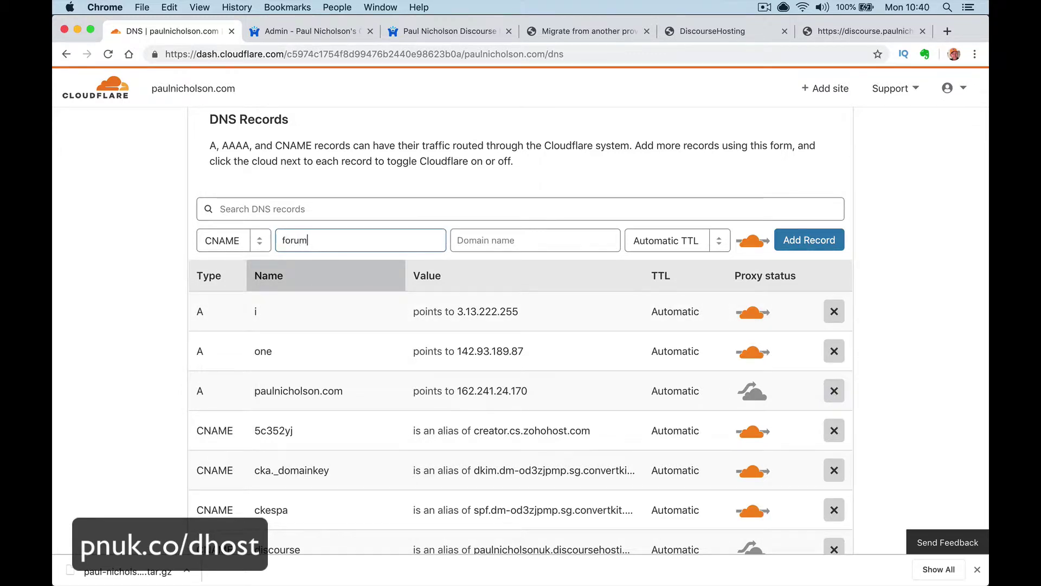
{"action": "left_click", "coordinate": [308, 31]}
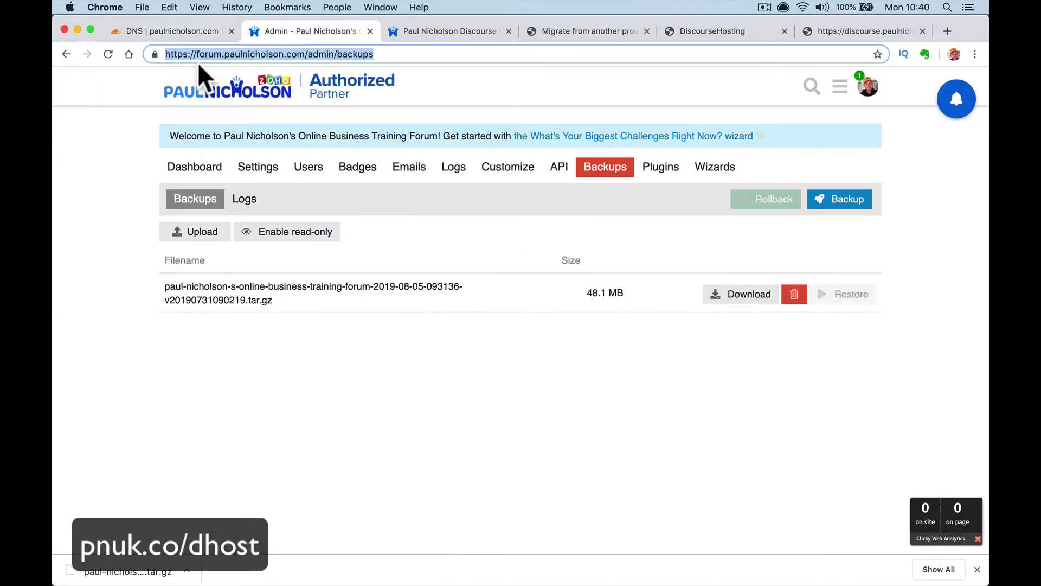
{"action": "left_click", "coordinate": [217, 54]}
{"action": "left_click_drag", "start_coordinate": [224, 54], "coordinate": [194, 56]}
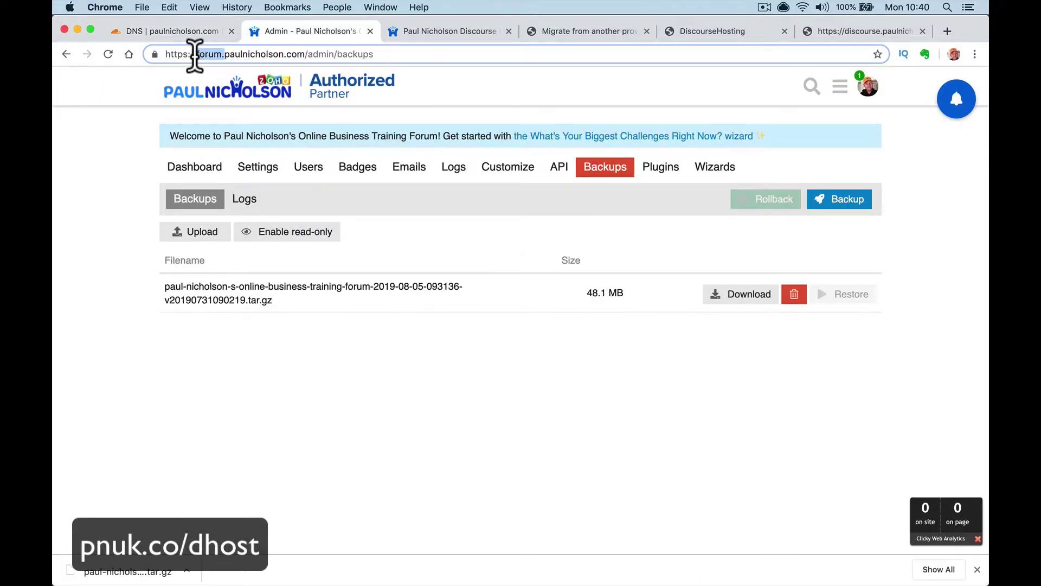
{"action": "left_click", "coordinate": [198, 34]}
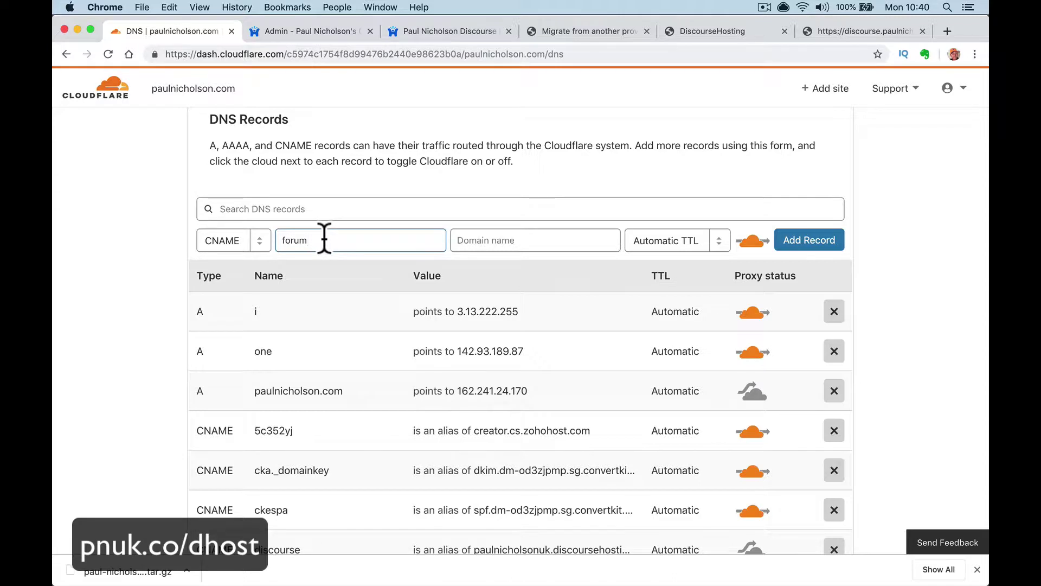
Paste the copied discoursehosting.net hostname as the record's domain name and compare it with the target in DiscourseHosting's hostname configuration.
{"action": "left_click", "coordinate": [466, 242]}
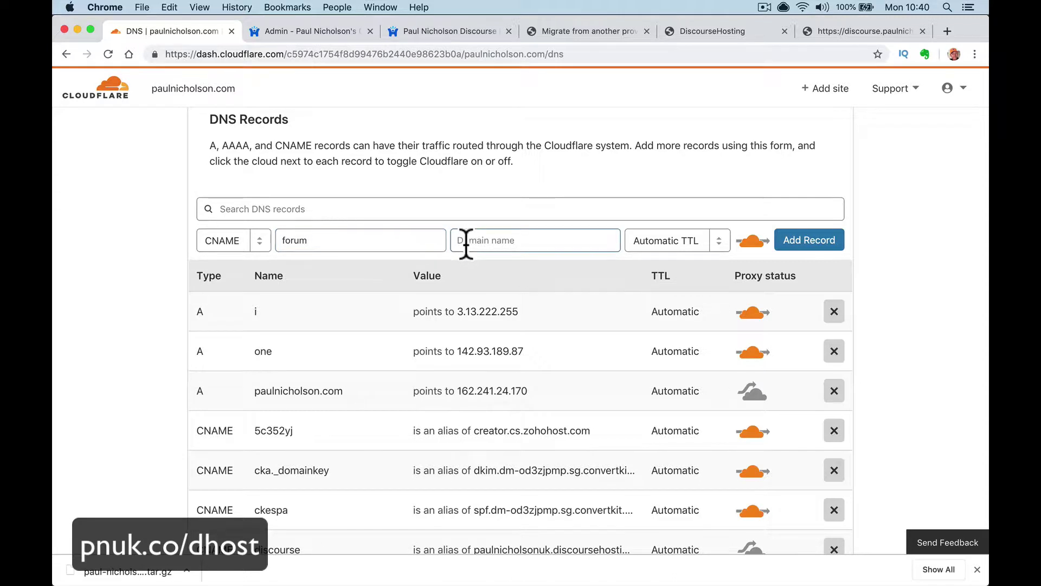
{"action": "key", "text": "super+v"}
{"action": "left_click_drag", "start_coordinate": [486, 240], "coordinate": [570, 239]}
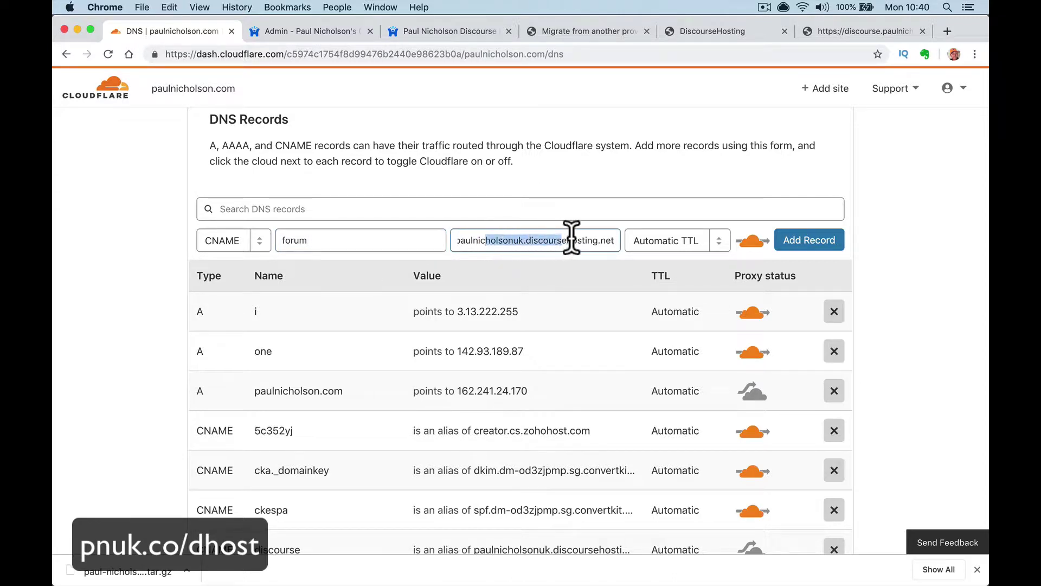
{"action": "left_click_drag", "start_coordinate": [474, 240], "coordinate": [556, 244]}
{"action": "left_click", "coordinate": [533, 241]}
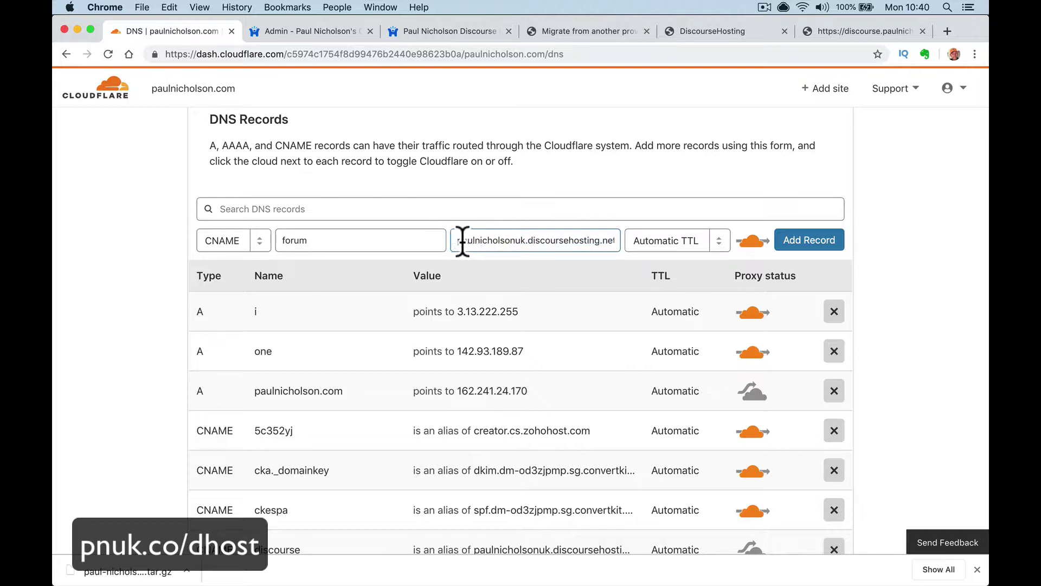
{"action": "left_click_drag", "start_coordinate": [457, 240], "coordinate": [628, 243]}
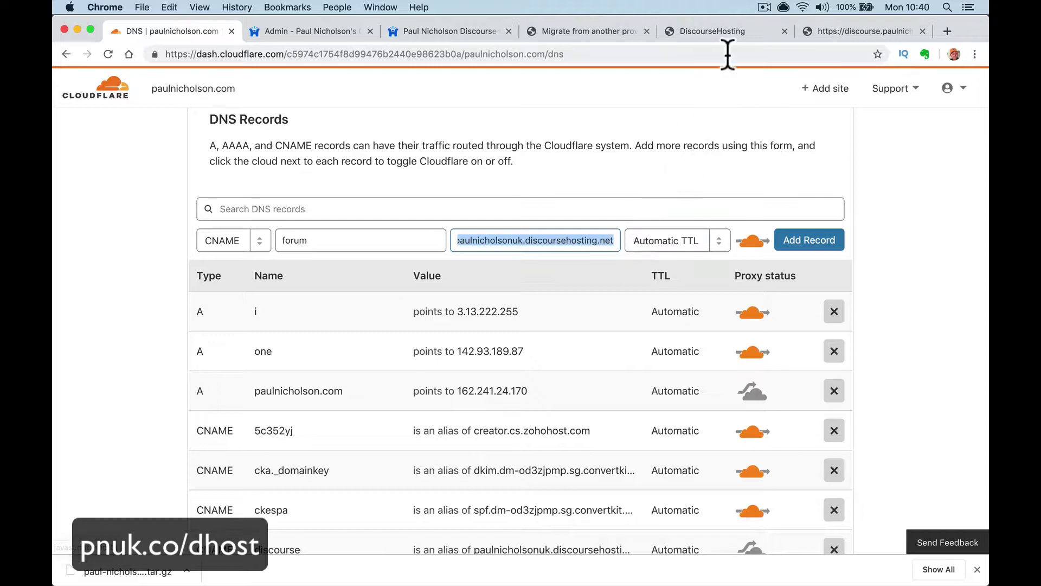
{"action": "left_click", "coordinate": [727, 32]}
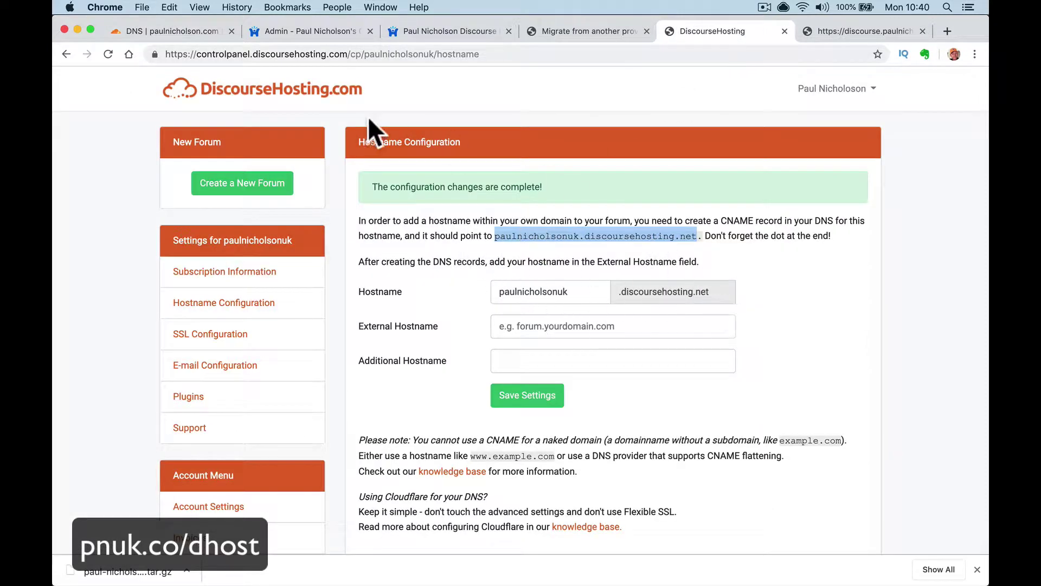
{"action": "left_click", "coordinate": [223, 34]}
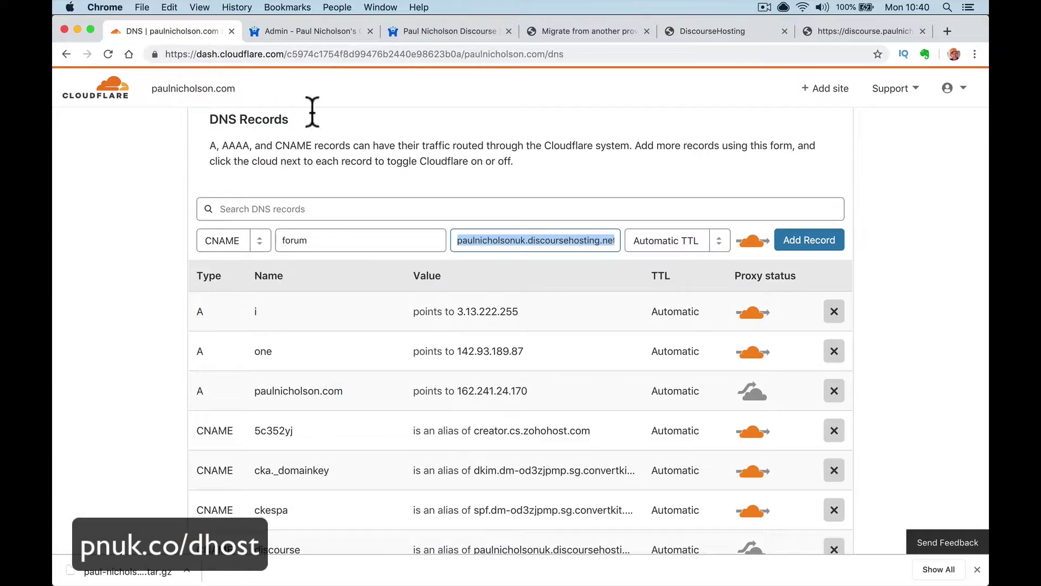
Turn off Cloudflare proxying for the new record, review the TTL options while keeping Automatic TTL, and add the record.
{"action": "left_click", "coordinate": [750, 244]}
{"action": "left_click", "coordinate": [721, 249]}
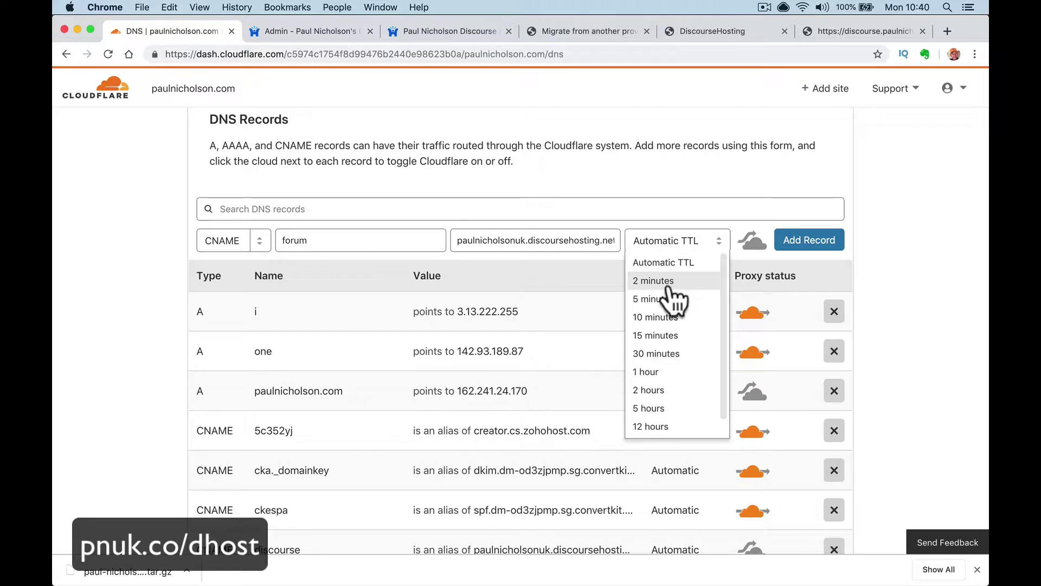
{"action": "scroll", "coordinate": [688, 353], "scroll_direction": "down", "scroll_amount": 1}
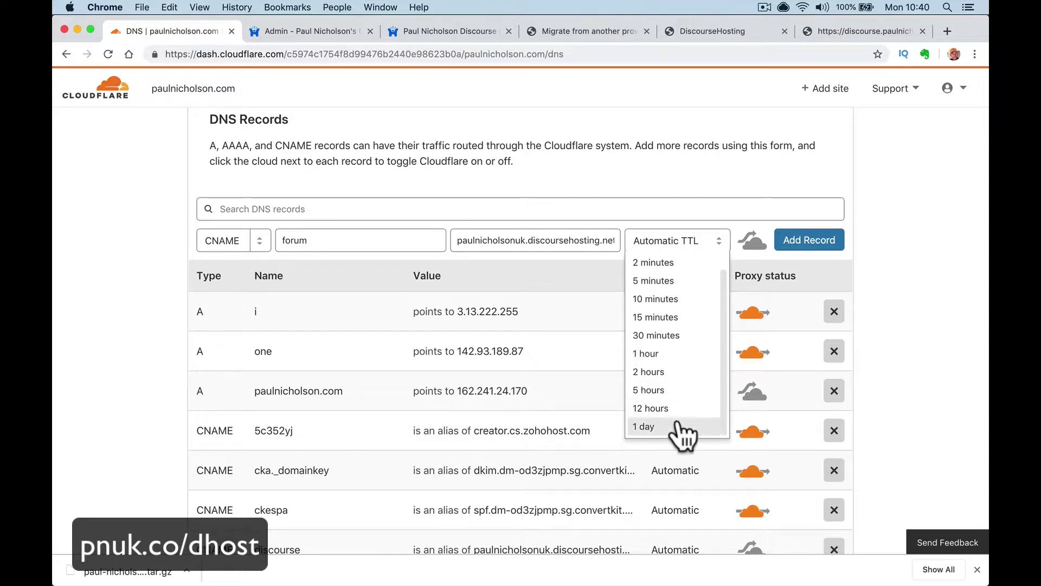
{"action": "scroll", "coordinate": [677, 320], "scroll_direction": "up", "scroll_amount": 1}
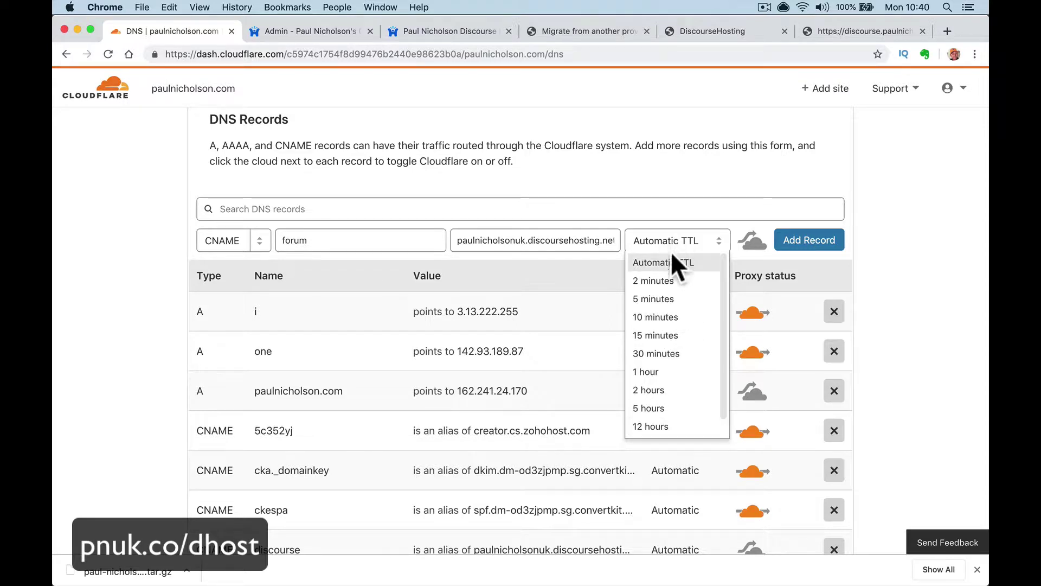
{"action": "left_click", "coordinate": [890, 249]}
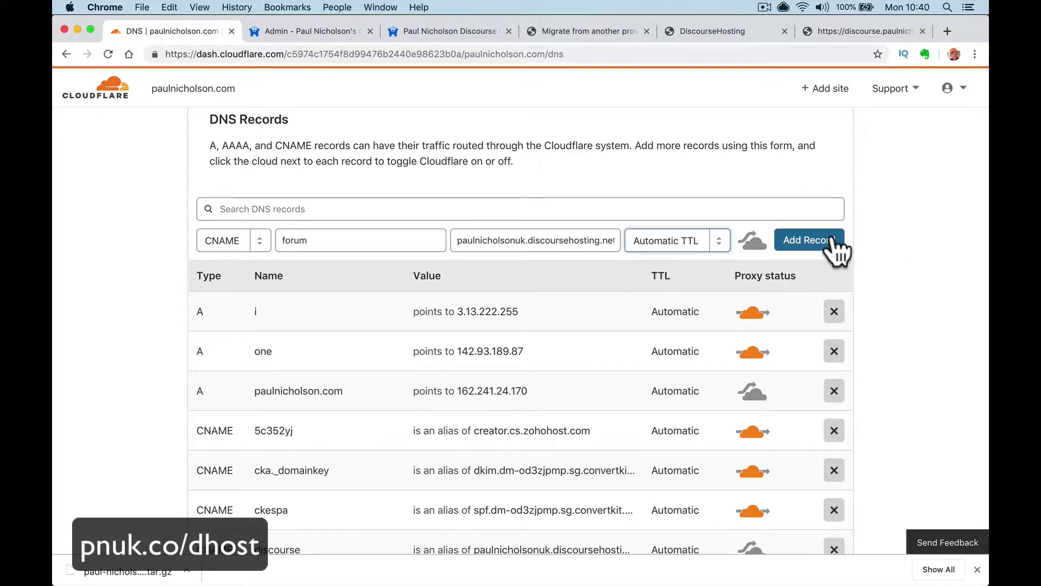
{"action": "left_click", "coordinate": [837, 251]}
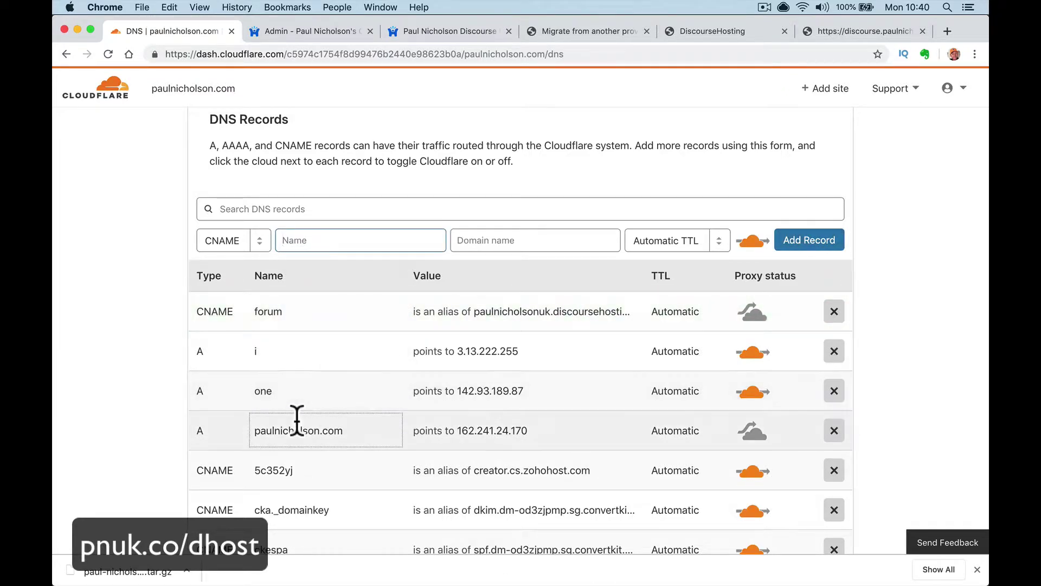
Check the new forum entry in the DNS list and compare the existing forum's page with the hosted forum in Safari.
{"action": "scroll", "coordinate": [295, 421], "scroll_direction": "down", "scroll_amount": 5}
{"action": "scroll", "coordinate": [295, 421], "scroll_direction": "up", "scroll_amount": 2}
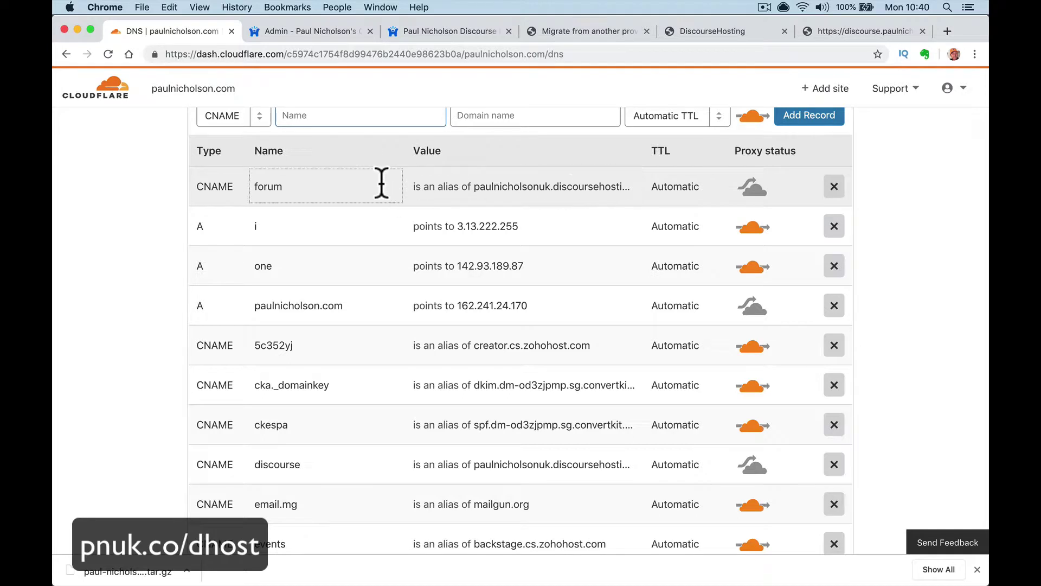
{"action": "left_click", "coordinate": [310, 34]}
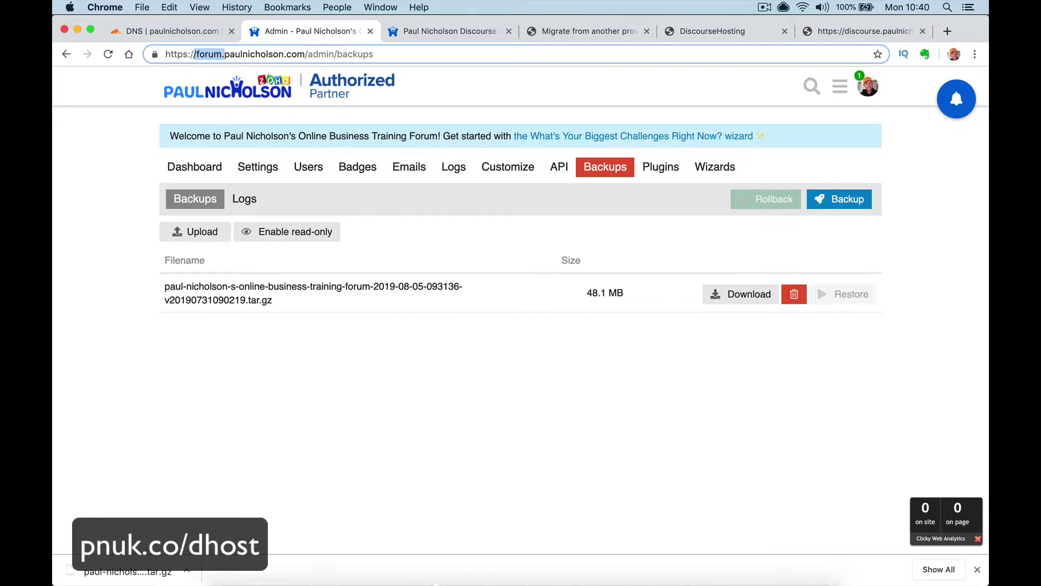
{"action": "left_click", "coordinate": [376, 562]}
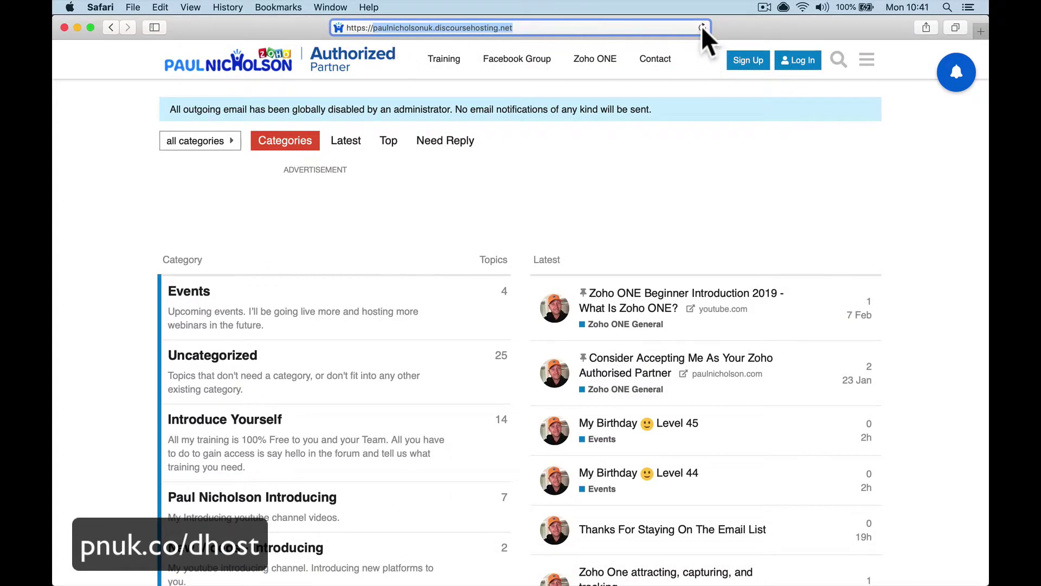
Switch to Chrome, set the External Hostname in DiscourseHosting to the main domain's forum subdomain, and save the settings.
{"action": "mouse_move", "coordinate": [537, 577]}
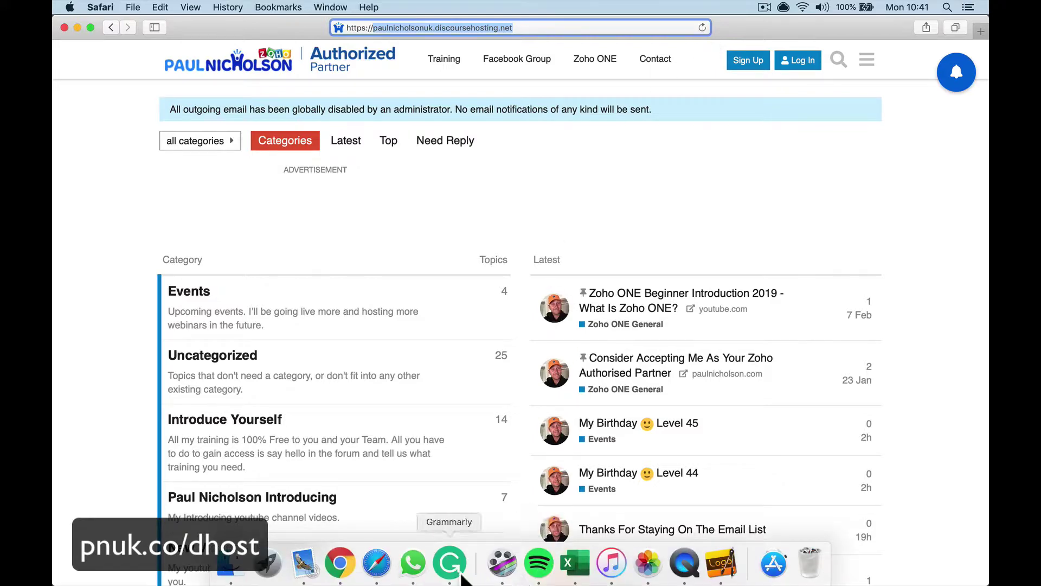
{"action": "left_click", "coordinate": [340, 564]}
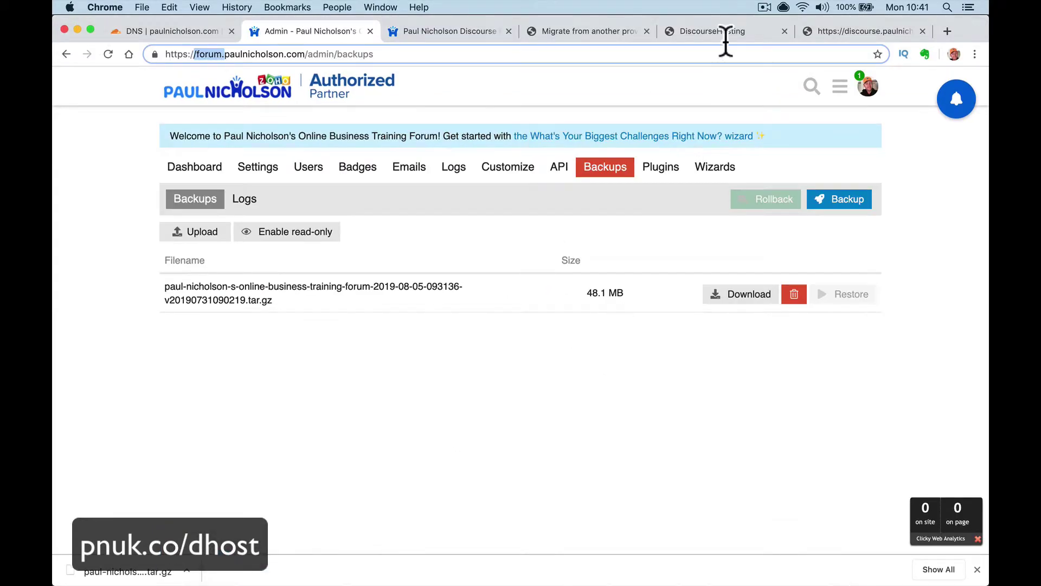
{"action": "left_click", "coordinate": [673, 33]}
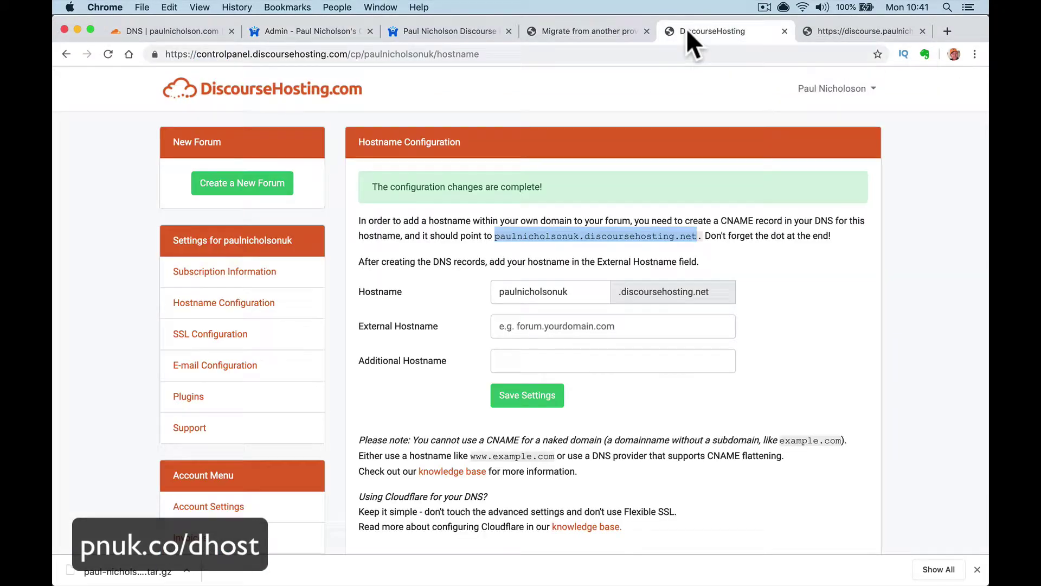
{"action": "left_click", "coordinate": [519, 329]}
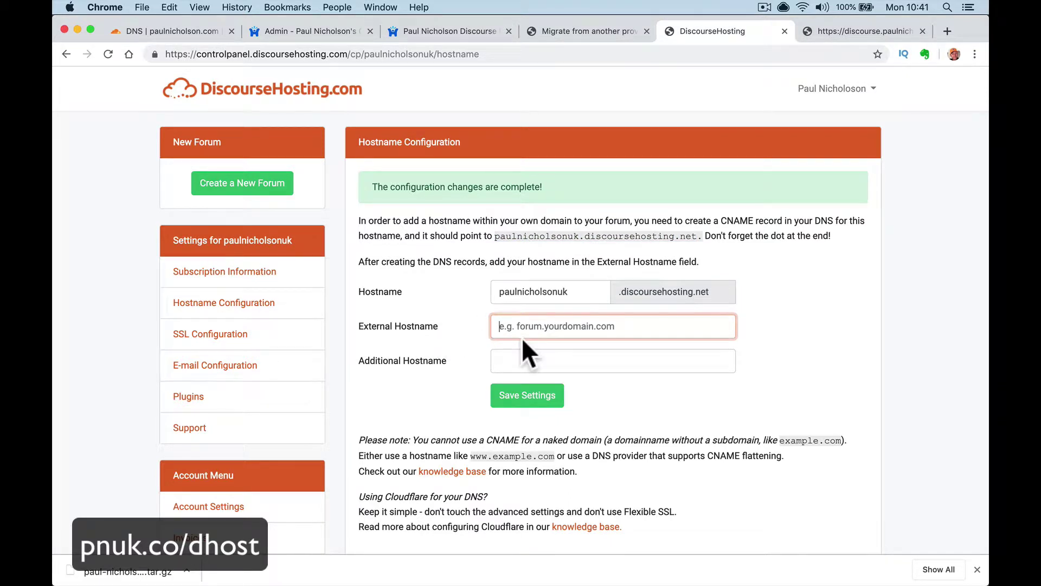
{"action": "type", "text": "forum.paulnicholson.com"}
{"action": "left_click", "coordinate": [525, 401]}
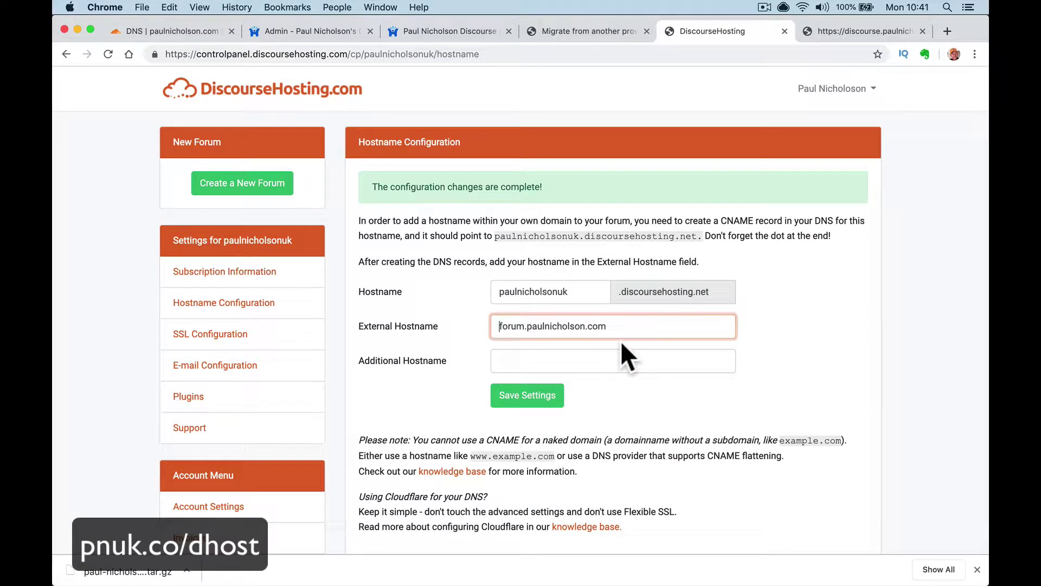
Switch to Safari, copy the hosted forum's hostname from its address, and reload the page to check the redirection.
{"action": "left_click", "coordinate": [377, 567]}
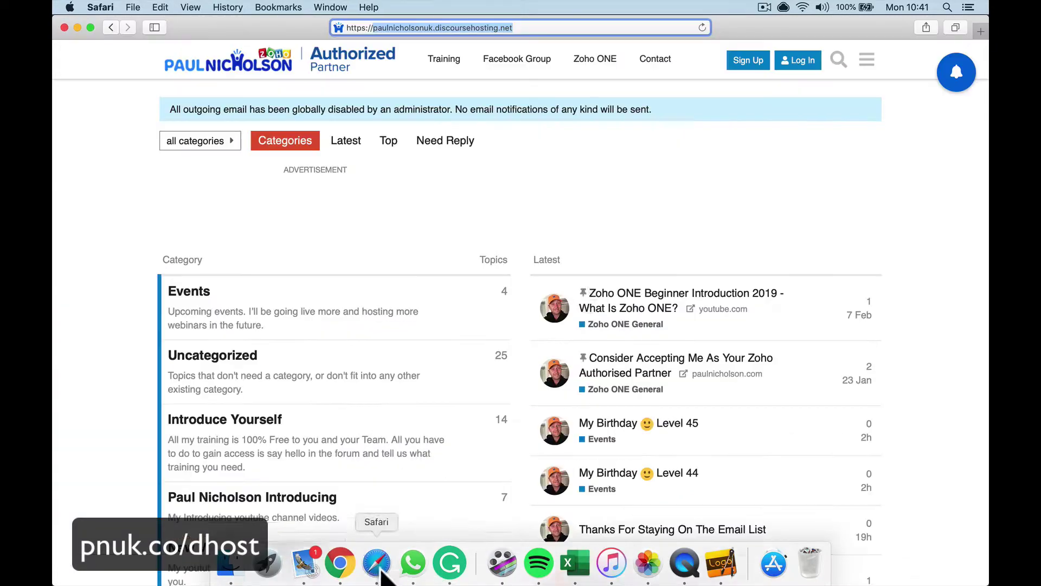
{"action": "left_click", "coordinate": [527, 27]}
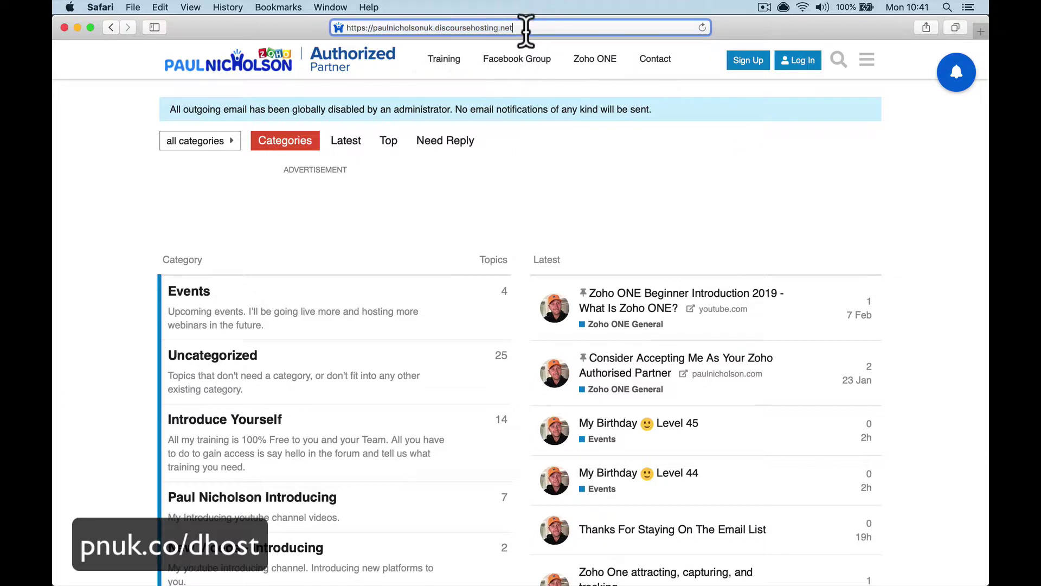
{"action": "left_click_drag", "start_coordinate": [377, 28], "coordinate": [528, 26]}
{"action": "key", "text": "super+c"}
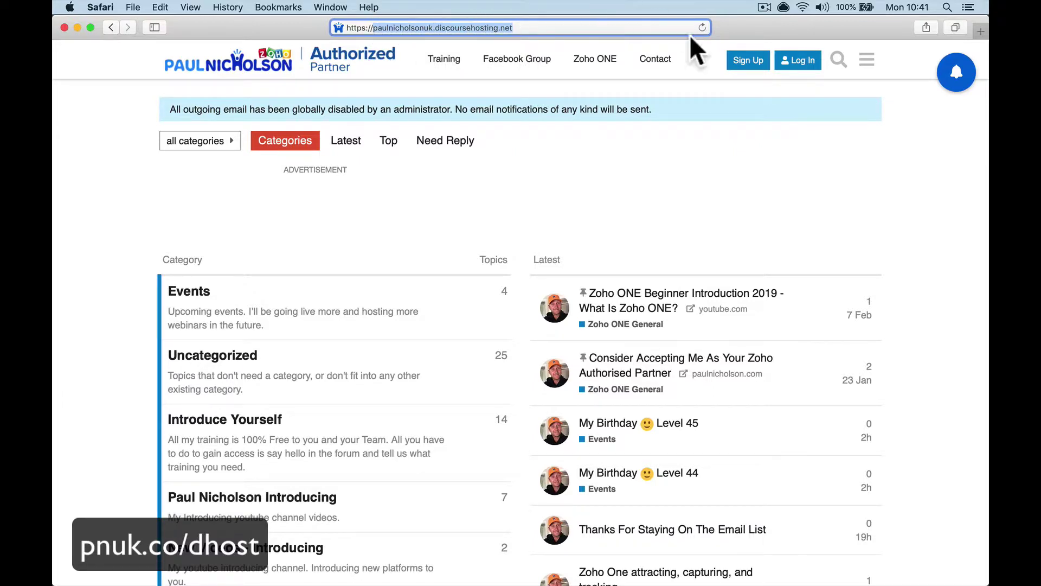
{"action": "left_click", "coordinate": [702, 26]}
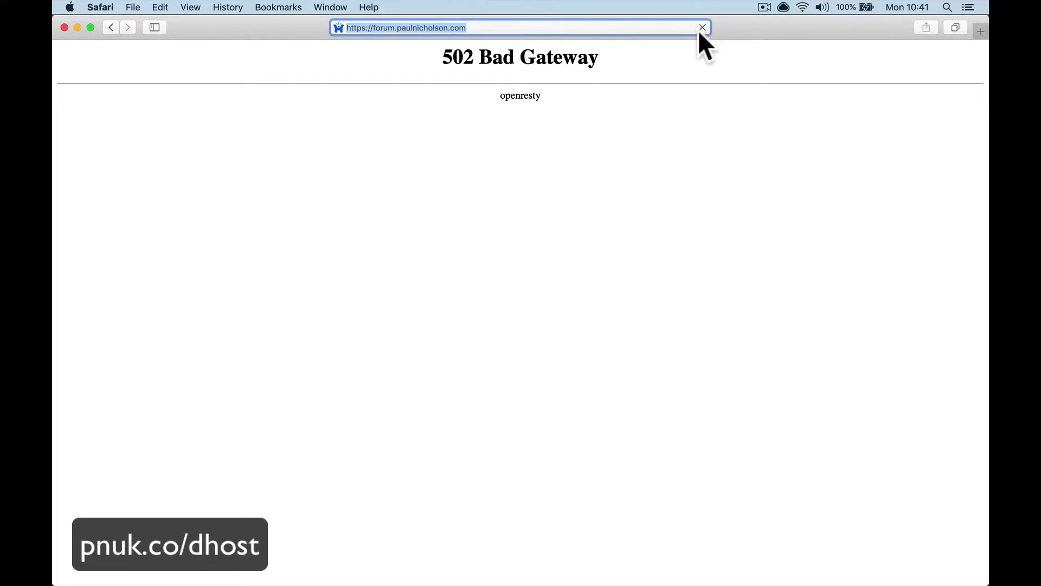
Clear Safari's browsing history and confirm the clearing.
{"action": "left_click", "coordinate": [274, 5]}
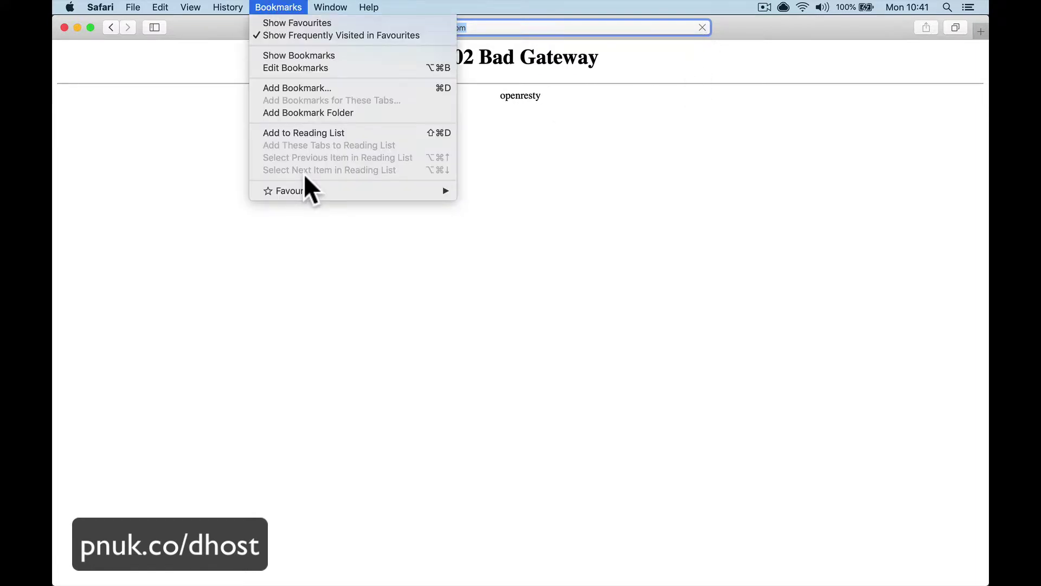
{"action": "mouse_move", "coordinate": [227, 7]}
{"action": "left_click", "coordinate": [250, 457]}
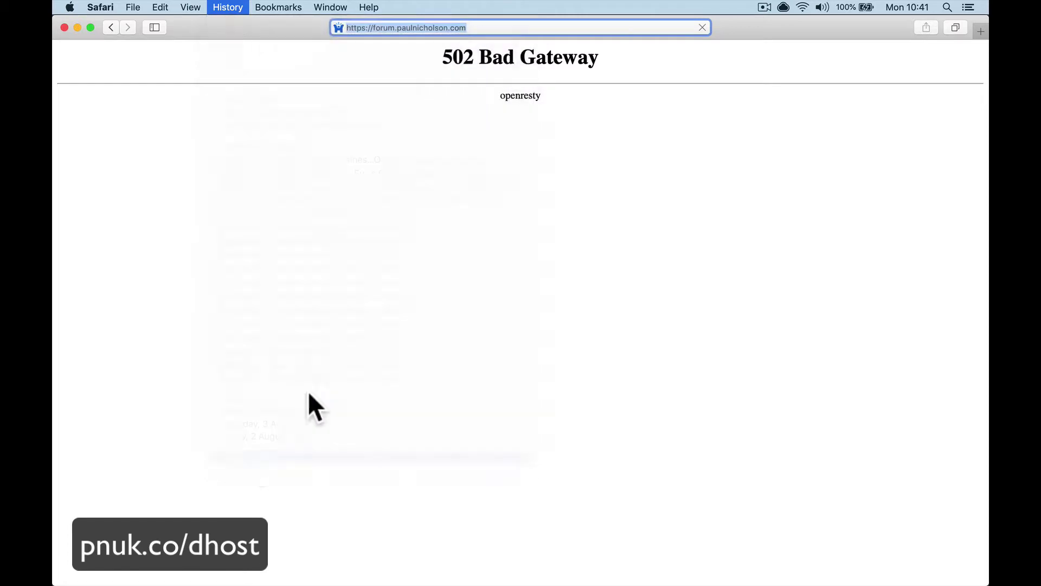
{"action": "left_click", "coordinate": [605, 111]}
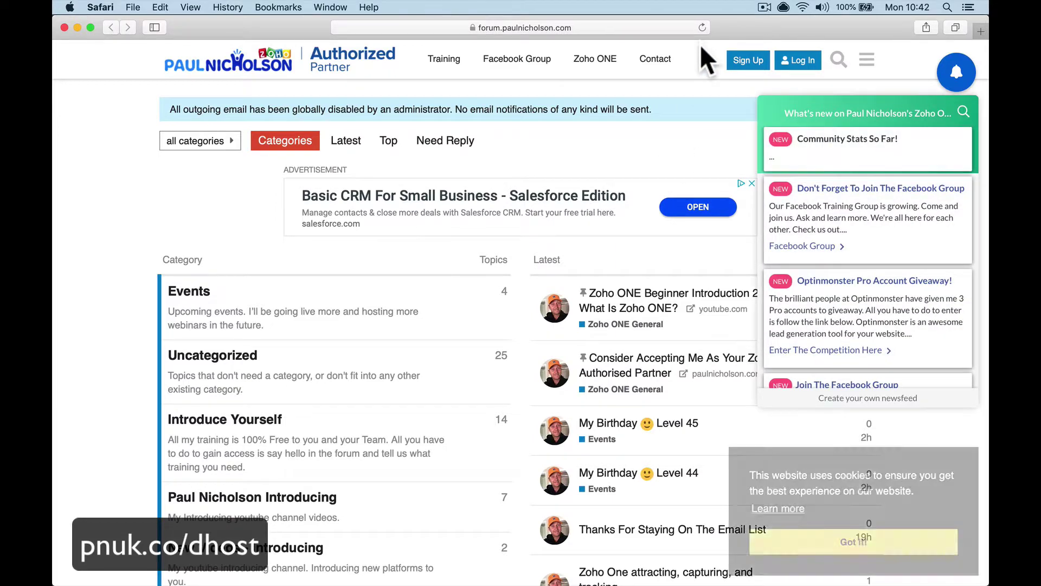
Close the news panel covering the forum and reload the page at its own subdomain.
{"action": "left_click", "coordinate": [905, 79]}
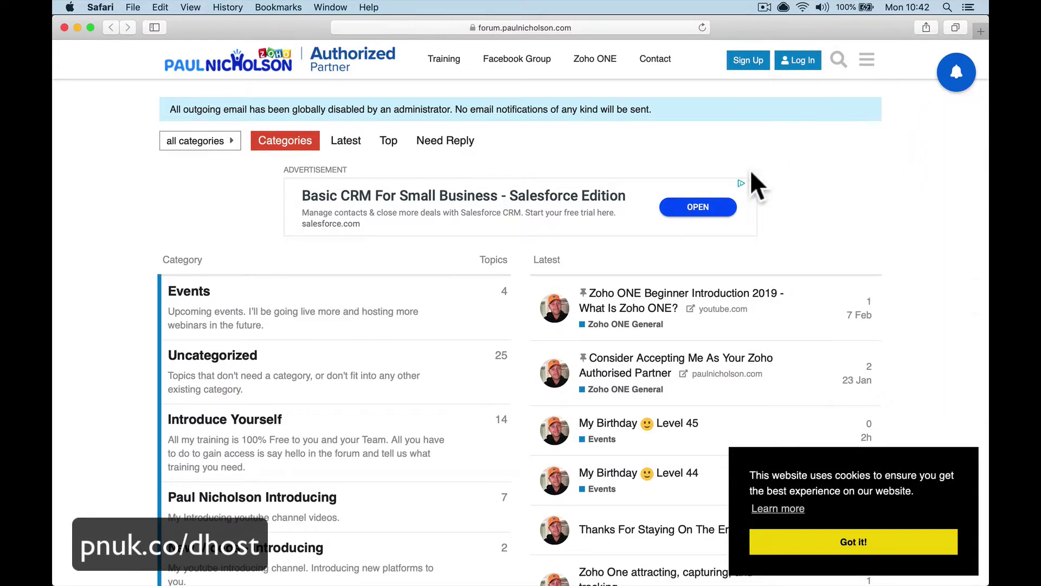
{"action": "left_click", "coordinate": [701, 26]}
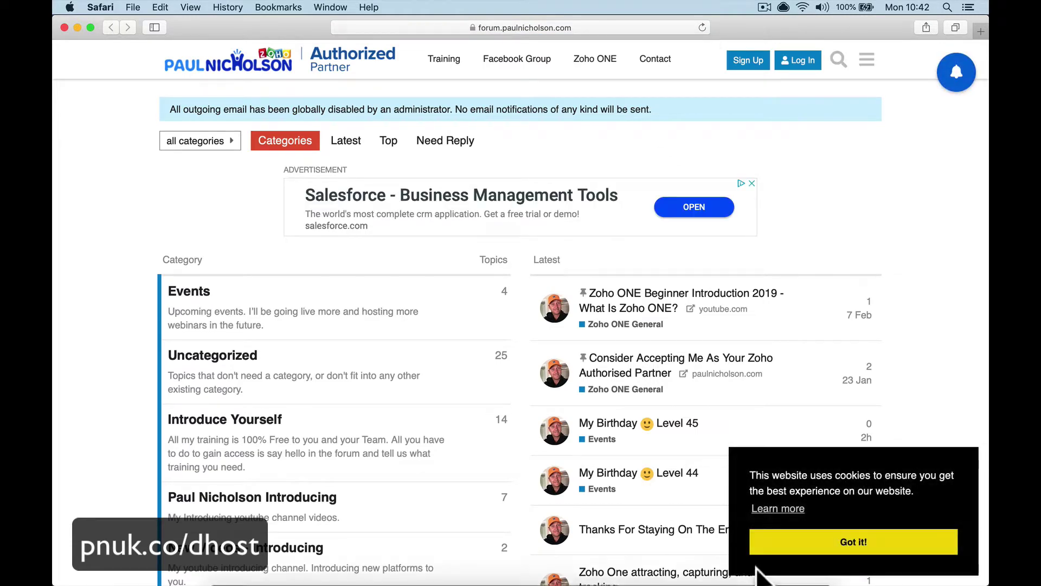
Accept the forum's cookie notice and switch to Chrome to check the saved hostname configuration.
{"action": "left_click", "coordinate": [792, 547]}
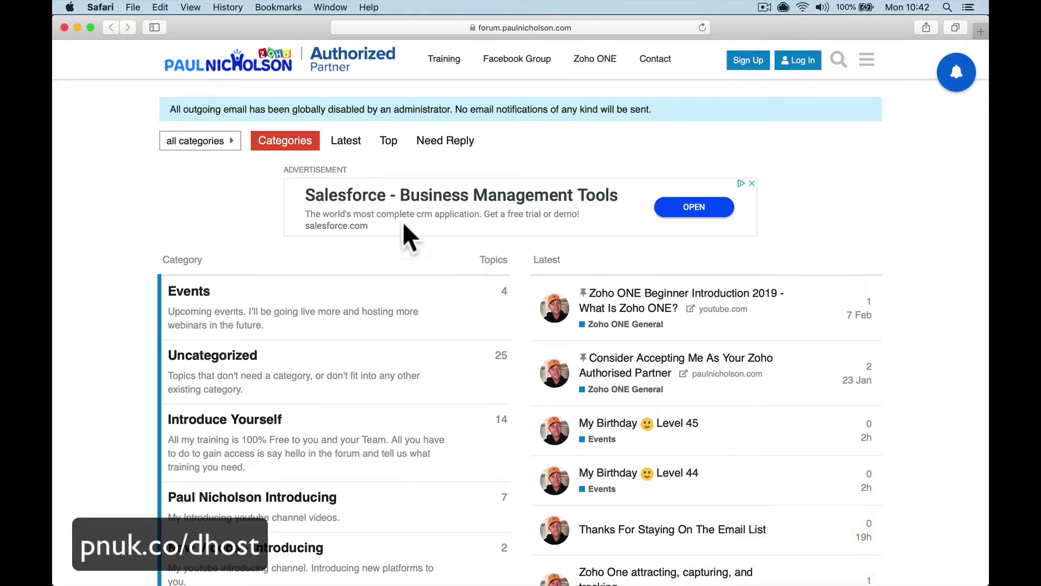
{"action": "mouse_move", "coordinate": [377, 578]}
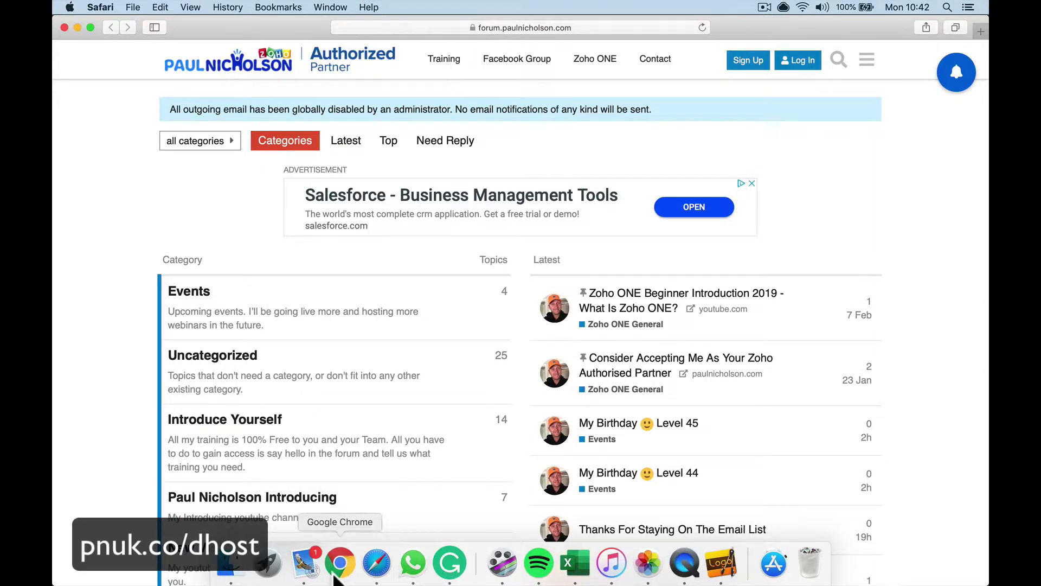
{"action": "left_click", "coordinate": [528, 28]}
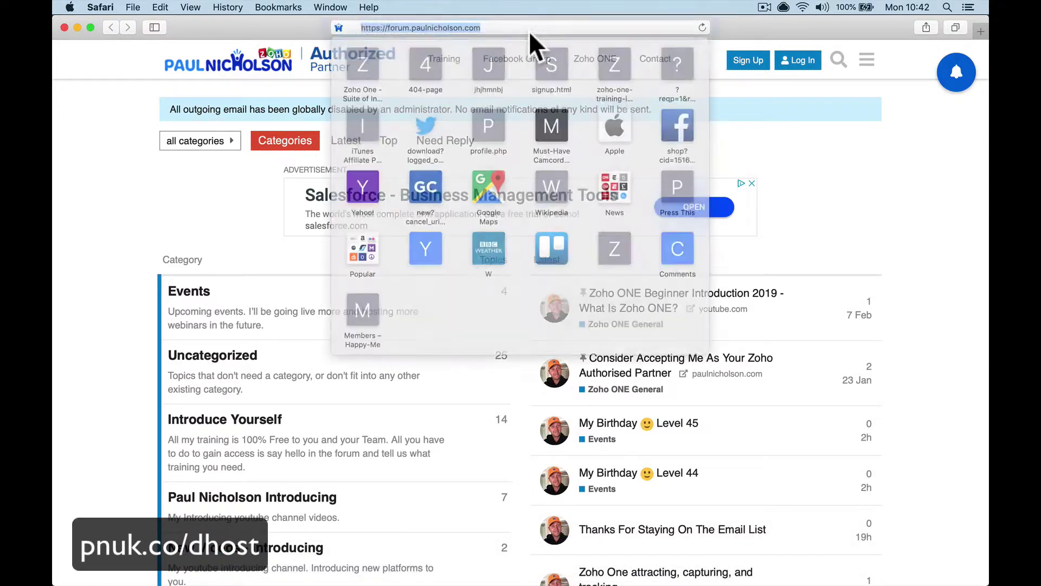
{"action": "left_click", "coordinate": [233, 202]}
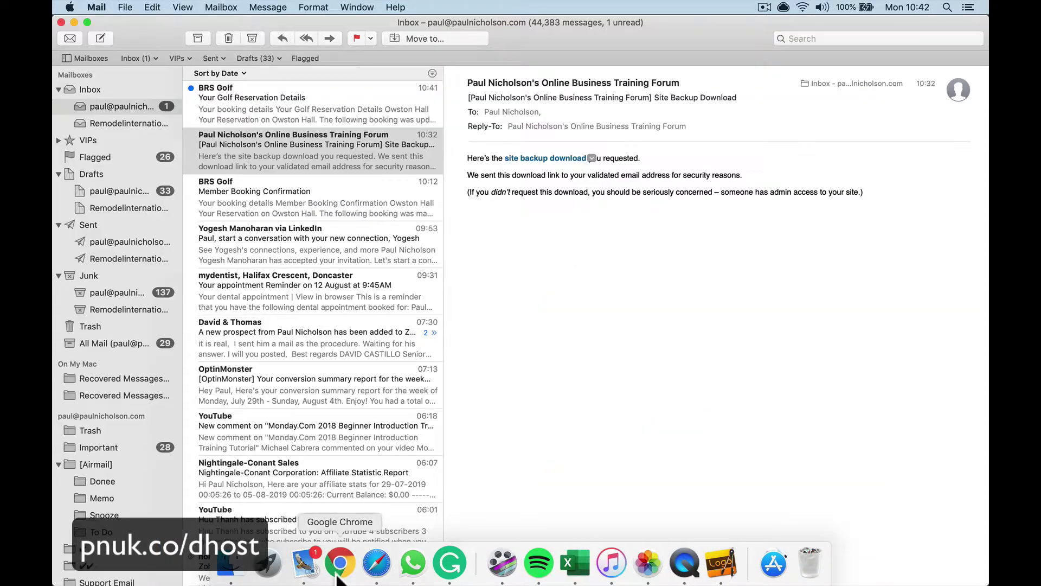
{"action": "left_click", "coordinate": [342, 570]}
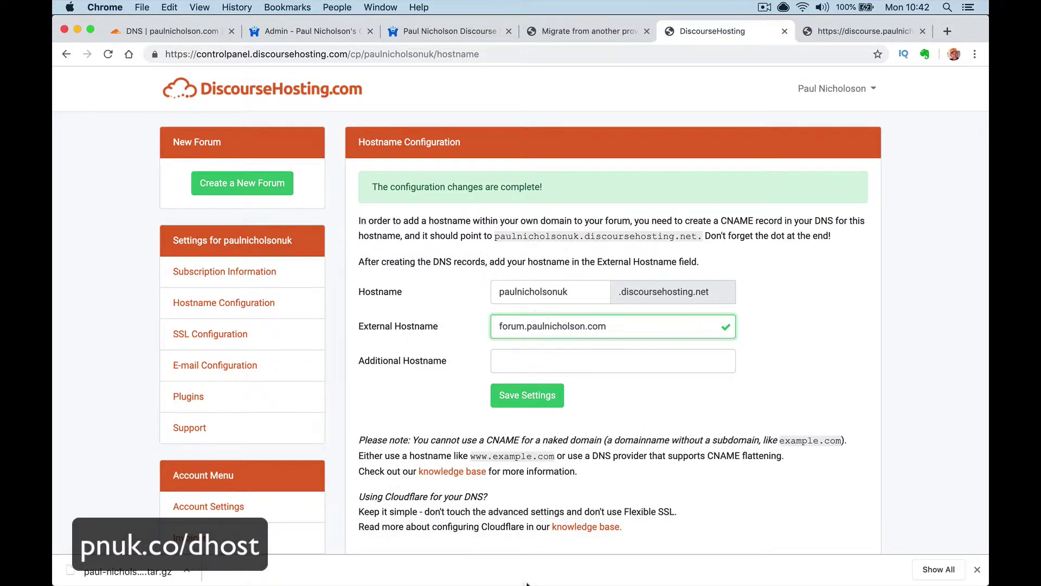
{"action": "mouse_move", "coordinate": [541, 578]}
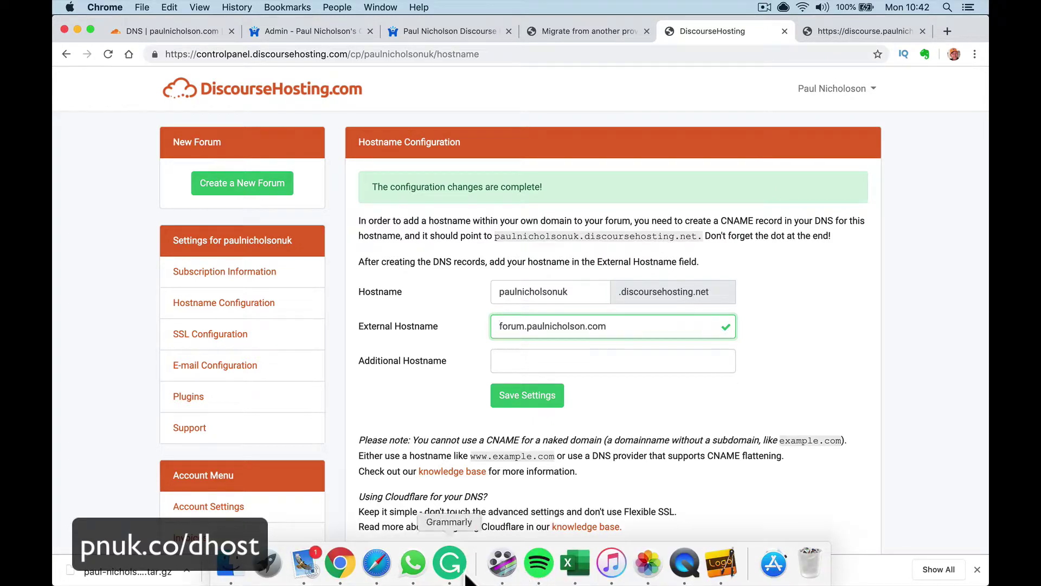
Switch to Safari and load the forum through its hosted discoursehosting.net hostname to check the redirection.
{"action": "left_click", "coordinate": [376, 564]}
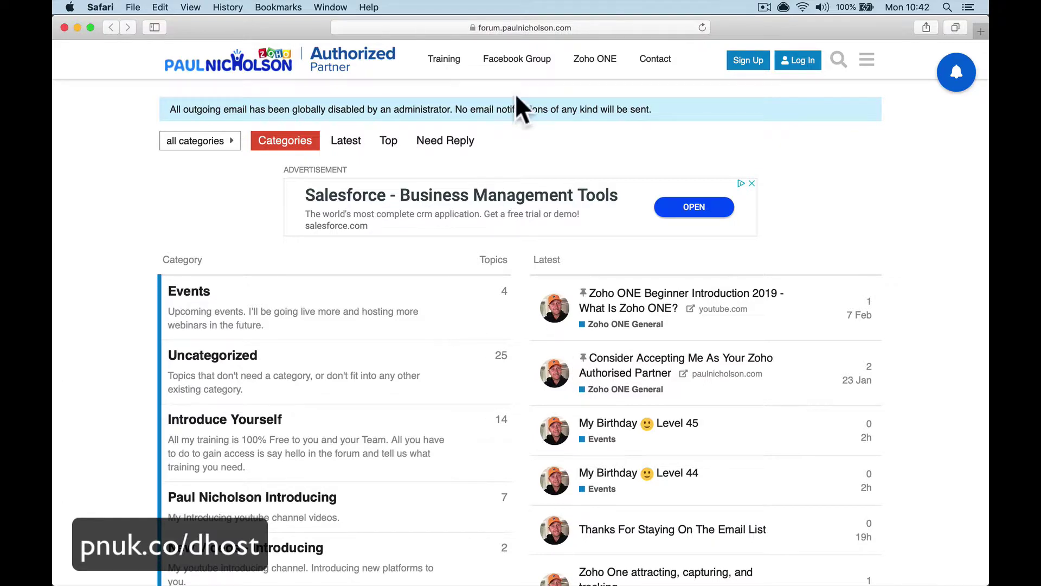
{"action": "left_click", "coordinate": [568, 25]}
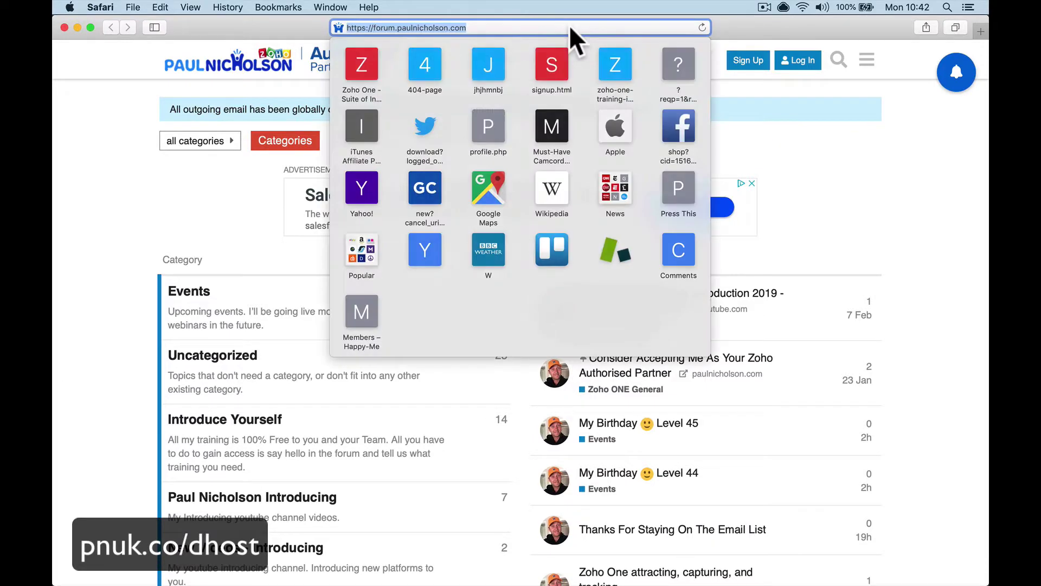
{"action": "triple_click", "coordinate": [426, 28]}
{"action": "key", "text": "super+v"}
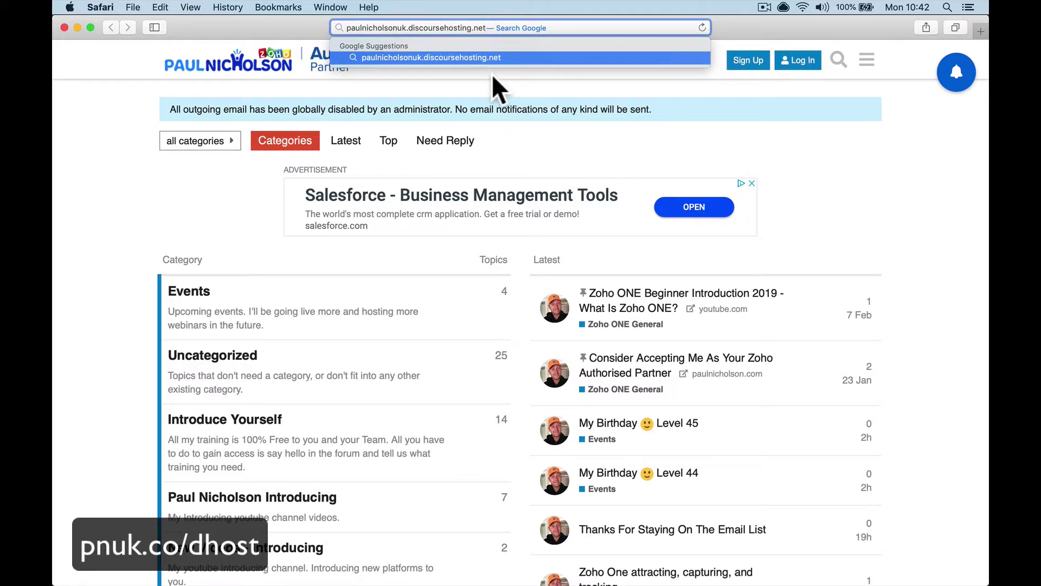
{"action": "key", "text": "Return"}
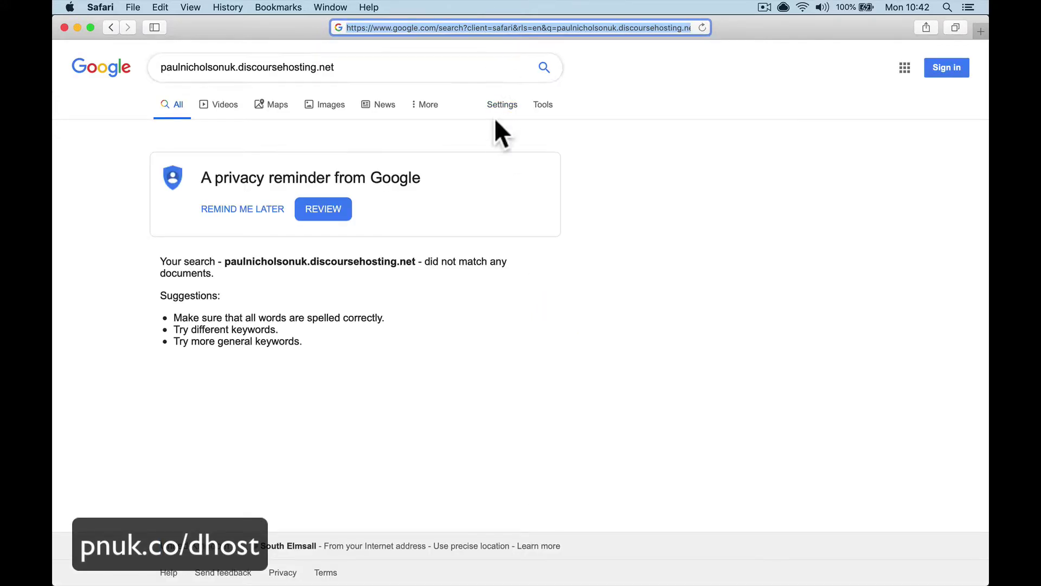
{"action": "left_click", "coordinate": [464, 30]}
{"action": "key", "text": "super+v"}
{"action": "key", "text": "Return"}
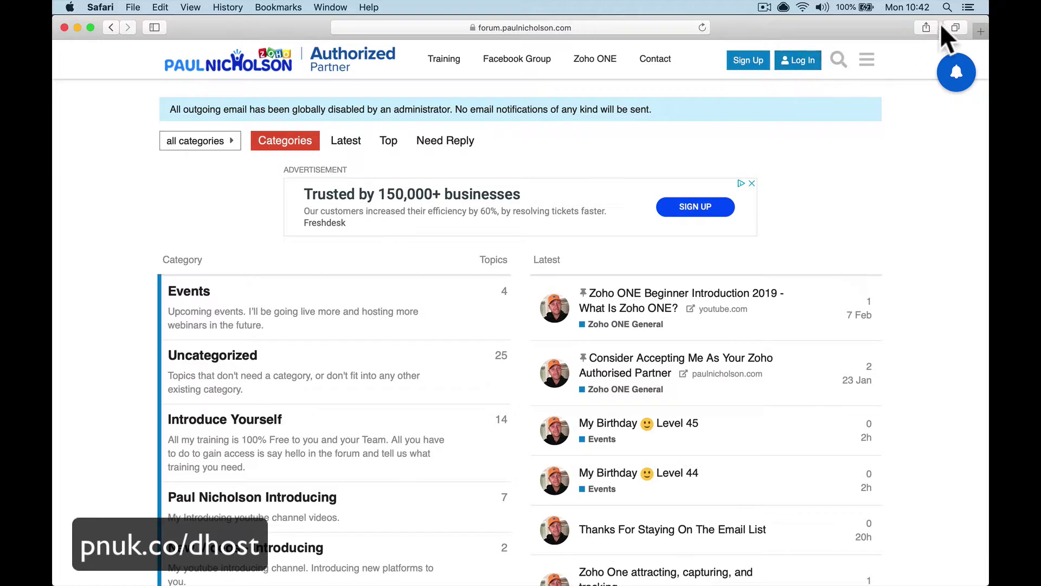
Open the dnschecker.org site in a new Safari tab.
{"action": "left_click", "coordinate": [973, 30]}
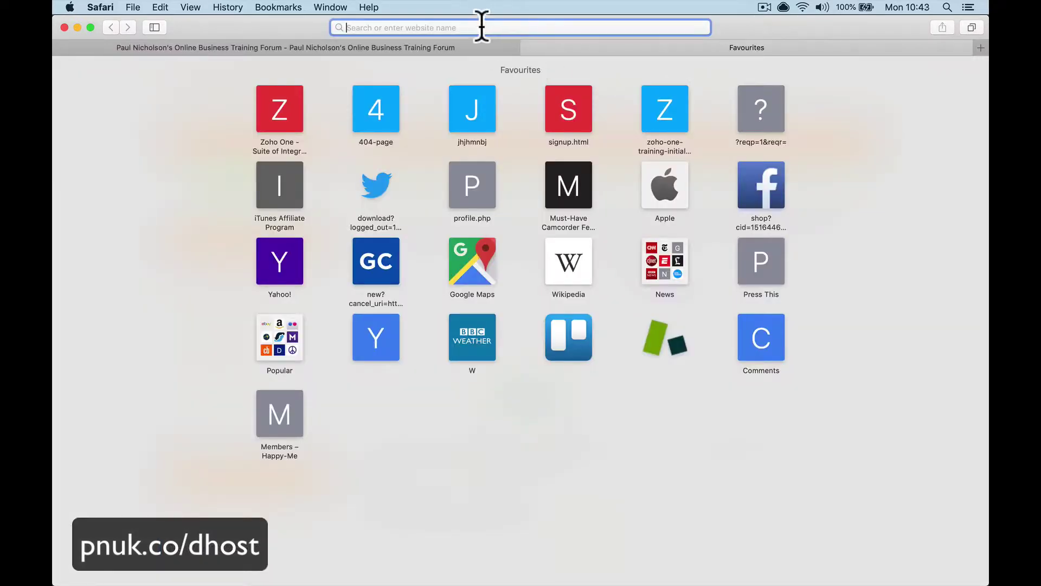
{"action": "type", "text": "dnsc"}
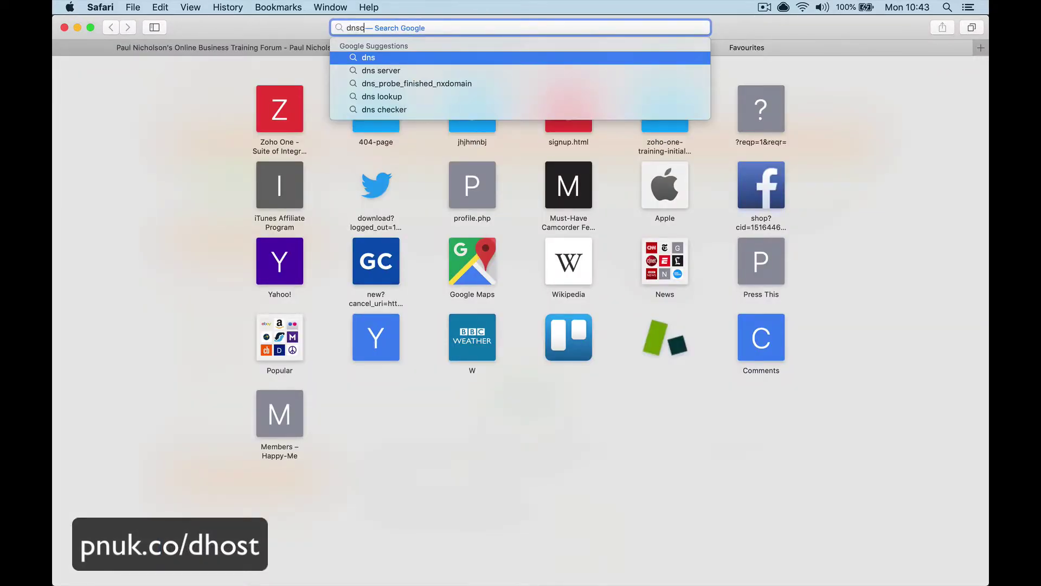
{"action": "type", "text": "hec"}
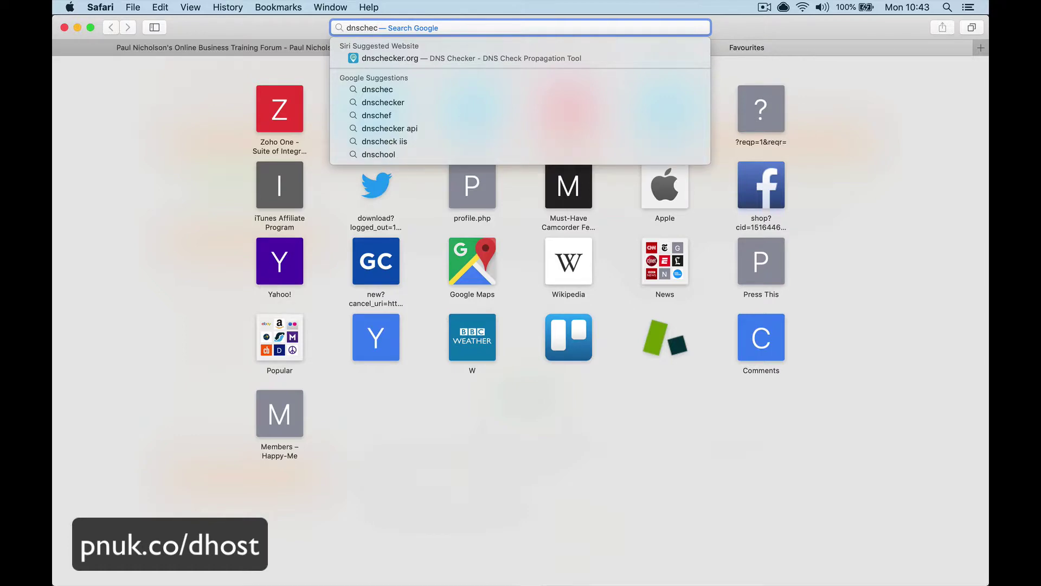
{"action": "key", "text": "Down"}
{"action": "key", "text": "Return"}
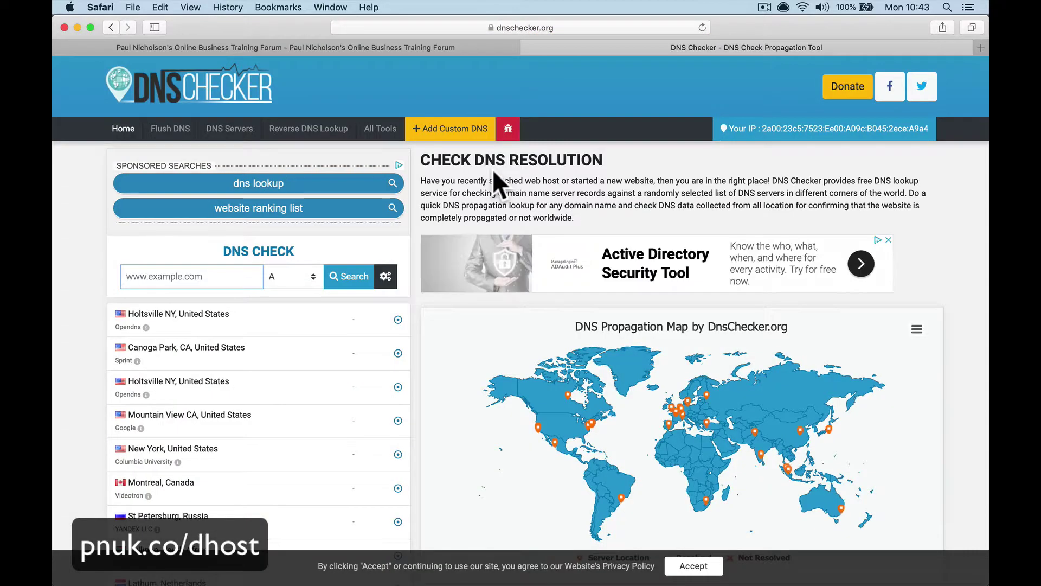
Look up the forum subdomain's CNAME record and examine the hostname returned by the servers in each location.
{"action": "left_click", "coordinate": [177, 276]}
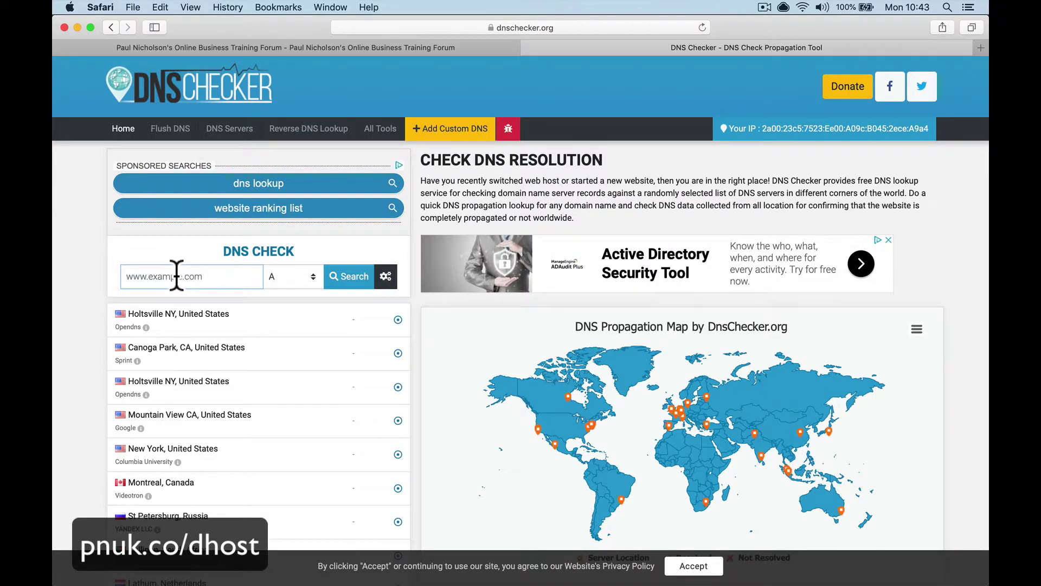
{"action": "type", "text": "forum.paulnicho"}
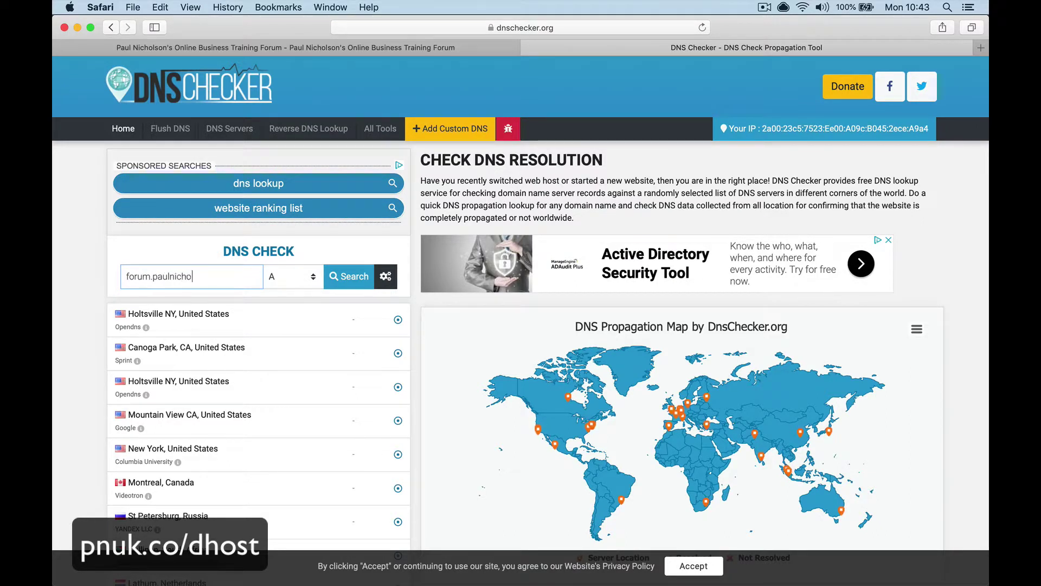
{"action": "type", "text": "lson.com"}
{"action": "left_click", "coordinate": [297, 278]}
{"action": "left_click", "coordinate": [295, 300]}
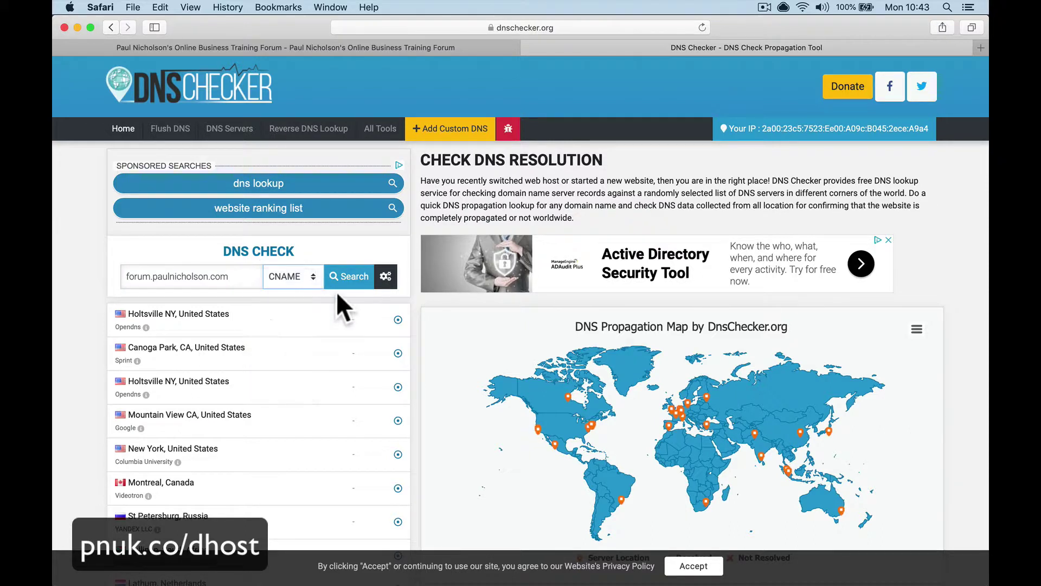
{"action": "left_click", "coordinate": [350, 280]}
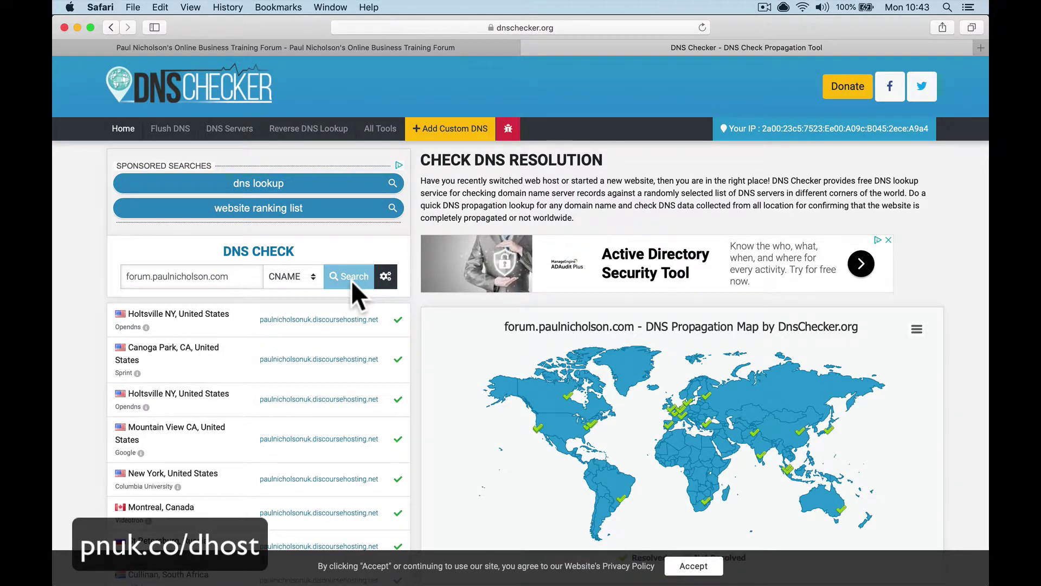
{"action": "scroll", "coordinate": [285, 463], "scroll_direction": "down", "scroll_amount": 3}
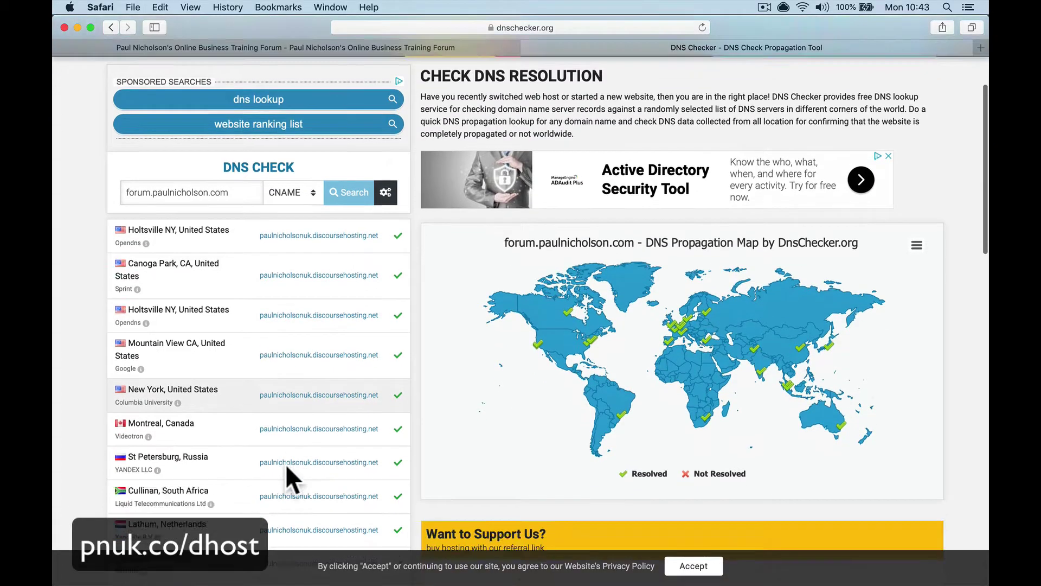
{"action": "scroll", "coordinate": [285, 464], "scroll_direction": "down", "scroll_amount": 6}
{"action": "scroll", "coordinate": [286, 464], "scroll_direction": "up", "scroll_amount": 10}
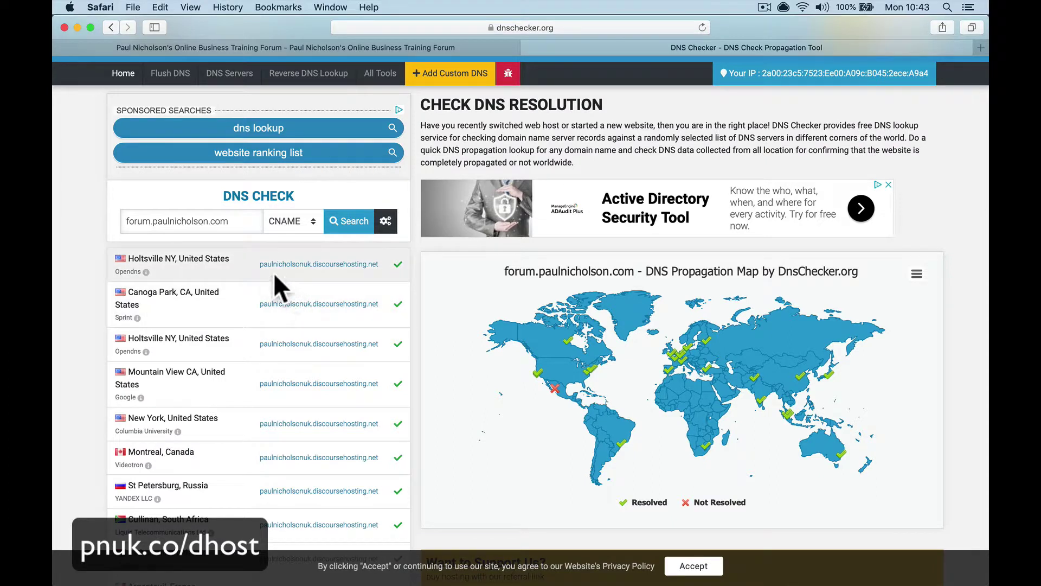
{"action": "left_click_drag", "start_coordinate": [259, 265], "coordinate": [373, 266]}
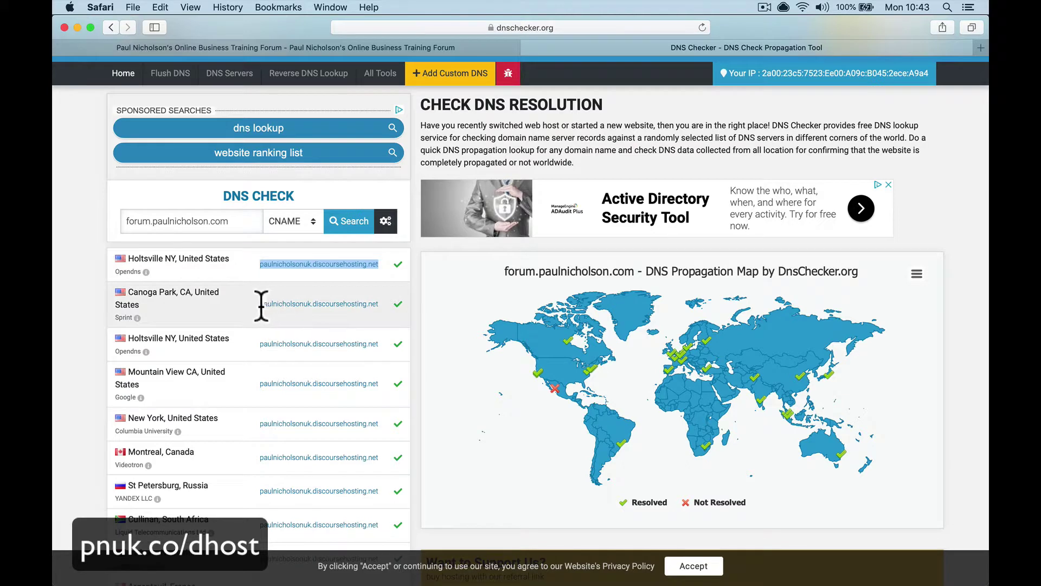
{"action": "left_click_drag", "start_coordinate": [261, 304], "coordinate": [380, 303]}
{"action": "key", "text": "super+c"}
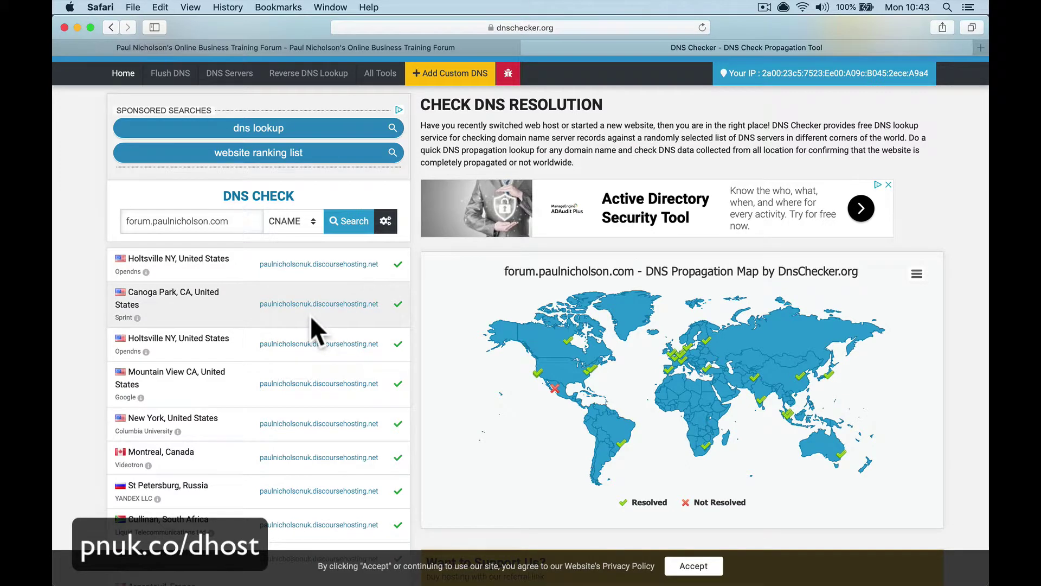
Compare the hostname settings and the old forum's backups page in Chrome with the DNS results and forum in Safari.
{"action": "mouse_move", "coordinate": [379, 576]}
{"action": "left_click", "coordinate": [340, 564]}
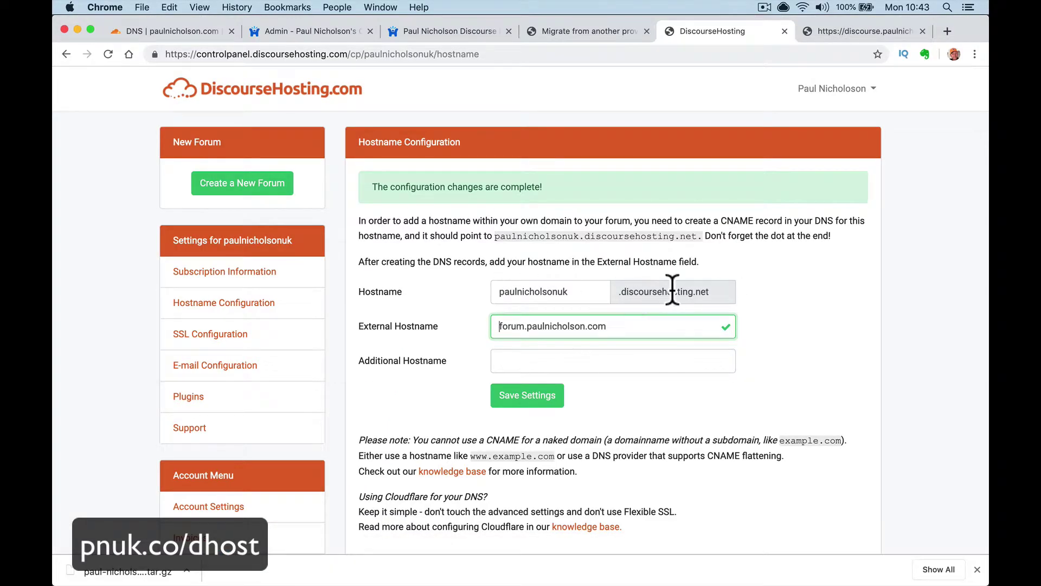
{"action": "left_click", "coordinate": [356, 37]}
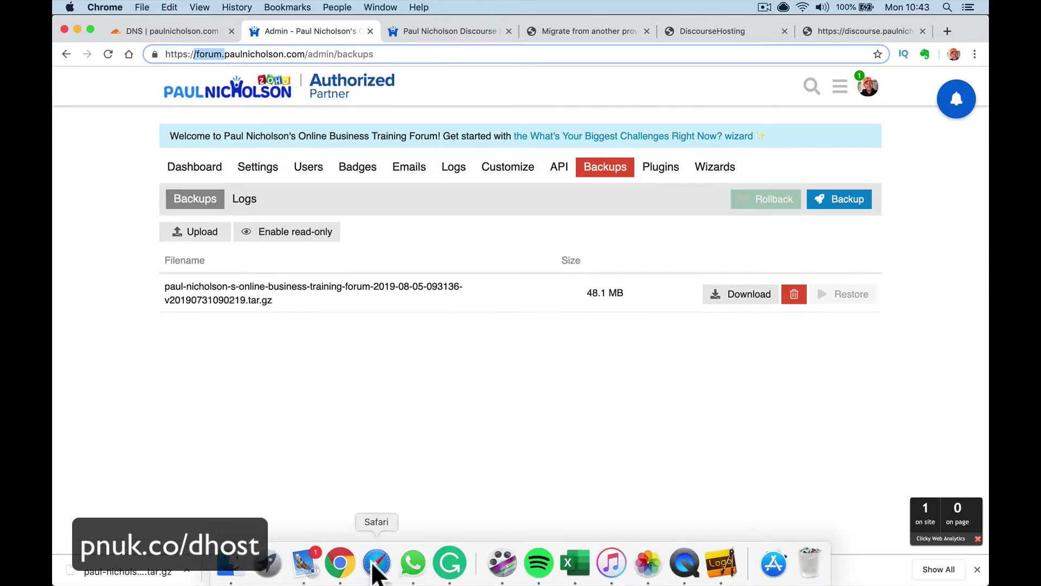
{"action": "left_click", "coordinate": [376, 564]}
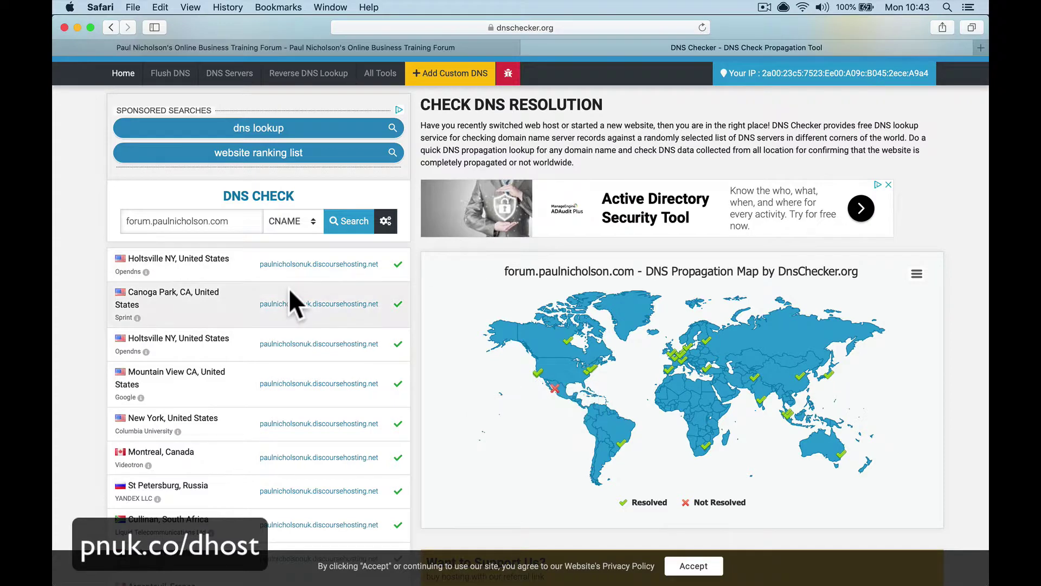
{"action": "left_click", "coordinate": [281, 47]}
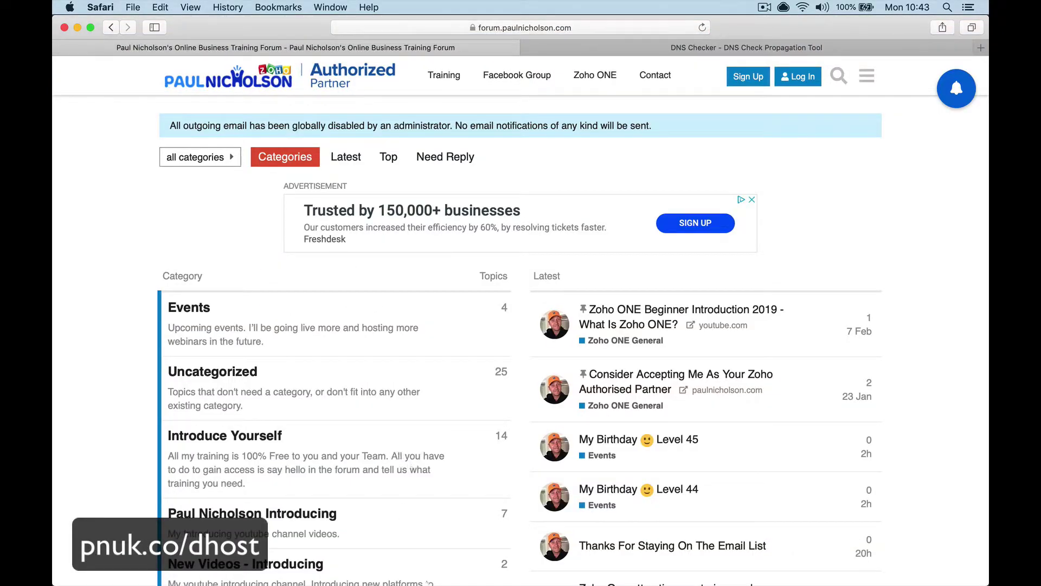
Switch to Chrome and delete the discourse CNAME record from the domain's Cloudflare DNS records.
{"action": "left_click", "coordinate": [340, 562]}
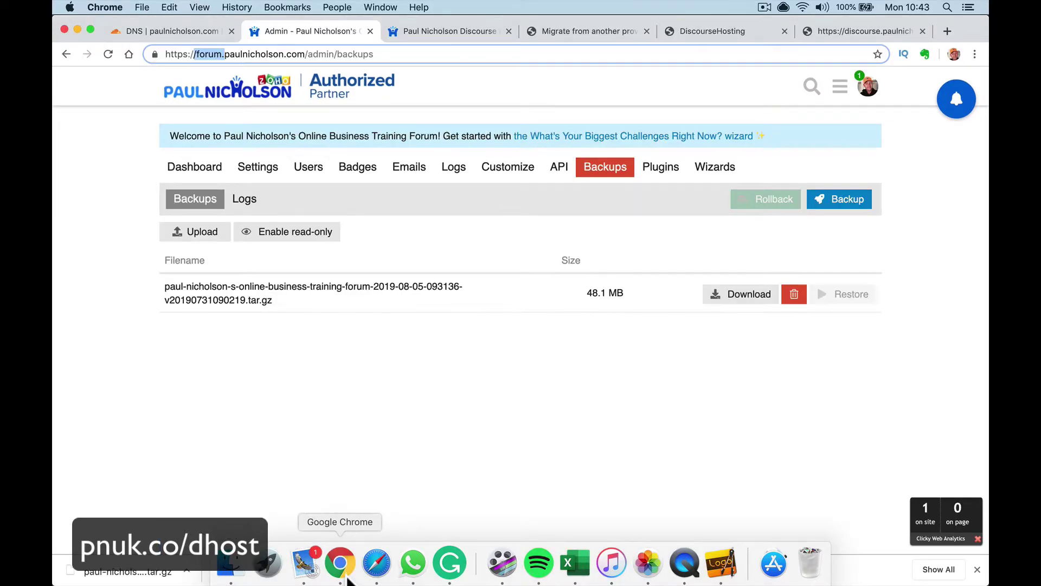
{"action": "left_click", "coordinate": [190, 32]}
{"action": "scroll", "coordinate": [442, 205], "scroll_direction": "up", "scroll_amount": 5}
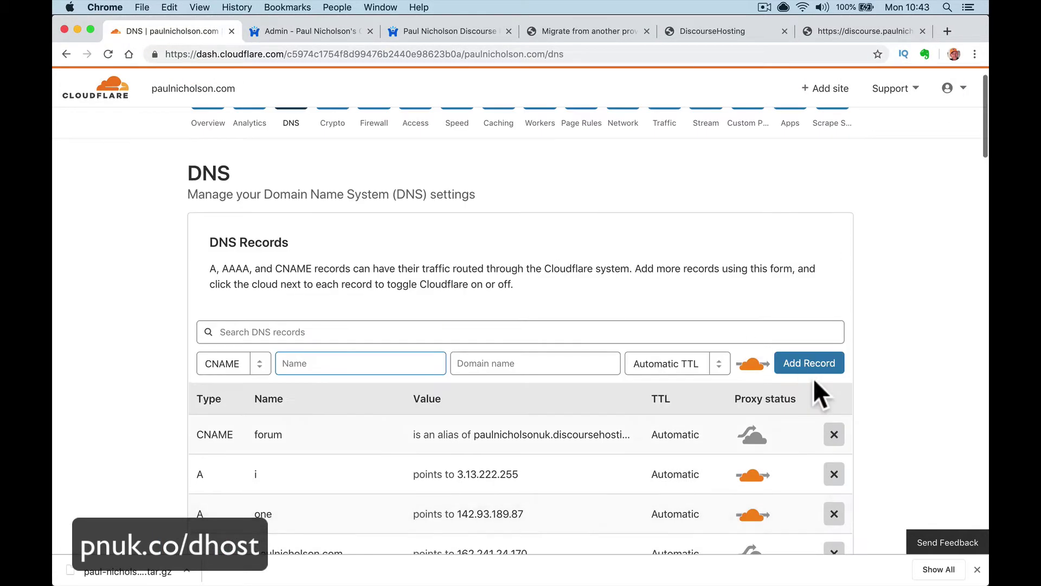
{"action": "scroll", "coordinate": [812, 378], "scroll_direction": "down", "scroll_amount": 6}
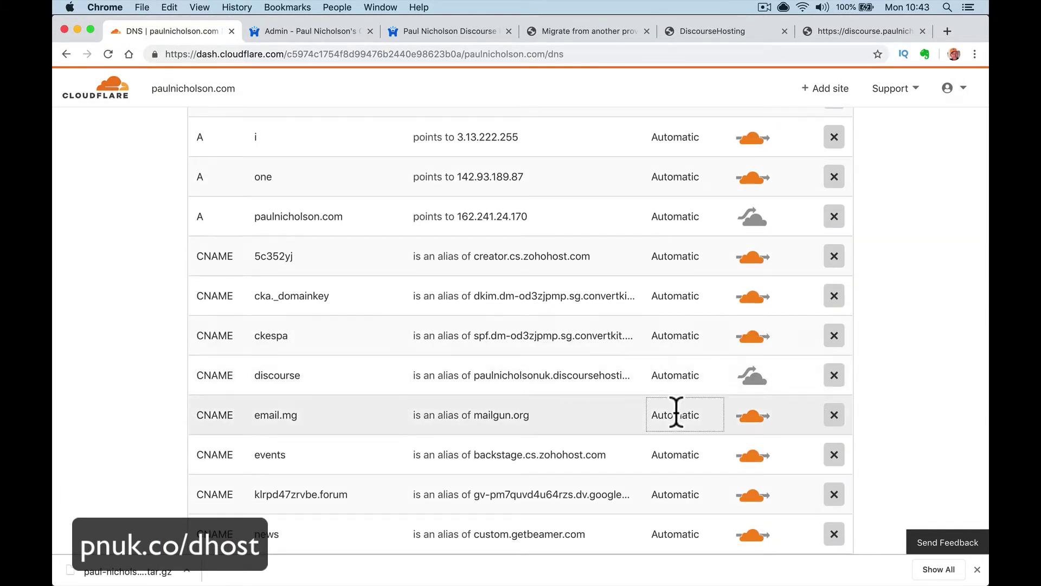
{"action": "left_click", "coordinate": [833, 377]}
{"action": "left_click", "coordinate": [578, 352]}
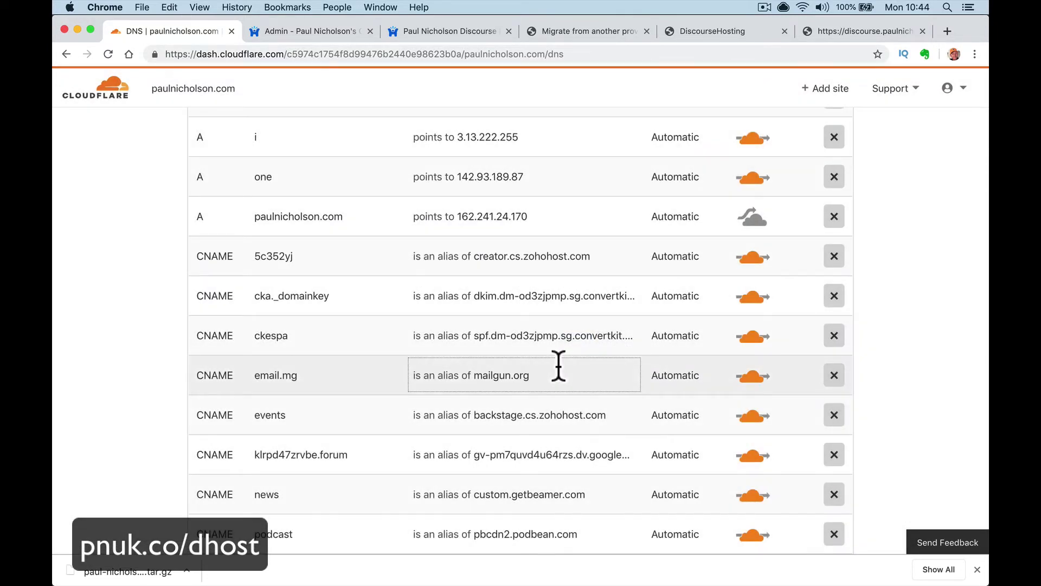
Delete the forum CNAME record from the Cloudflare DNS records and confirm the deletion.
{"action": "scroll", "coordinate": [577, 365], "scroll_direction": "down", "scroll_amount": 3}
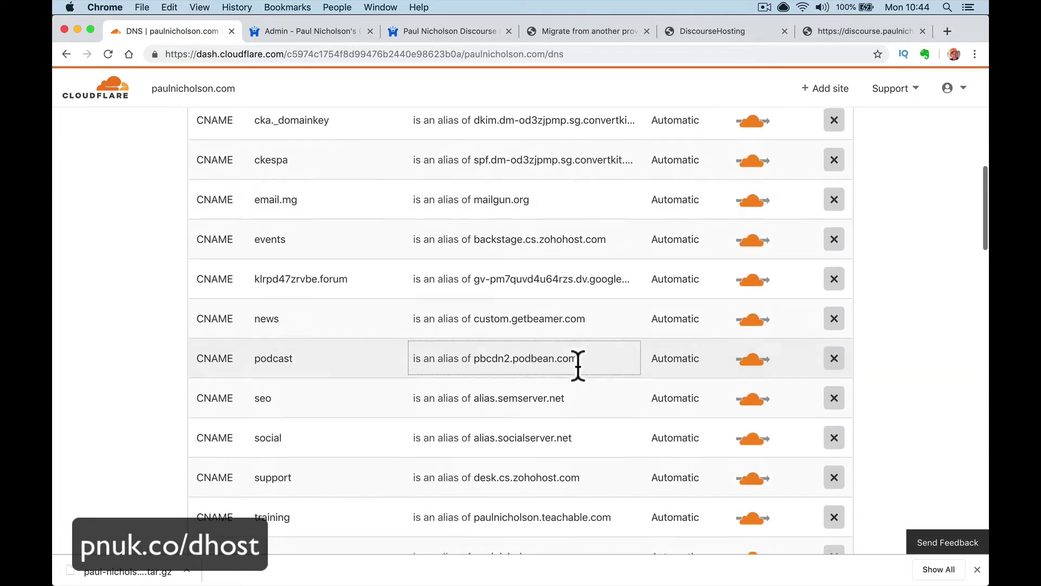
{"action": "scroll", "coordinate": [577, 365], "scroll_direction": "down", "scroll_amount": 1}
{"action": "scroll", "coordinate": [577, 365], "scroll_direction": "up", "scroll_amount": 7}
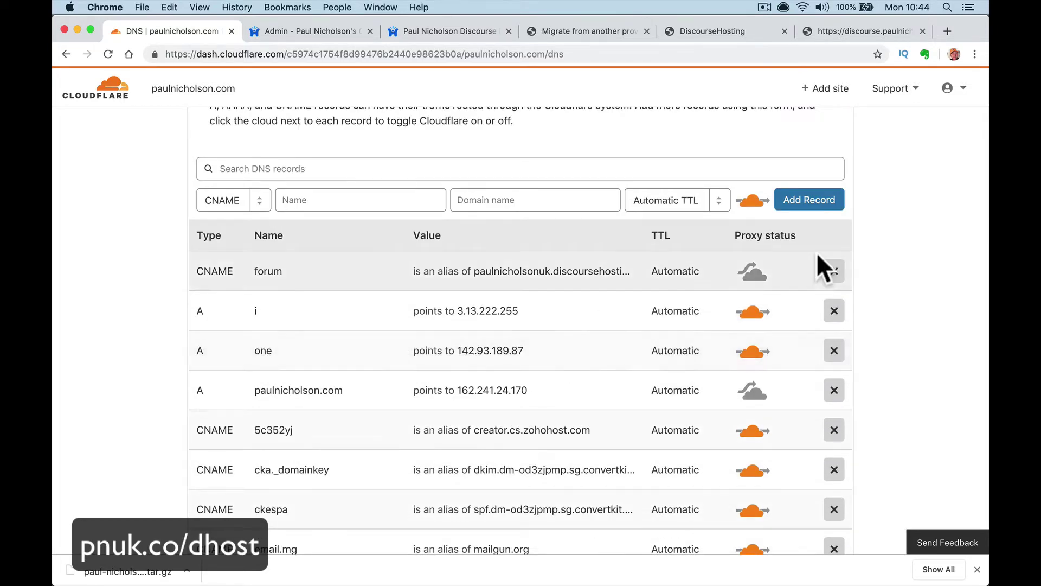
{"action": "left_click", "coordinate": [834, 271]}
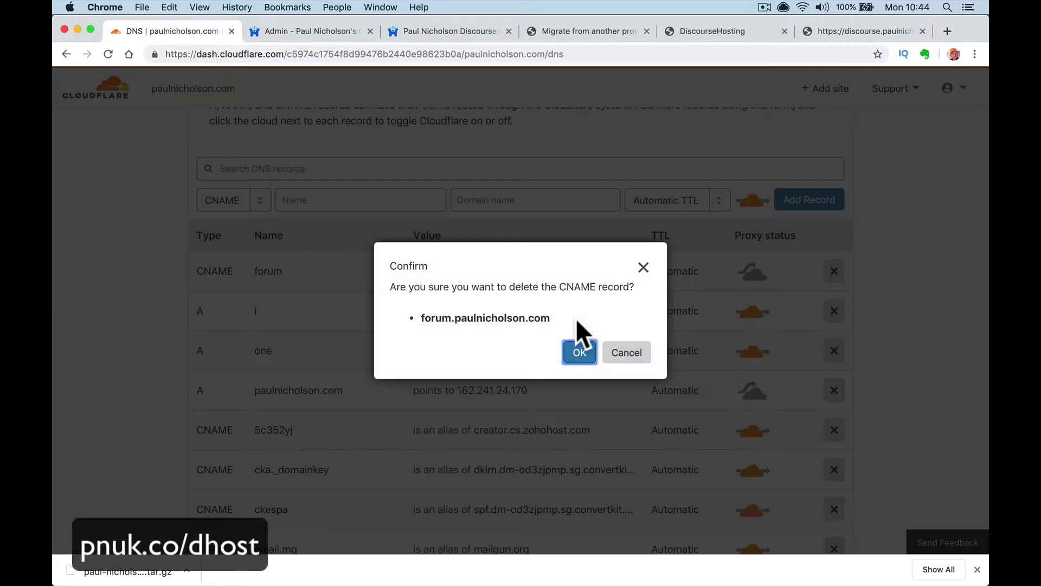
{"action": "left_click", "coordinate": [583, 353]}
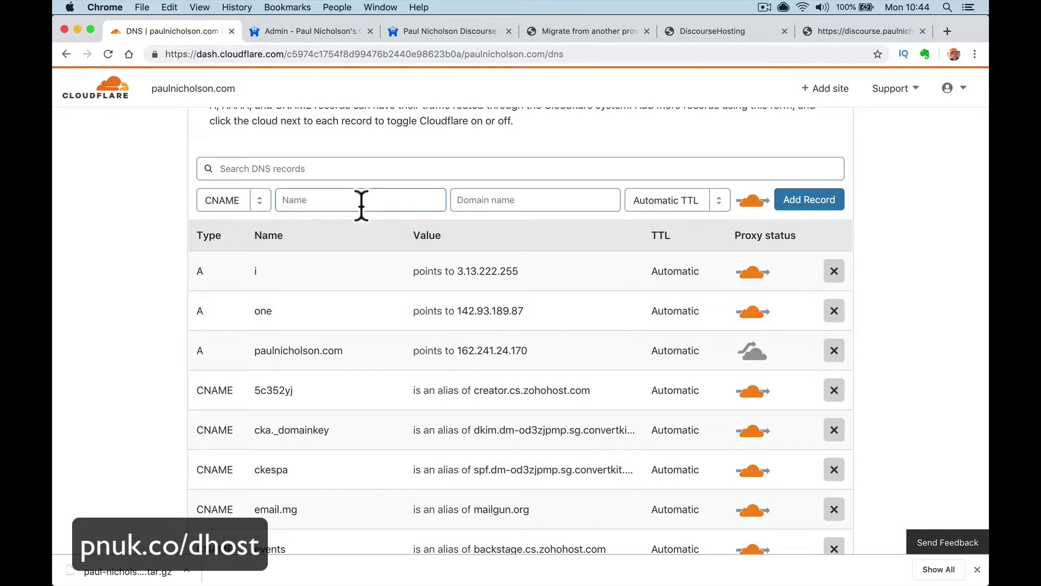
Add a CNAME record named forum pointing to the account's discoursehosting.net hostname without the "uk" suffix, with Automatic TTL and Cloudflare proxying off.
{"action": "key", "text": "super+v"}
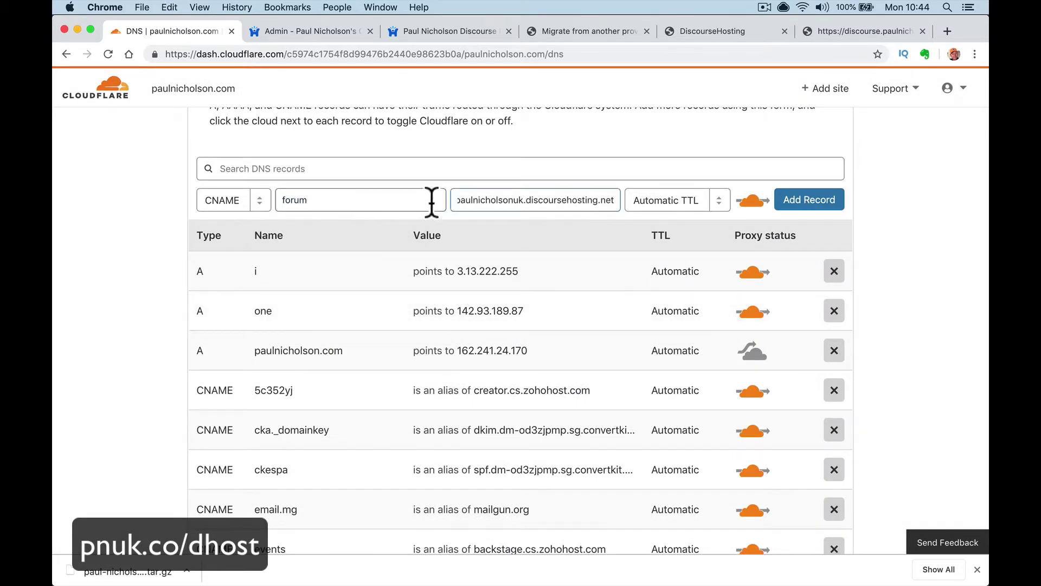
{"action": "left_click", "coordinate": [524, 200]}
{"action": "key", "text": "BackSpace"}
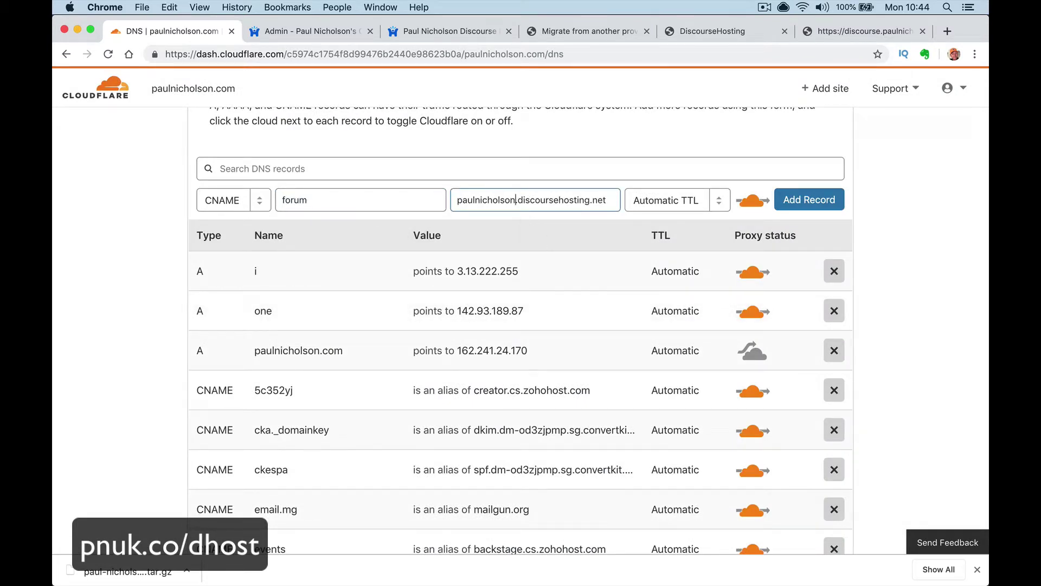
{"action": "left_click", "coordinate": [705, 200]}
{"action": "left_click", "coordinate": [702, 225]}
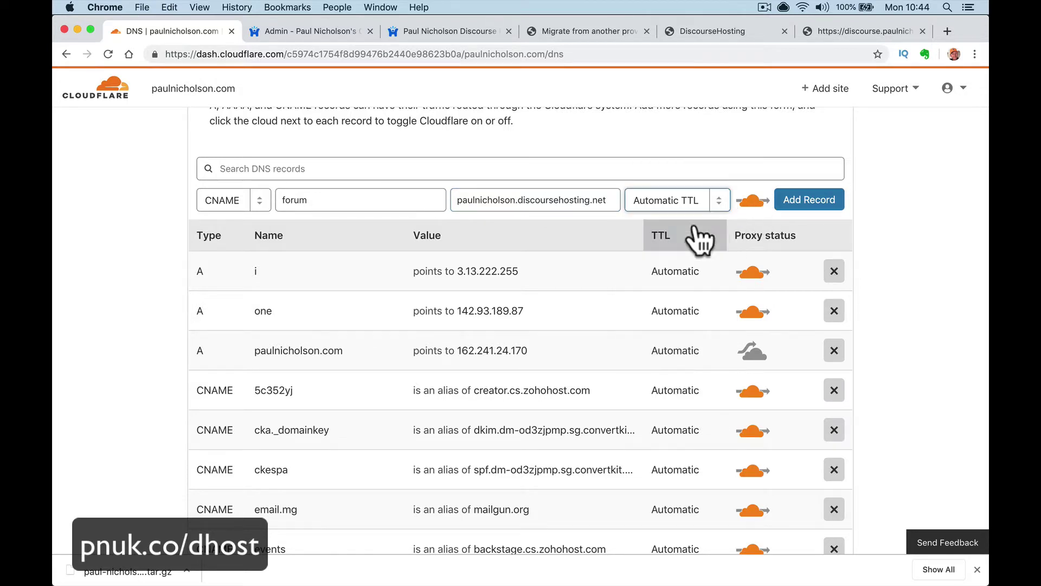
{"action": "left_click", "coordinate": [751, 202]}
{"action": "left_click", "coordinate": [814, 200]}
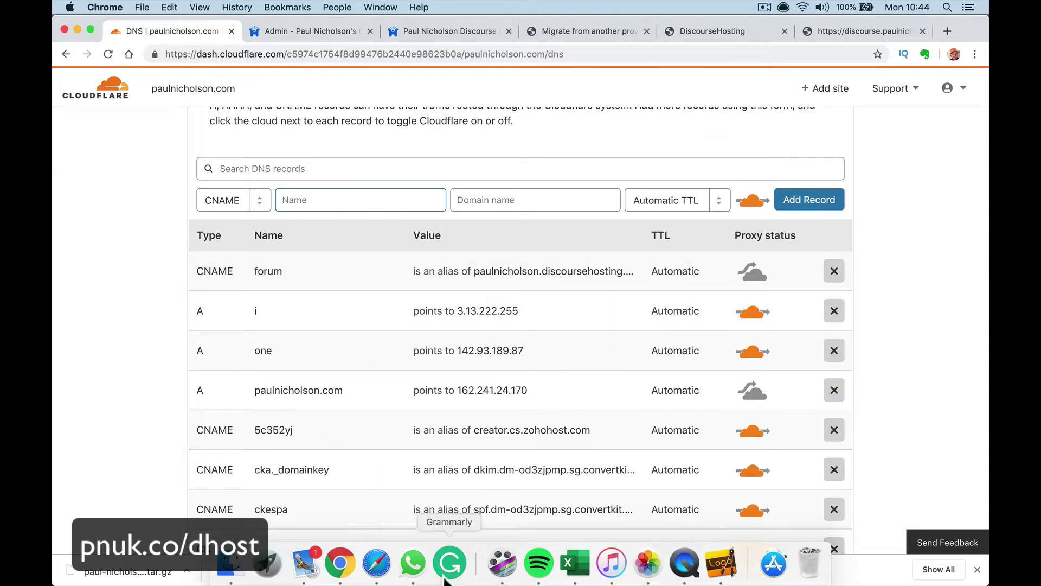
Switch to Safari, reload the forum and check the forum subdomain's CNAME propagation results.
{"action": "left_click", "coordinate": [376, 563]}
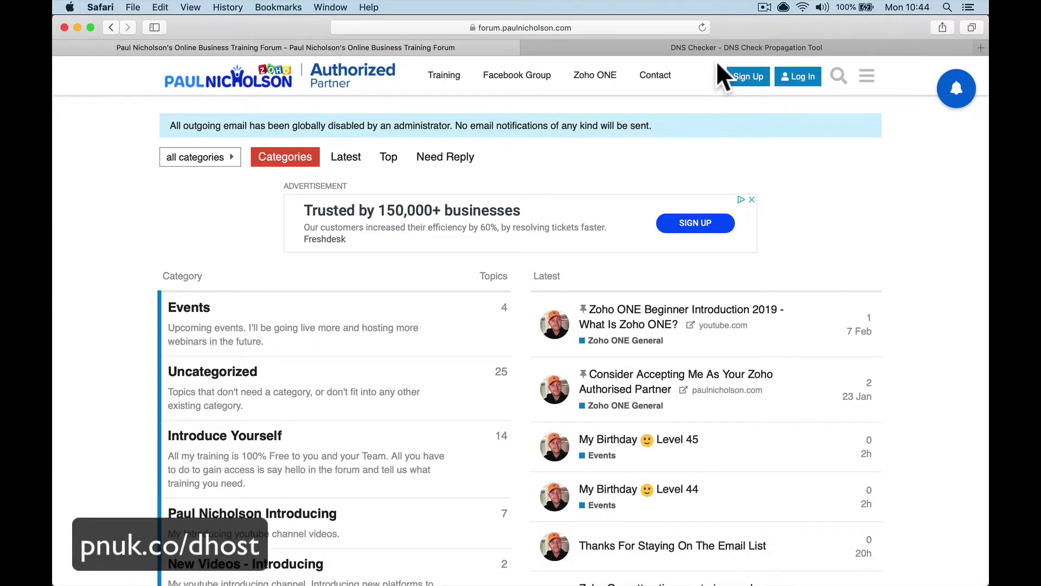
{"action": "left_click", "coordinate": [702, 27]}
{"action": "left_click", "coordinate": [659, 48]}
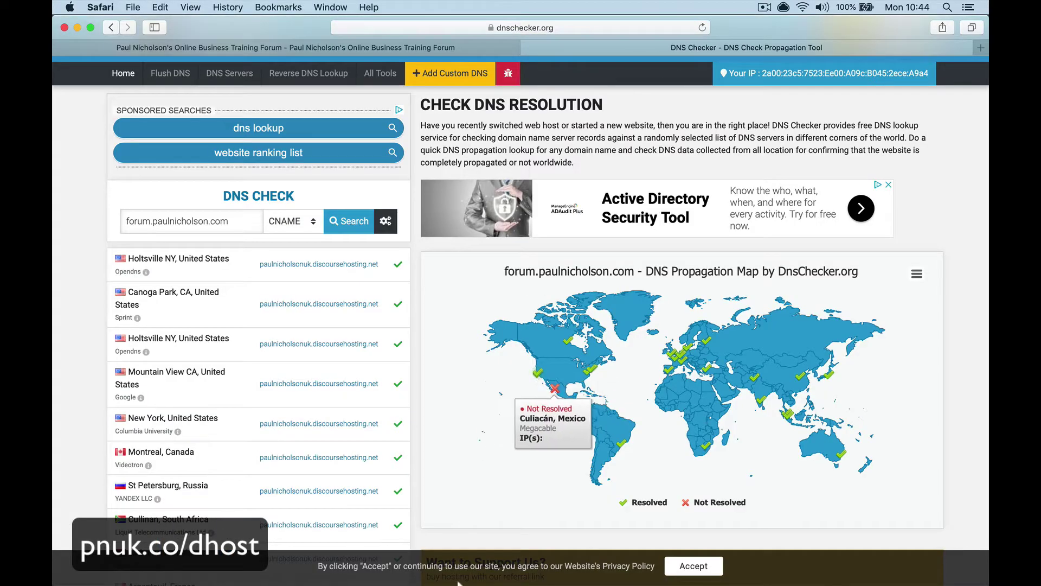
Switch to Chrome and open the GoDaddy website in place of the discourse subdomain page.
{"action": "left_click", "coordinate": [348, 564]}
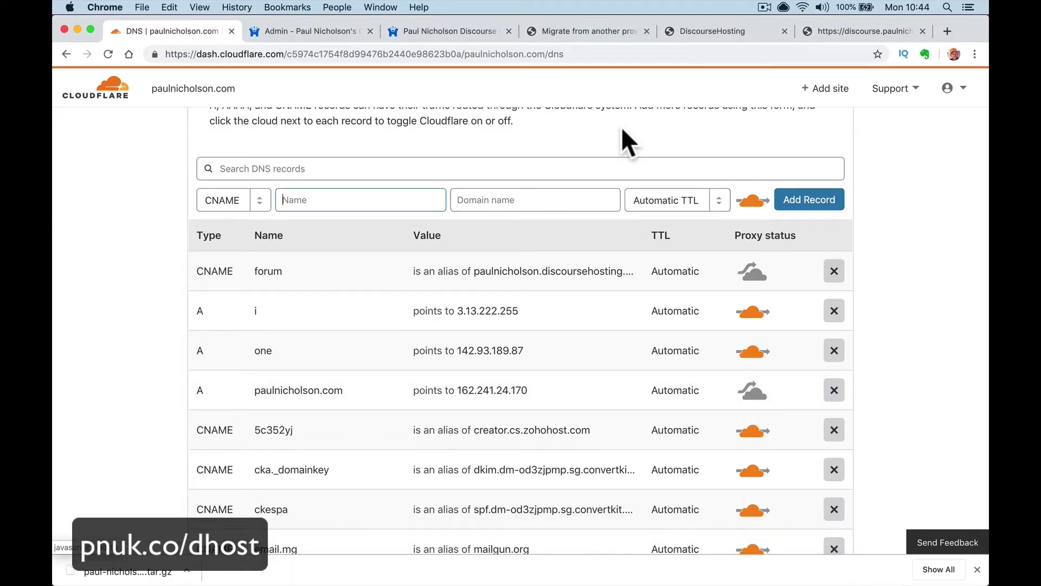
{"action": "scroll", "coordinate": [621, 126], "scroll_direction": "up", "scroll_amount": 5}
{"action": "left_click", "coordinate": [801, 36]}
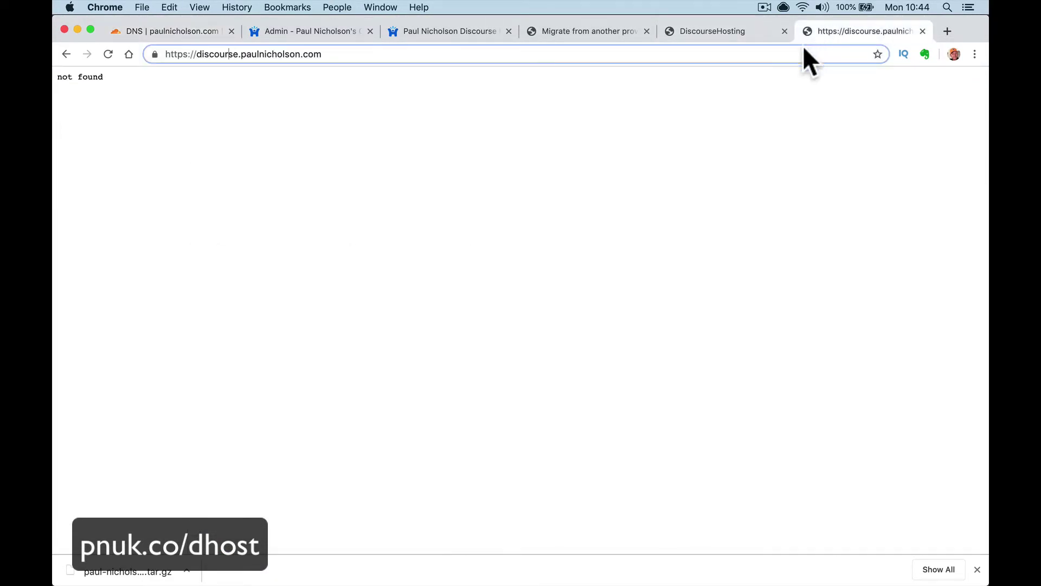
{"action": "left_click", "coordinate": [790, 54]}
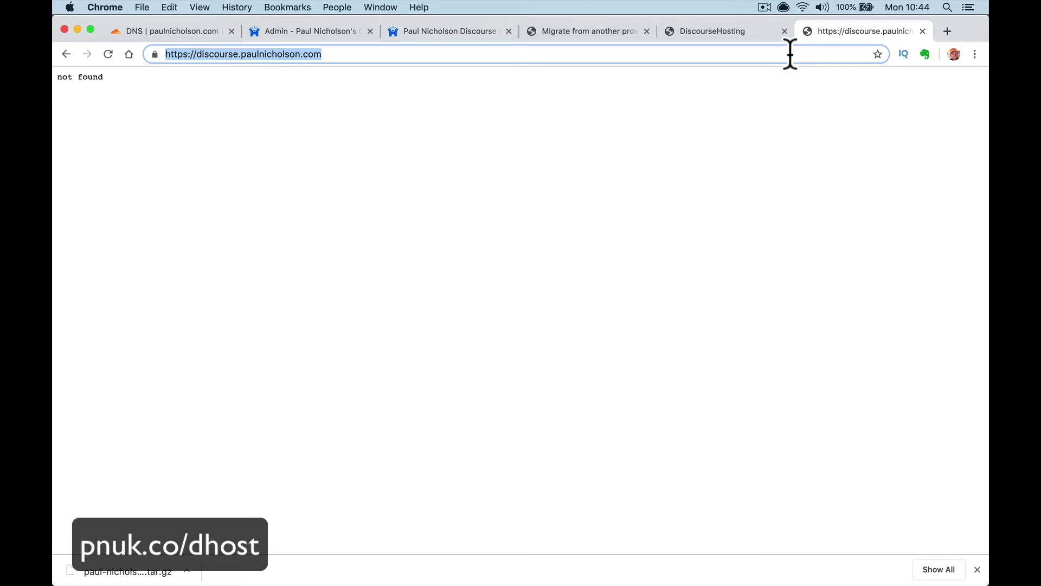
{"action": "type", "text": "gol"}
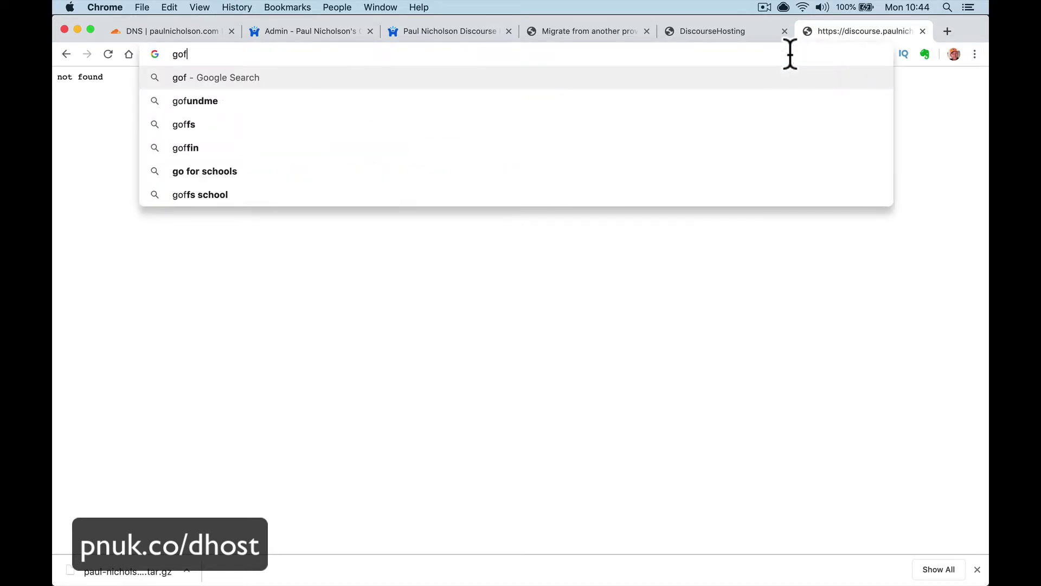
{"action": "key", "text": "BackSpace"}
{"action": "type", "text": "d"}
{"action": "key", "text": "Return"}
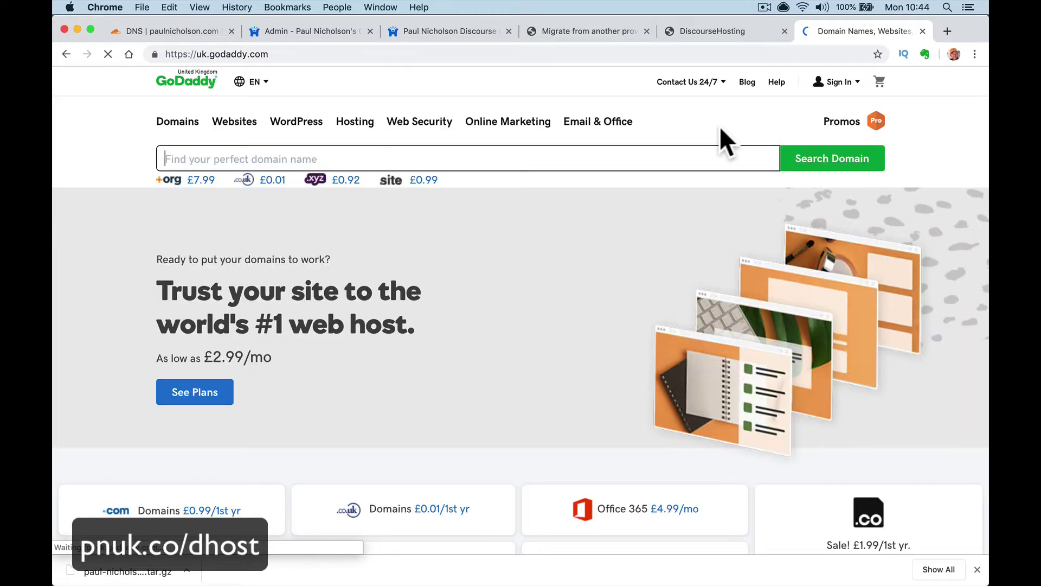
Sign in to the GoDaddy account and open its product list.
{"action": "left_click", "coordinate": [839, 81]}
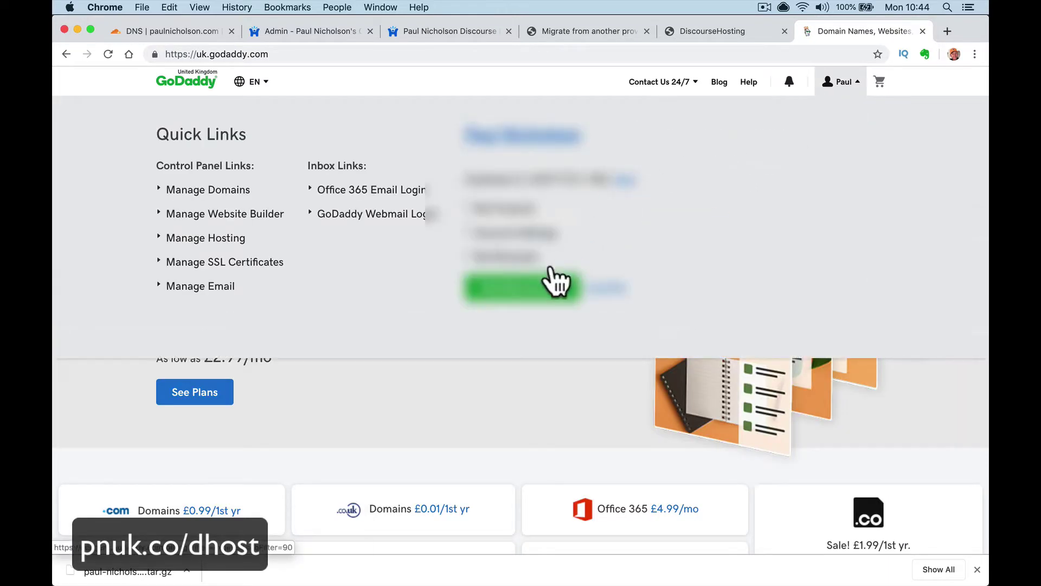
{"action": "left_click", "coordinate": [534, 287]}
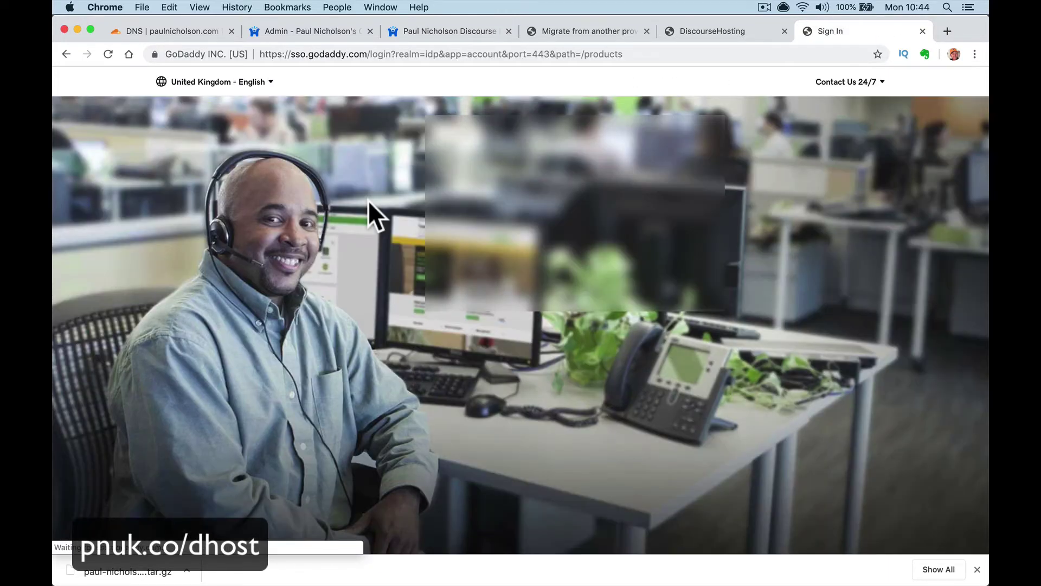
{"action": "left_click", "coordinate": [648, 359]}
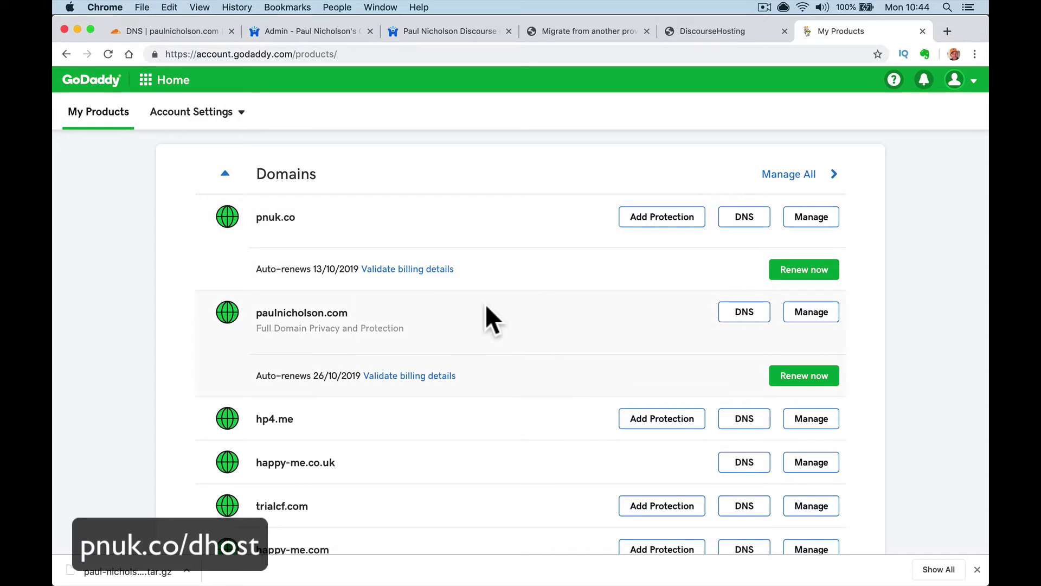
Look through the account's domains and expand the list to show all of them.
{"action": "scroll", "coordinate": [486, 305], "scroll_direction": "down", "scroll_amount": 4}
{"action": "scroll", "coordinate": [486, 303], "scroll_direction": "down", "scroll_amount": 3}
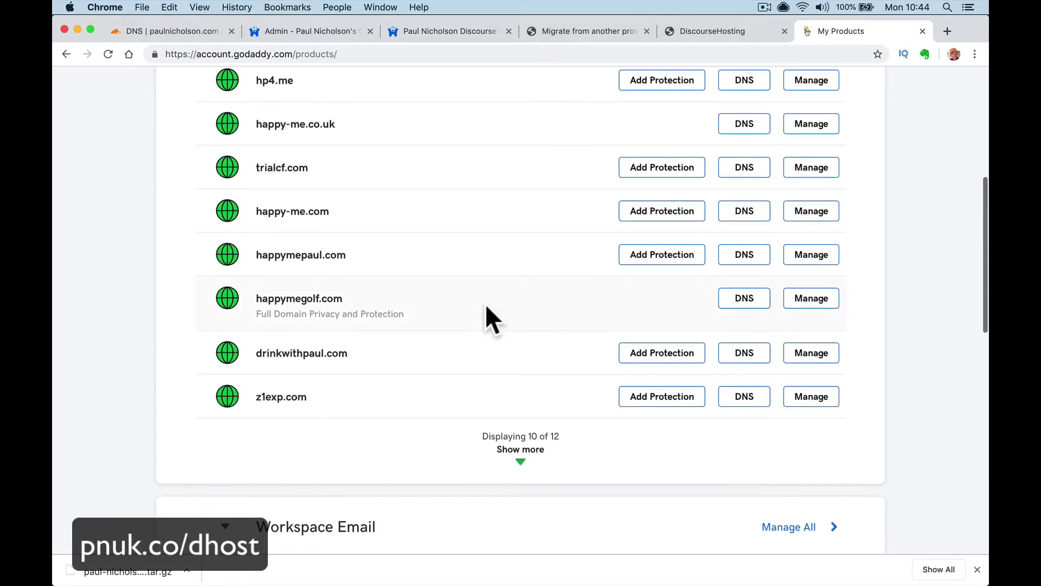
{"action": "scroll", "coordinate": [486, 304], "scroll_direction": "up", "scroll_amount": 1}
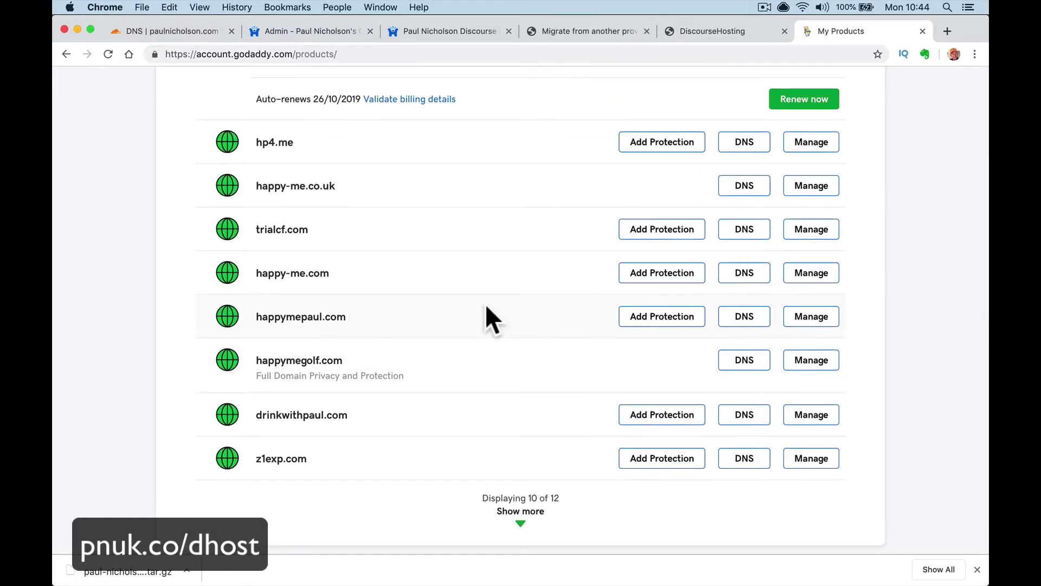
{"action": "scroll", "coordinate": [486, 305], "scroll_direction": "up", "scroll_amount": 1}
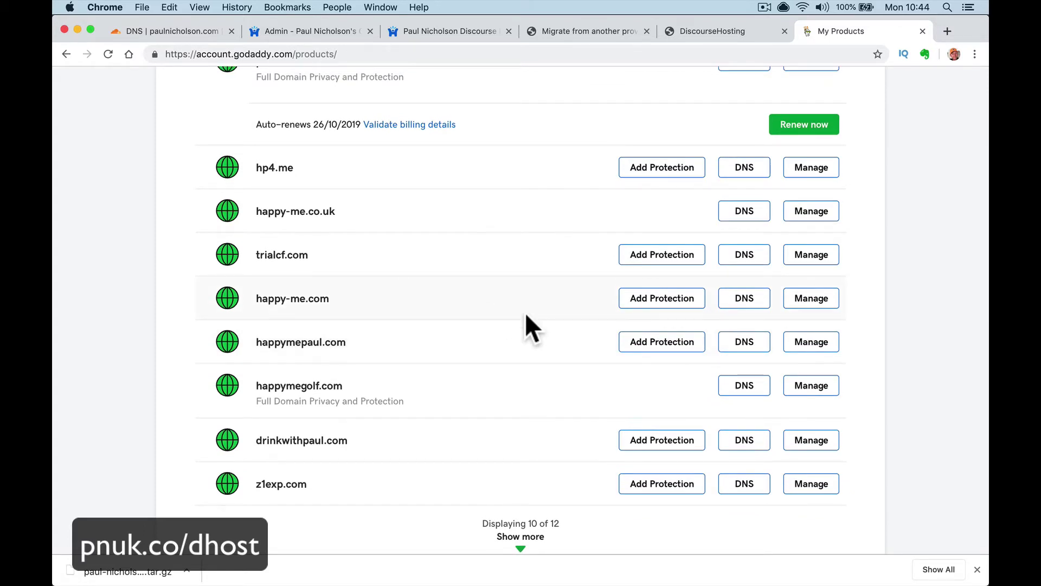
{"action": "scroll", "coordinate": [525, 313], "scroll_direction": "up", "scroll_amount": 5}
{"action": "scroll", "coordinate": [521, 325], "scroll_direction": "down", "scroll_amount": 10}
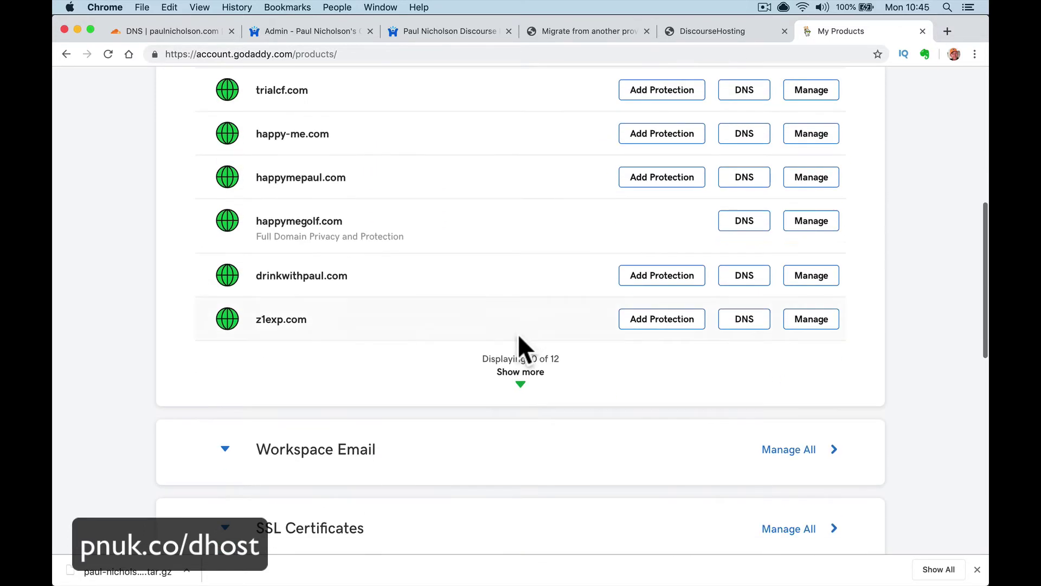
{"action": "left_click", "coordinate": [520, 374]}
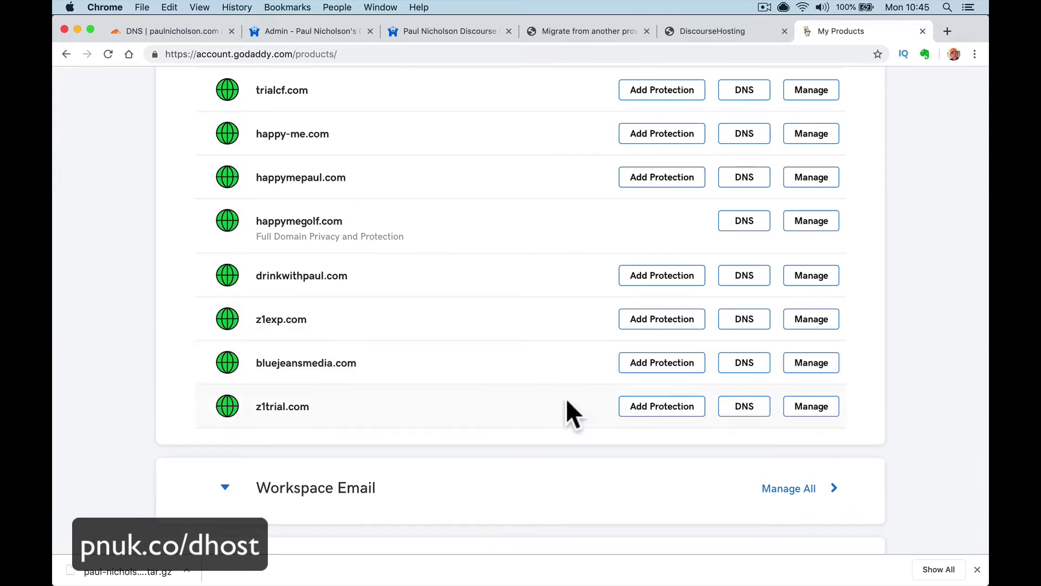
Open the DNS management page of z1trial.com and examine its records and nameservers.
{"action": "scroll", "coordinate": [542, 152], "scroll_direction": "up", "scroll_amount": 10}
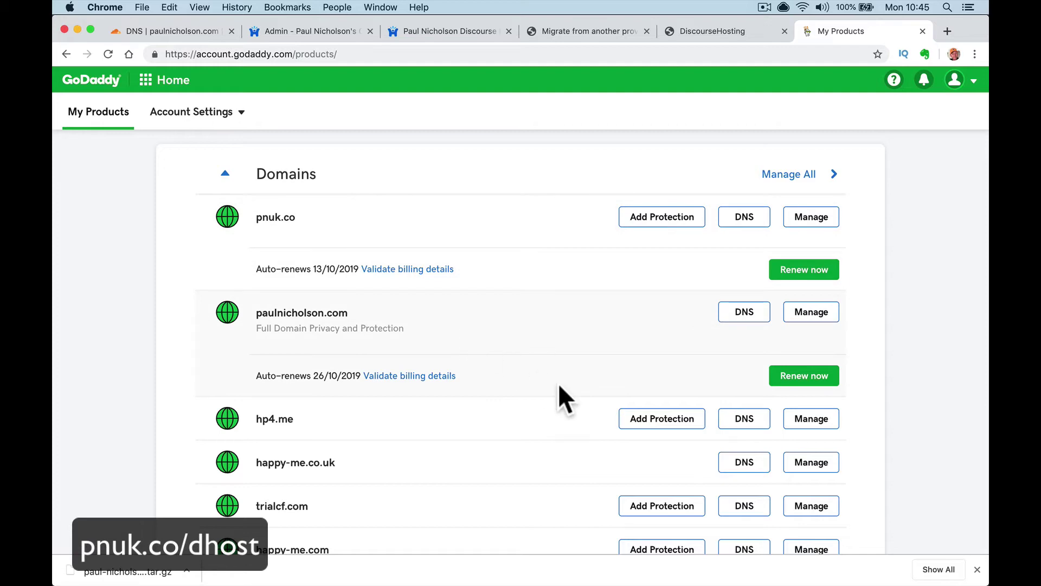
{"action": "scroll", "coordinate": [558, 382], "scroll_direction": "down", "scroll_amount": 8}
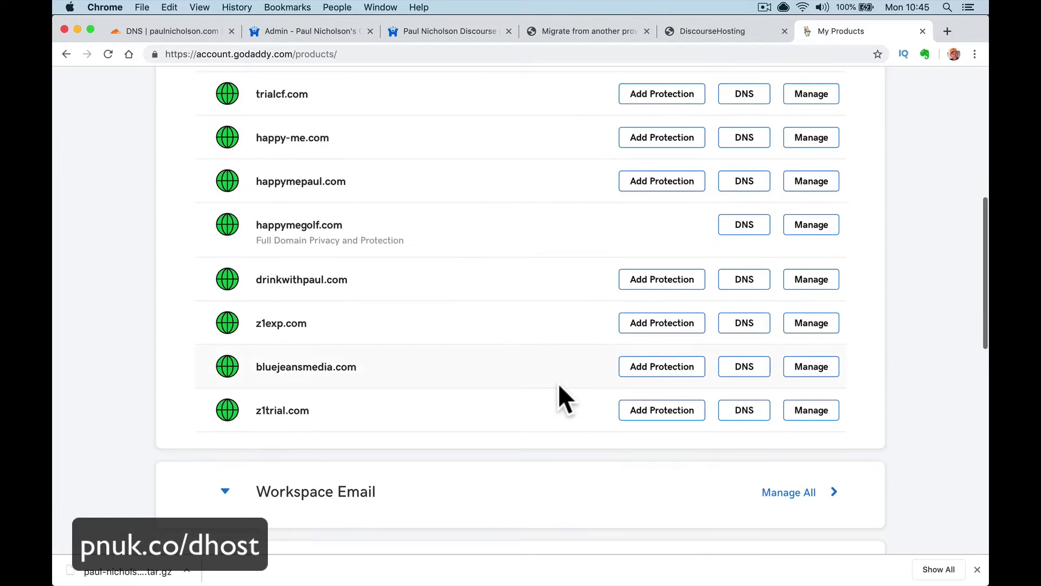
{"action": "left_click", "coordinate": [748, 413]}
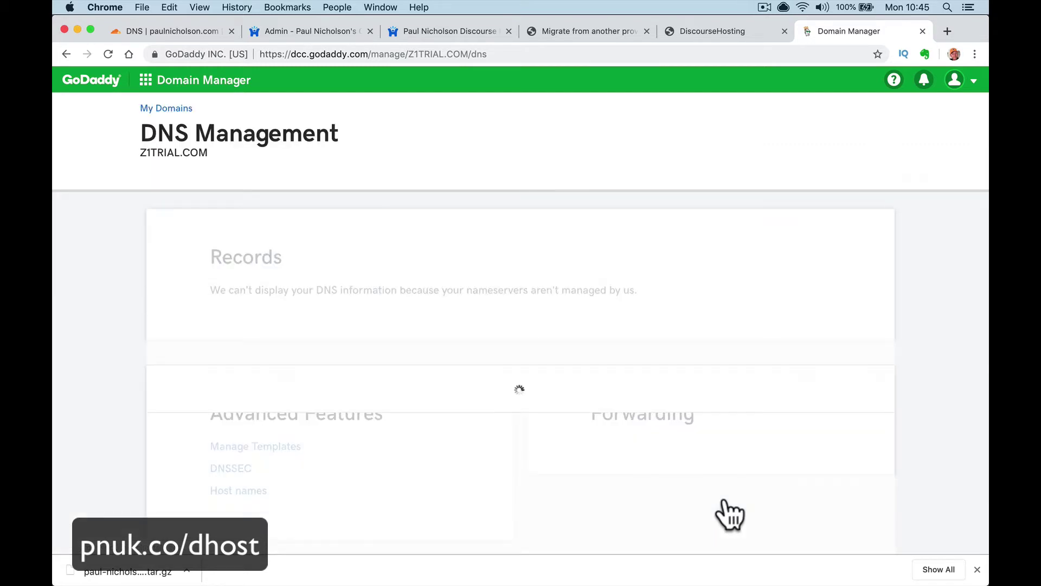
{"action": "scroll", "coordinate": [630, 372], "scroll_direction": "down", "scroll_amount": 7}
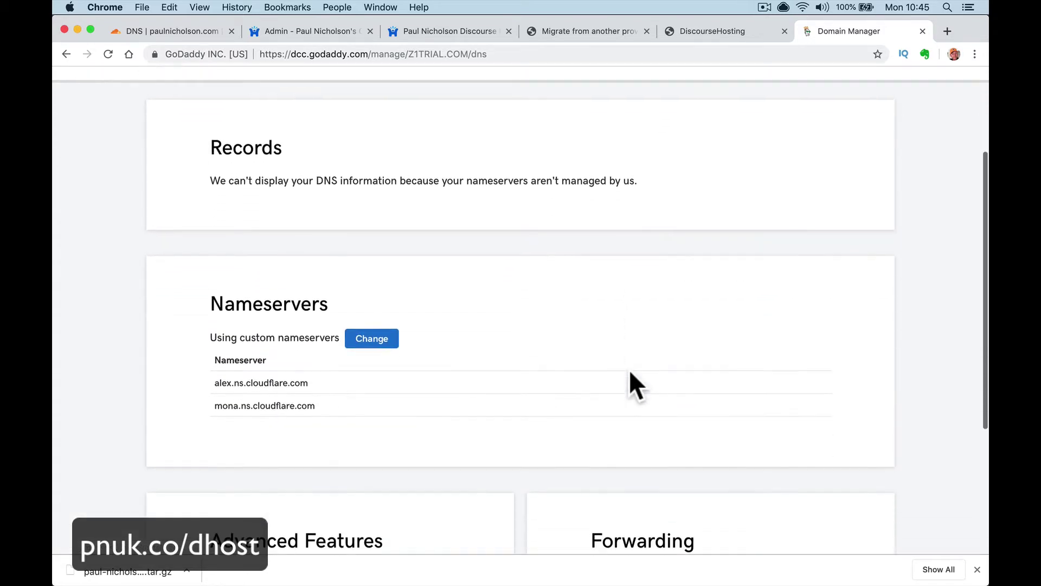
{"action": "scroll", "coordinate": [630, 372], "scroll_direction": "up", "scroll_amount": 3}
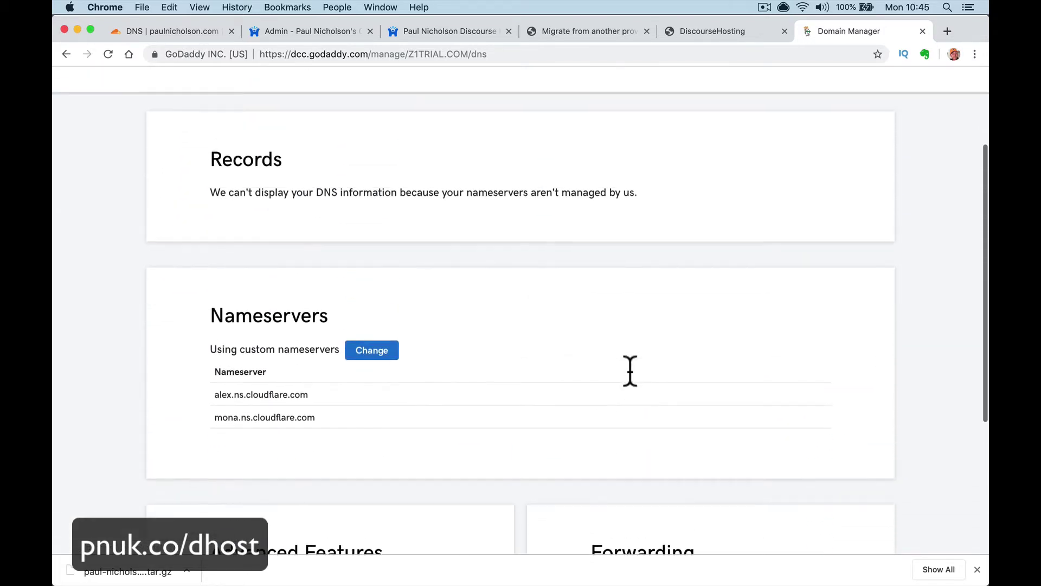
Return to the product list and open the DNS management page of pnuk.co.
{"action": "scroll", "coordinate": [630, 372], "scroll_direction": "left", "scroll_amount": 5}
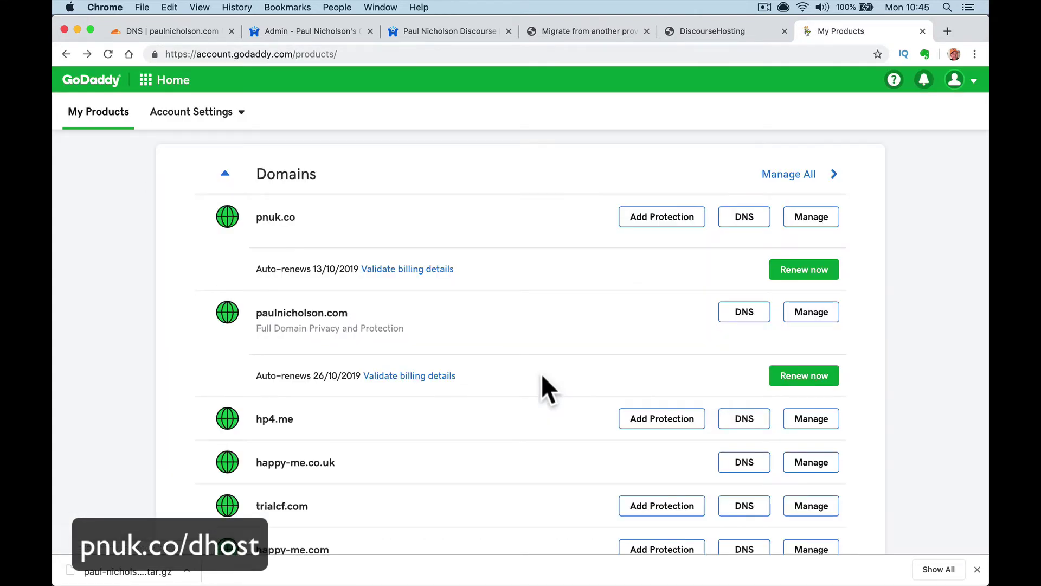
{"action": "scroll", "coordinate": [522, 328], "scroll_direction": "down", "scroll_amount": 2}
{"action": "scroll", "coordinate": [522, 328], "scroll_direction": "down", "scroll_amount": 3}
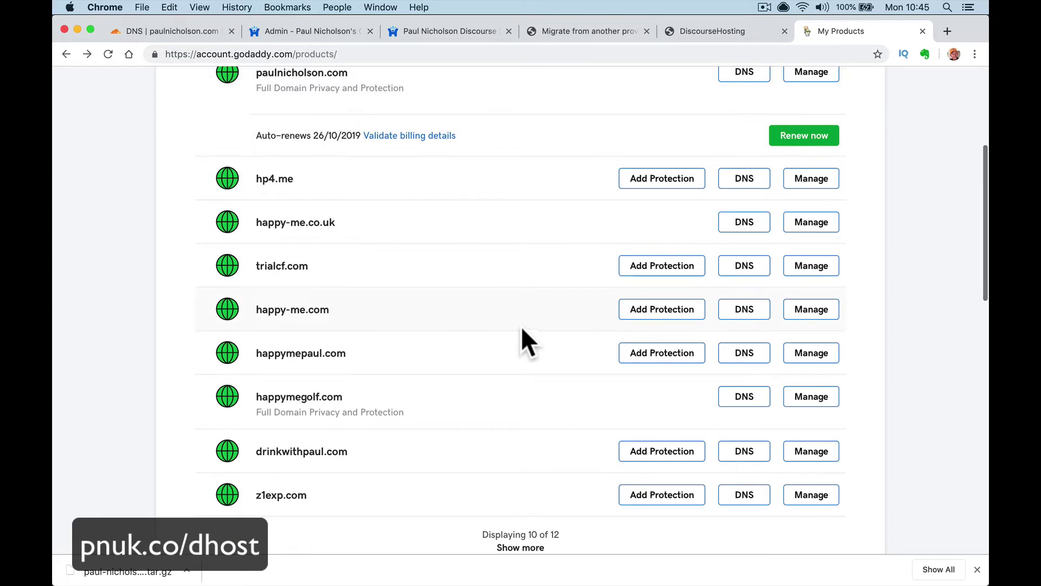
{"action": "scroll", "coordinate": [610, 243], "scroll_direction": "up", "scroll_amount": 3}
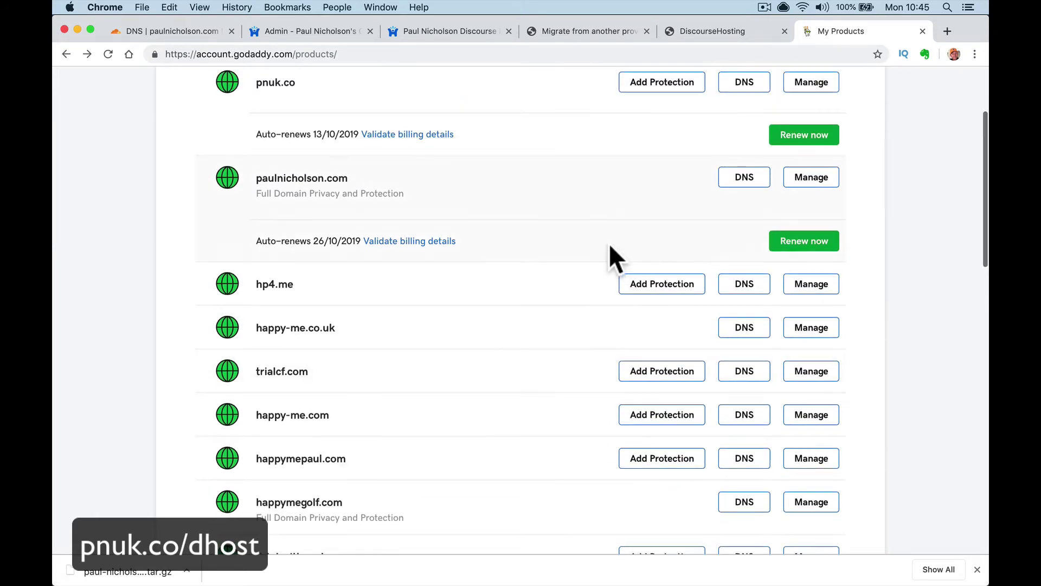
{"action": "left_click", "coordinate": [742, 154]}
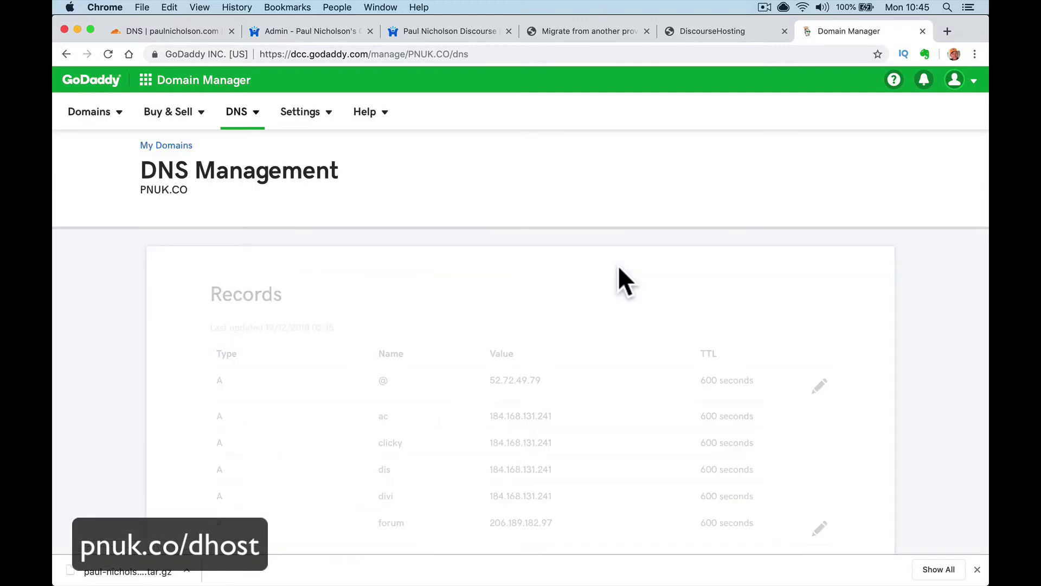
Delete the forum A record from the pnuk.co DNS records and confirm the deletion.
{"action": "scroll", "coordinate": [434, 219], "scroll_direction": "down", "scroll_amount": 3}
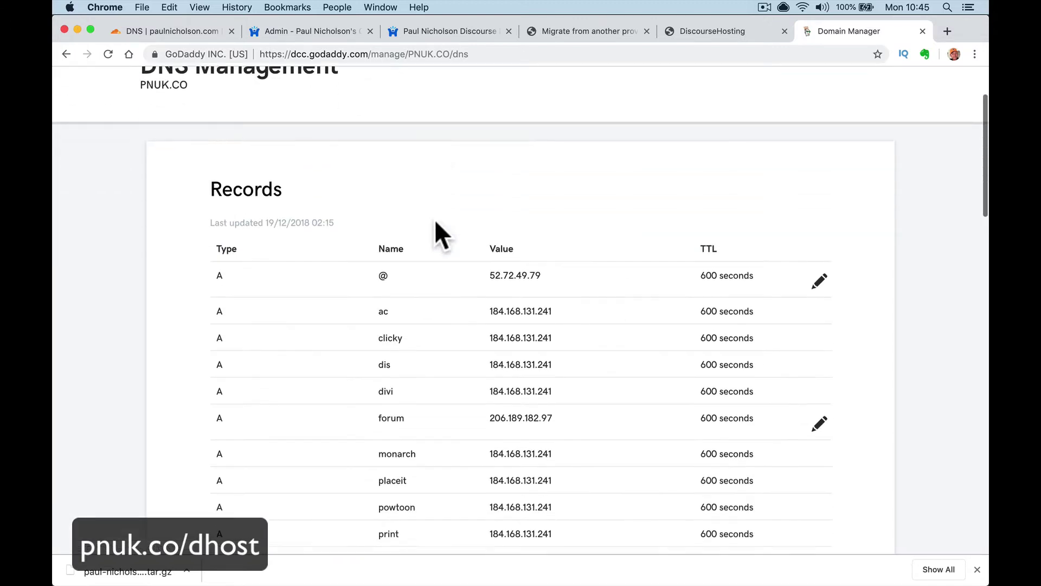
{"action": "scroll", "coordinate": [434, 219], "scroll_direction": "down", "scroll_amount": 5}
{"action": "scroll", "coordinate": [434, 219], "scroll_direction": "up", "scroll_amount": 2}
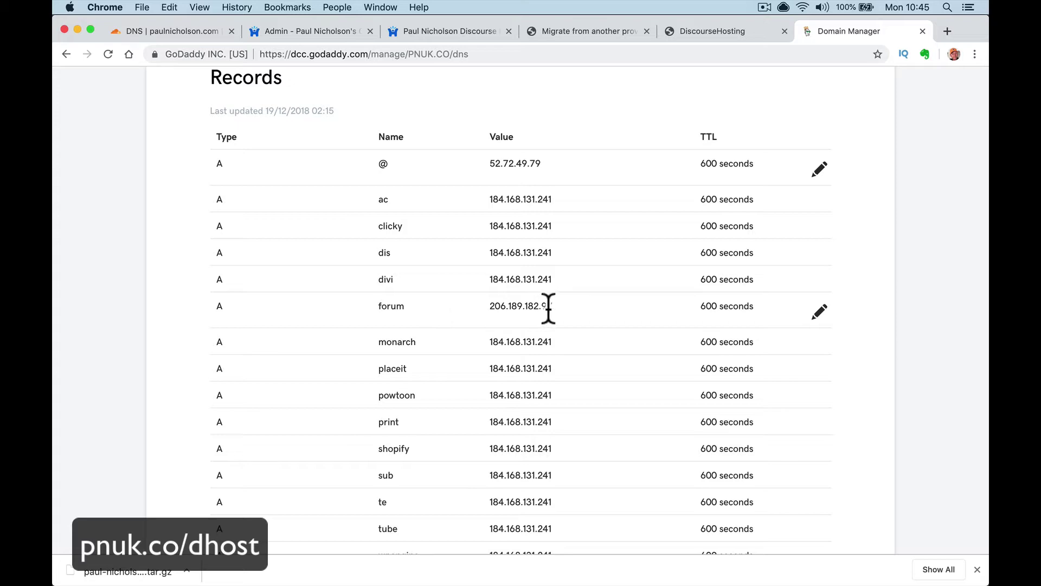
{"action": "scroll", "coordinate": [658, 333], "scroll_direction": "down", "scroll_amount": 2}
{"action": "left_click", "coordinate": [820, 254]}
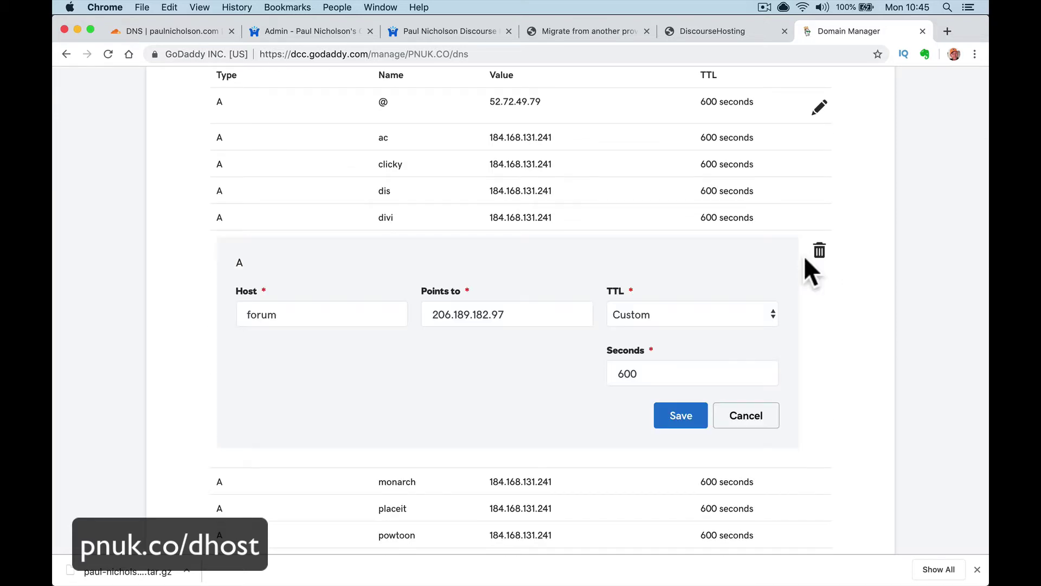
{"action": "left_click", "coordinate": [819, 252]}
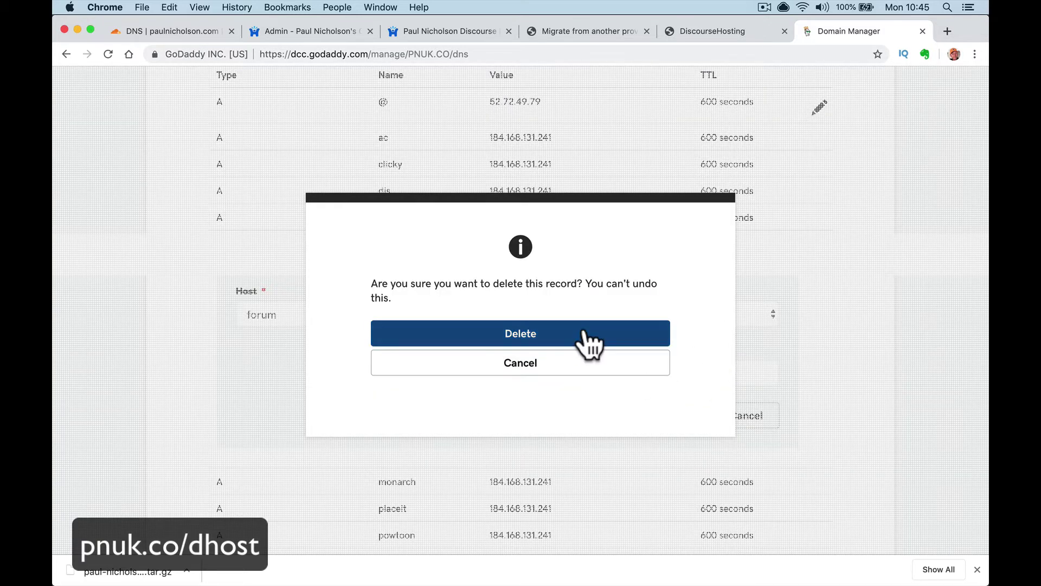
{"action": "left_click", "coordinate": [583, 334]}
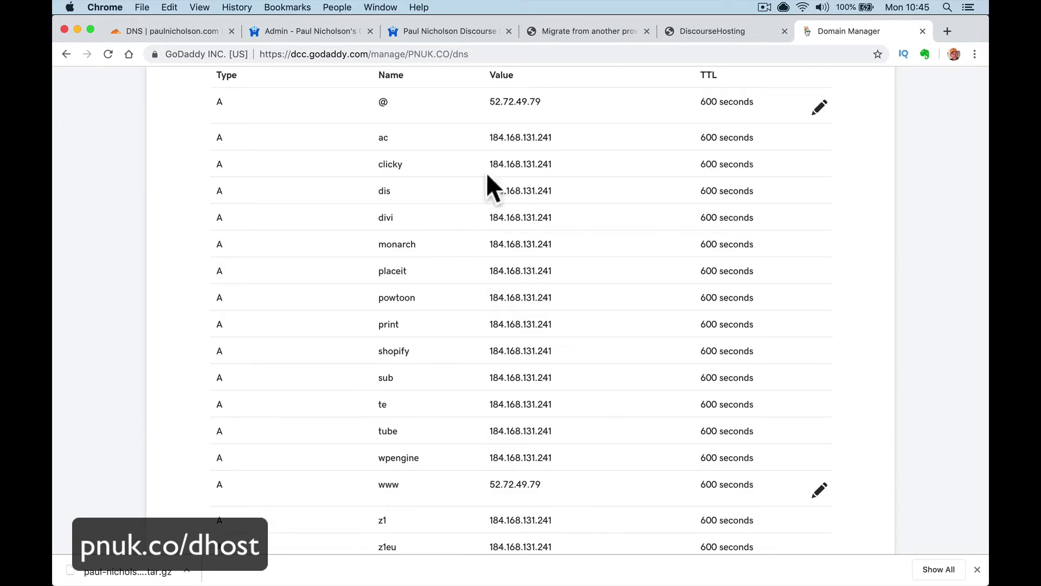
Fill in a new CNAME record for pnuk.co with host forum, pointing to the account's discoursehosting.net subdomain with "uk" at its end.
{"action": "scroll", "coordinate": [476, 325], "scroll_direction": "down", "scroll_amount": 6}
{"action": "scroll", "coordinate": [476, 326], "scroll_direction": "up", "scroll_amount": 4}
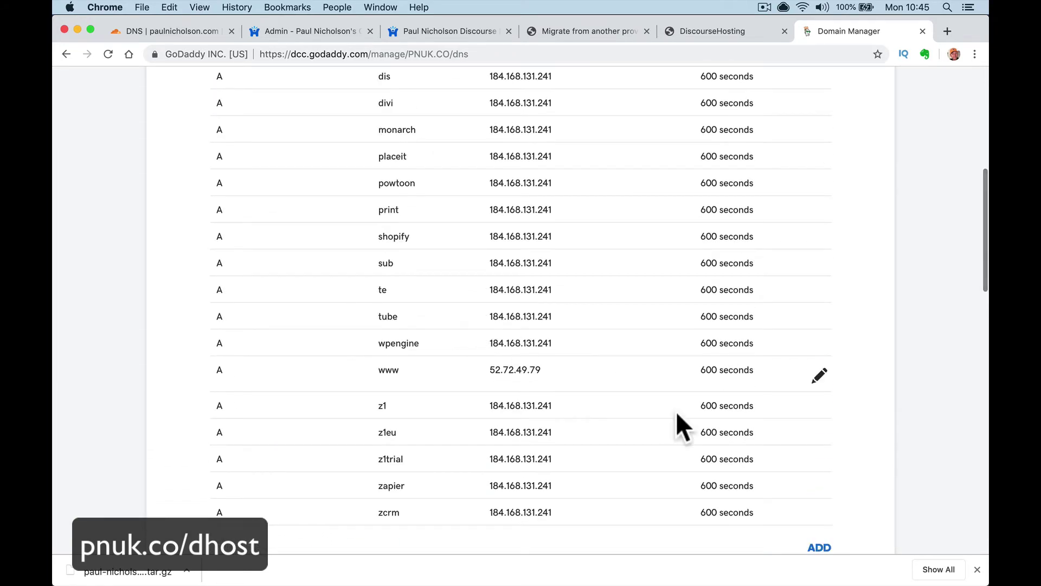
{"action": "scroll", "coordinate": [675, 411], "scroll_direction": "down", "scroll_amount": 5}
{"action": "left_click", "coordinate": [818, 251]}
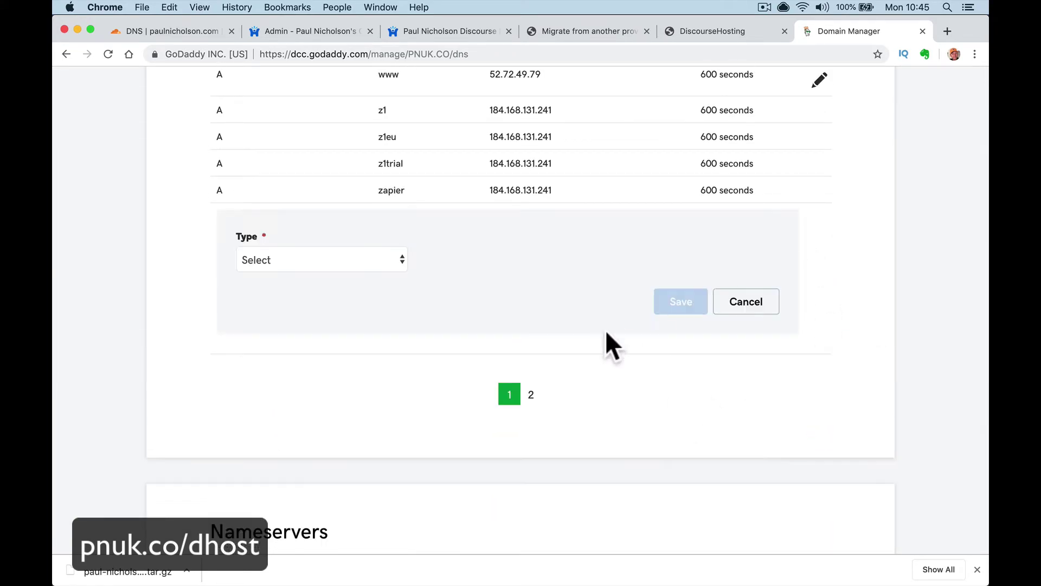
{"action": "left_click", "coordinate": [347, 259]}
{"action": "left_click", "coordinate": [346, 299]}
{"action": "key", "text": "Tab"}
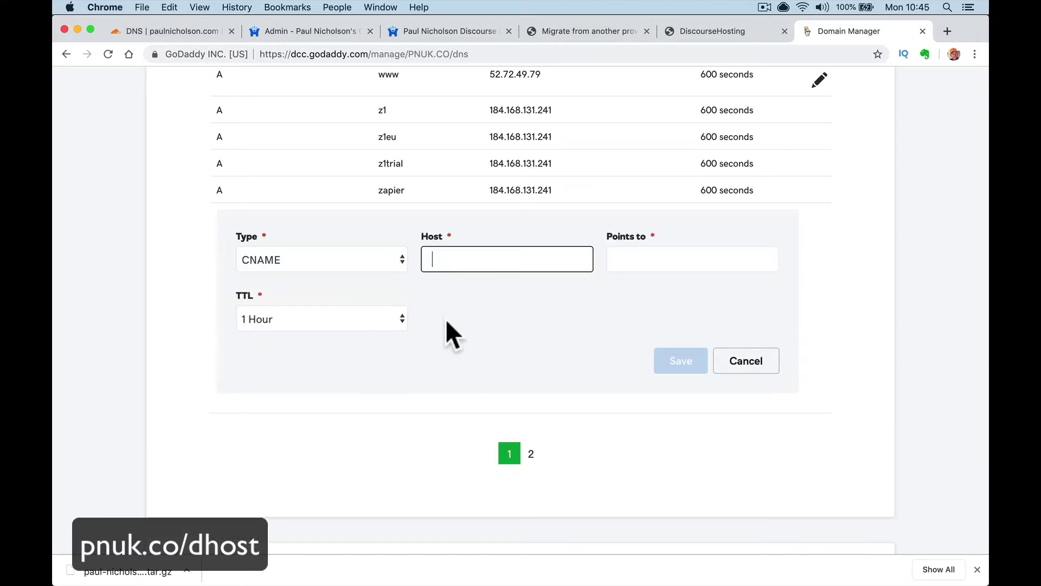
{"action": "type", "text": "forum"}
{"action": "key", "text": "Tab"}
{"action": "type", "text": "paulnicholsonuk.discoursehosting.net"}
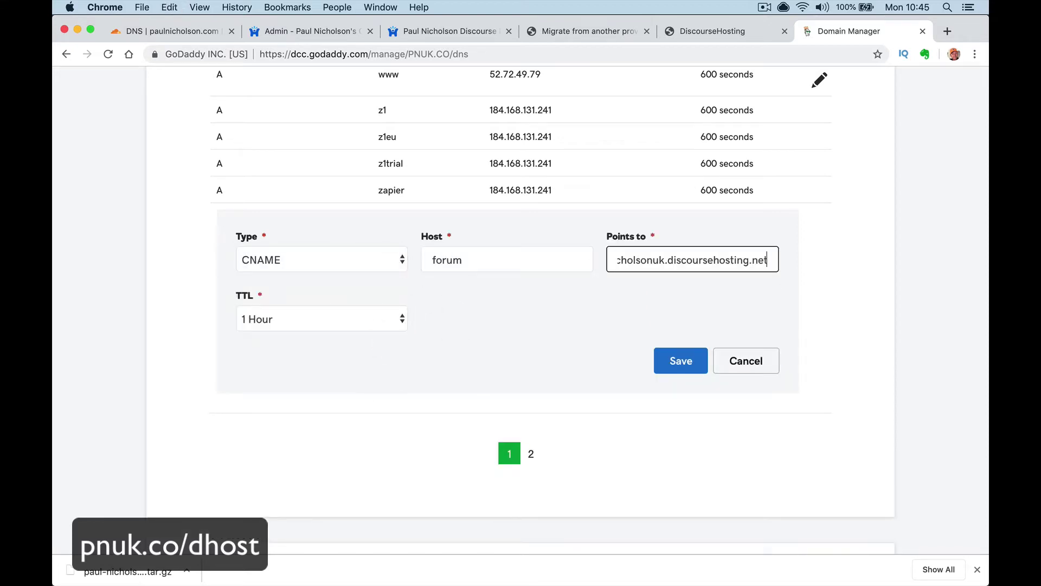
Remove "uk" from the subdomain in the CNAME record's target address and check the full value.
{"action": "left_click_drag", "start_coordinate": [767, 258], "coordinate": [585, 259]}
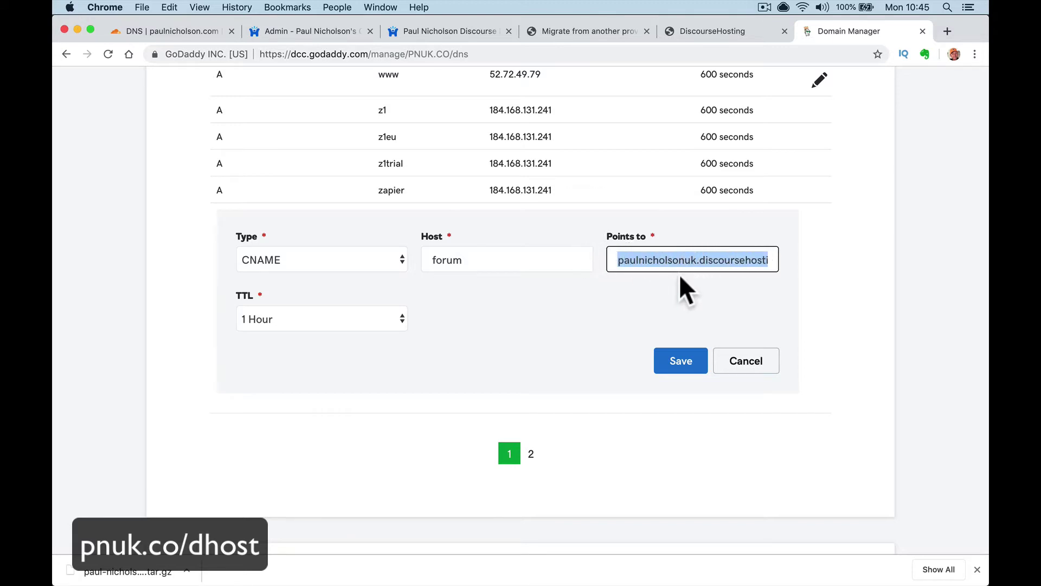
{"action": "left_click", "coordinate": [693, 262]}
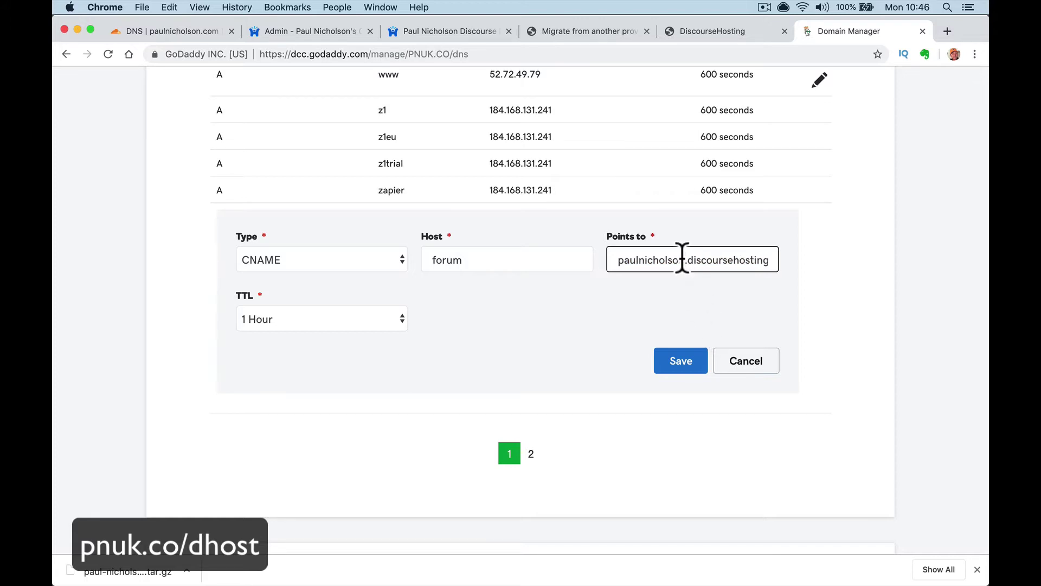
{"action": "left_click_drag", "start_coordinate": [620, 260], "coordinate": [846, 256]}
Give the forum CNAME record a custom TTL of 600 seconds and save the record.
{"action": "left_click", "coordinate": [399, 319]}
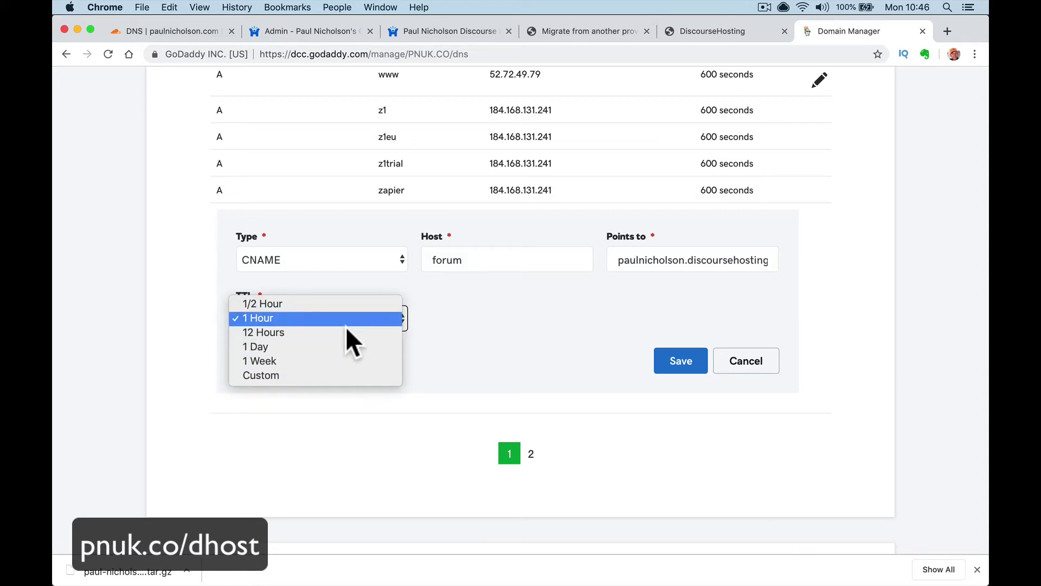
{"action": "left_click", "coordinate": [337, 375]}
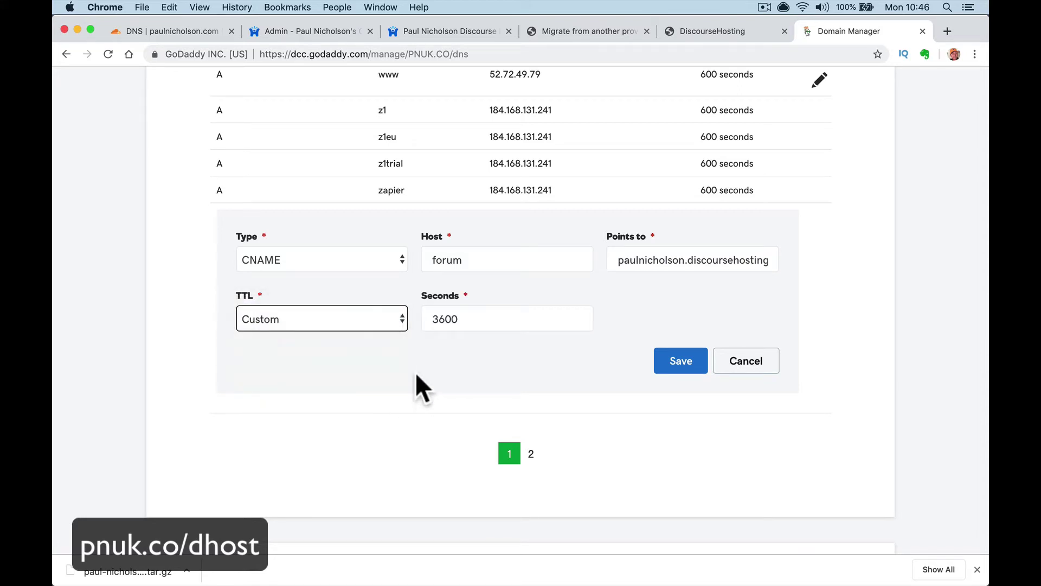
{"action": "left_click", "coordinate": [436, 319]}
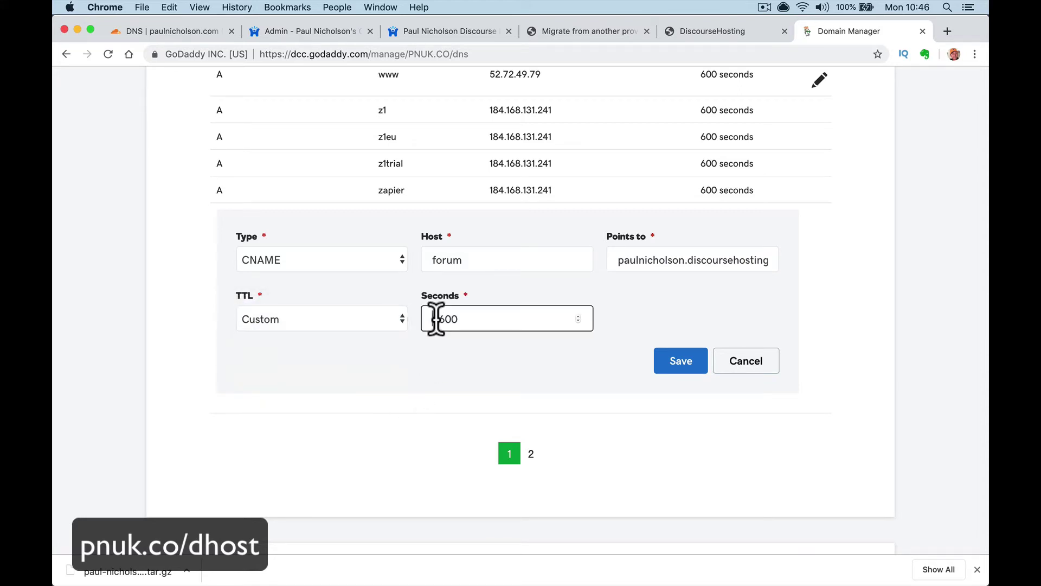
{"action": "left_click", "coordinate": [554, 351]}
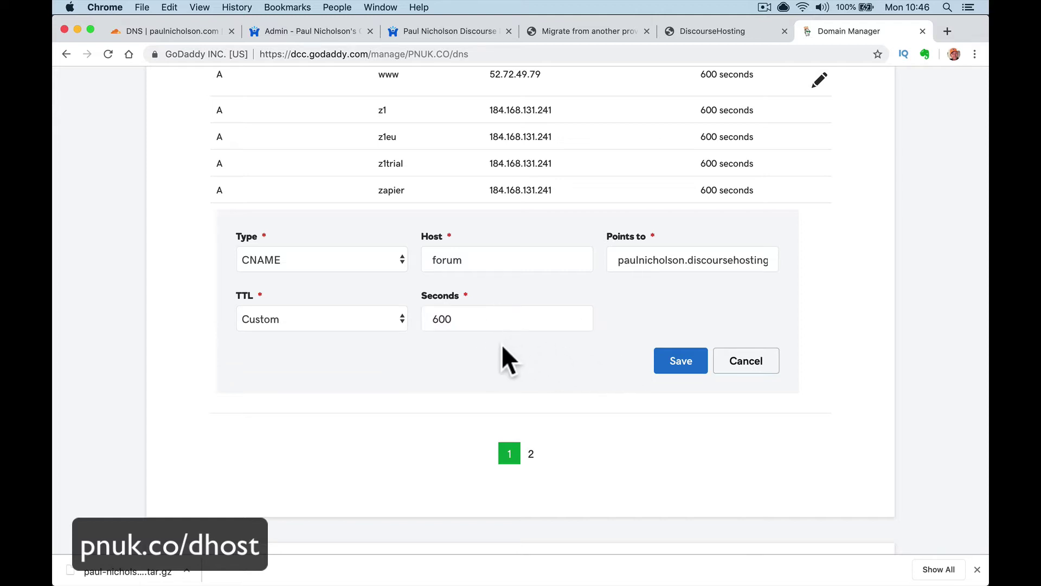
{"action": "left_click", "coordinate": [677, 370]}
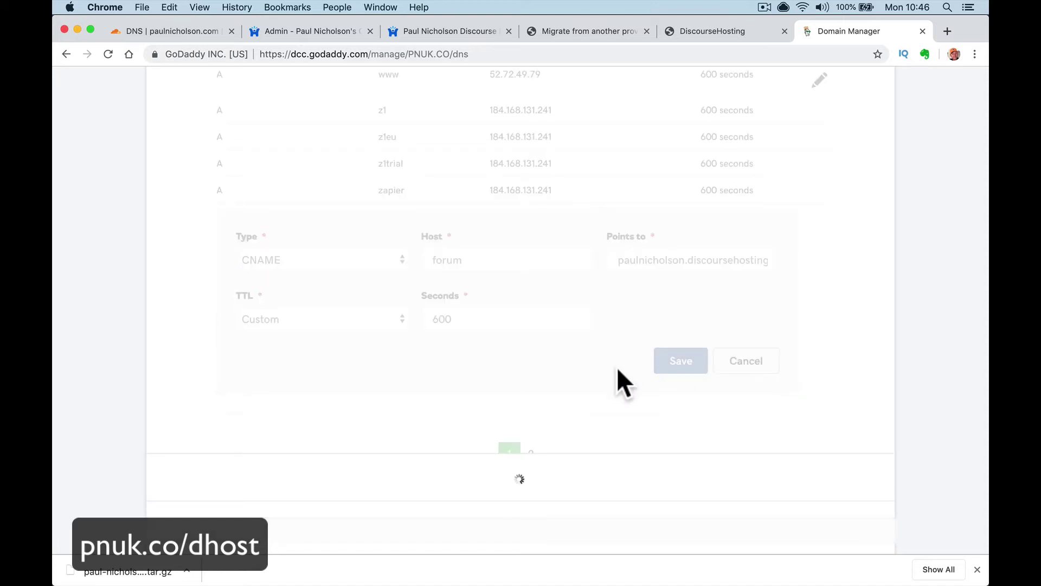
{"action": "scroll", "coordinate": [311, 274], "scroll_direction": "up", "scroll_amount": 1}
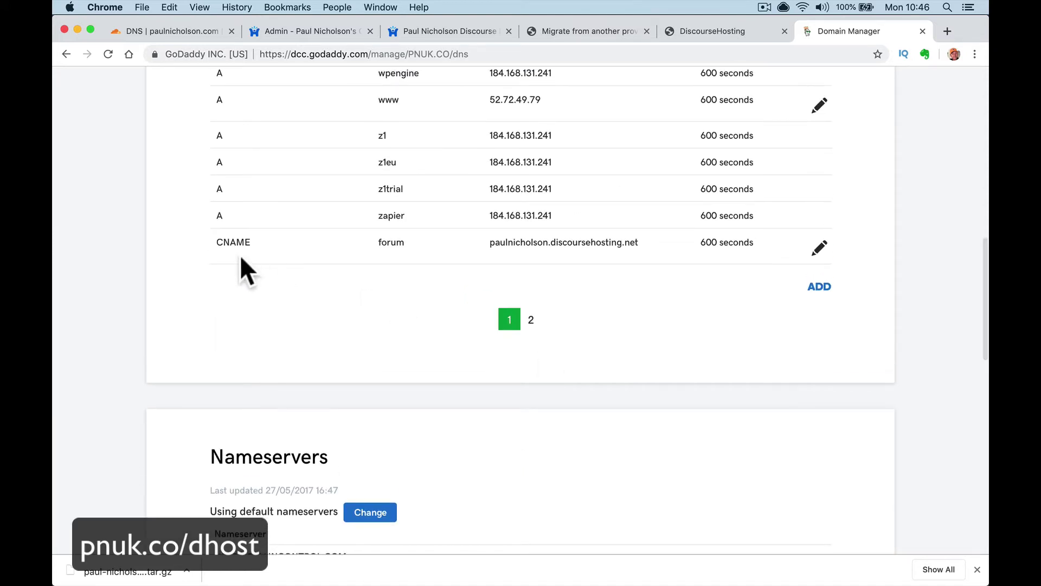
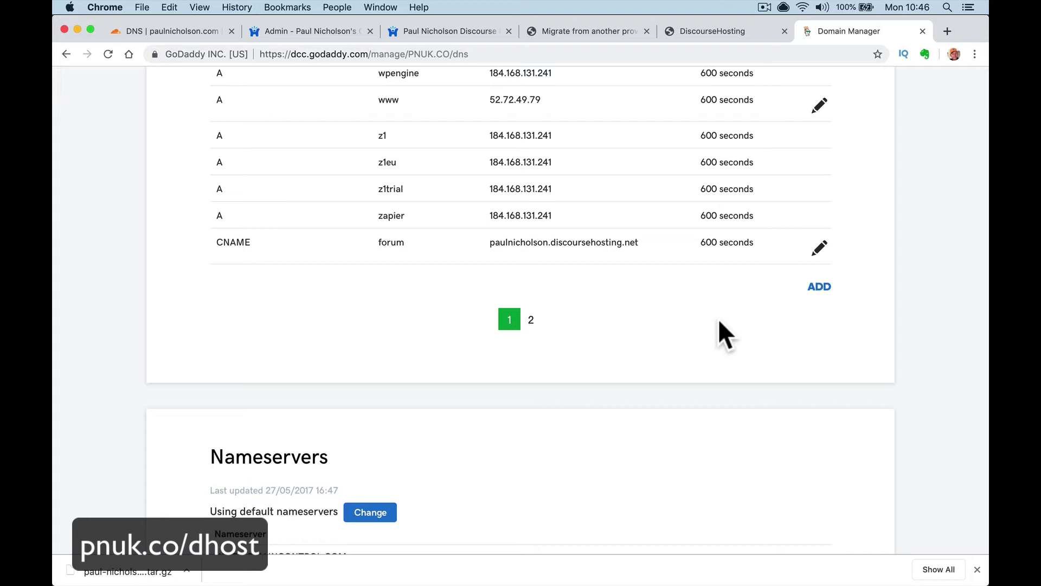
{"action": "scroll", "coordinate": [461, 141], "scroll_direction": "up", "scroll_amount": 10}
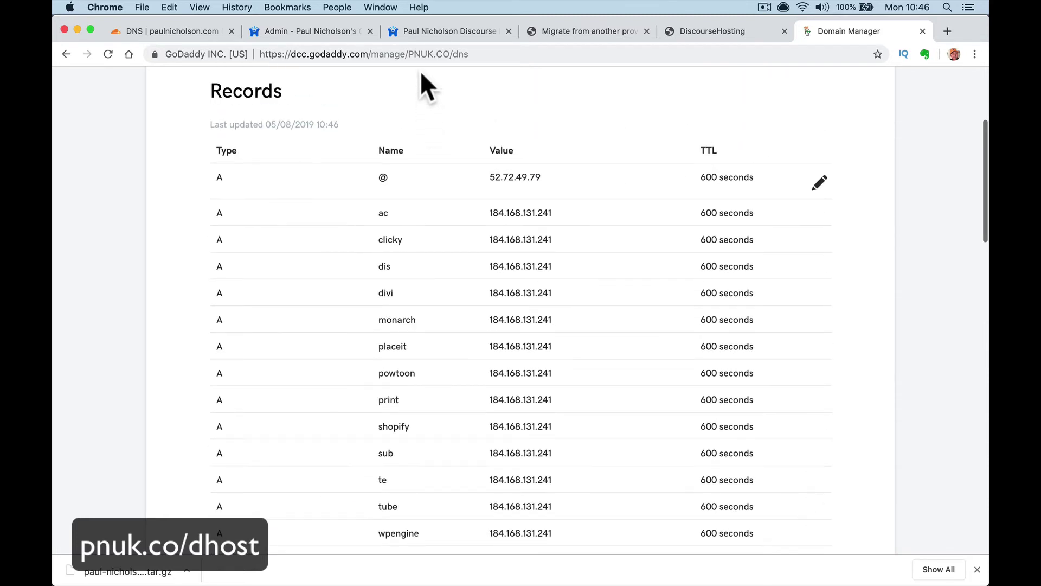
Return to the forum's admin backups page, reload it to check the migrated site, and open the forum's home page.
{"action": "left_click", "coordinate": [425, 33]}
{"action": "left_click", "coordinate": [343, 34]}
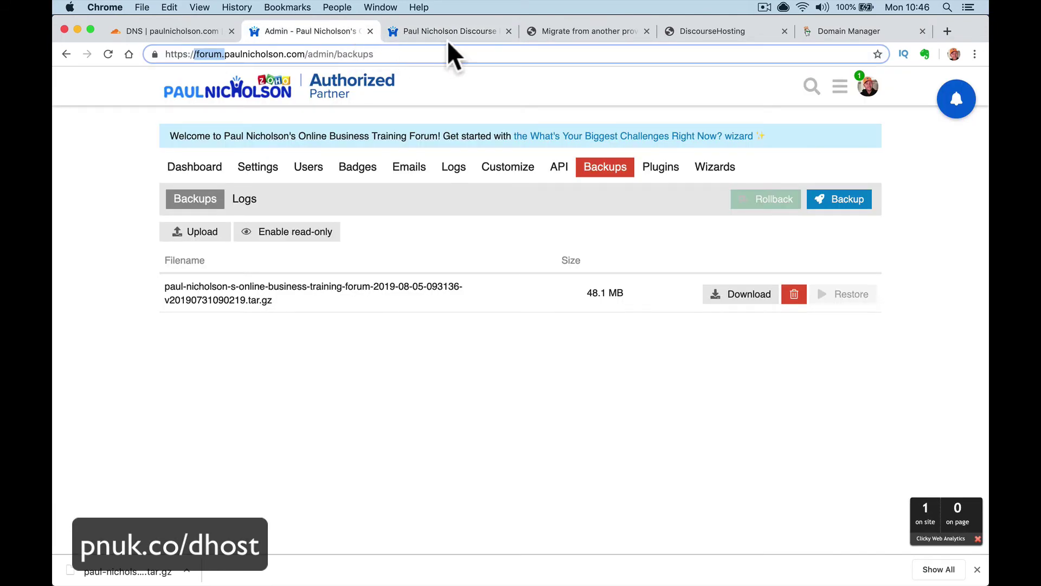
{"action": "left_click", "coordinate": [108, 54]}
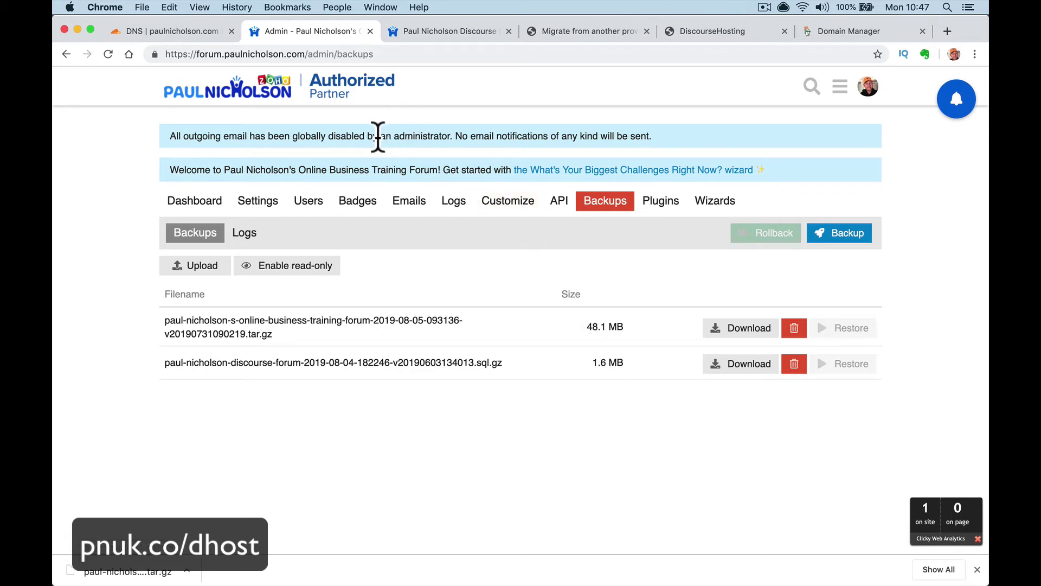
{"action": "left_click", "coordinate": [449, 54]}
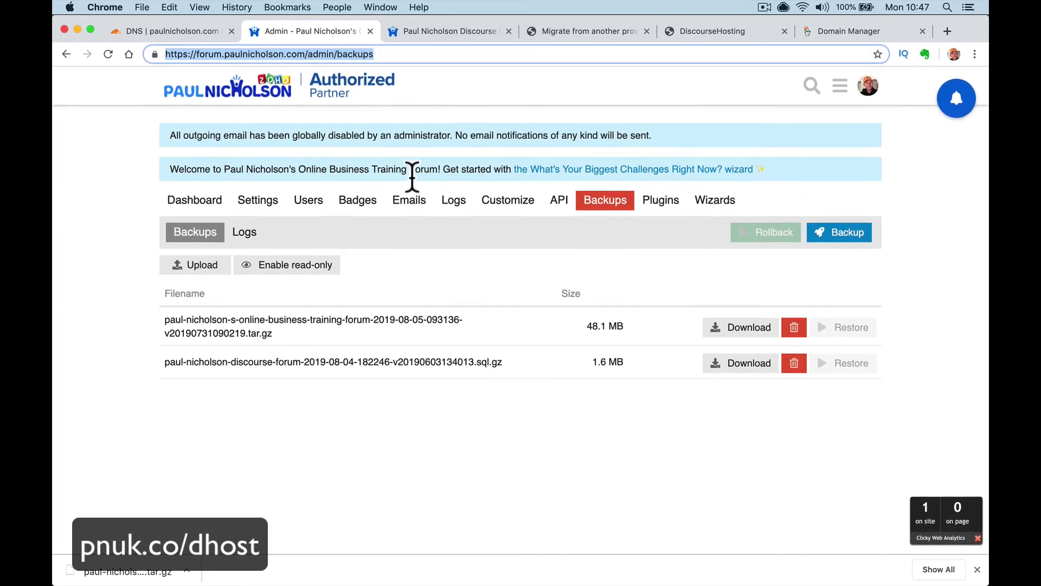
{"action": "left_click", "coordinate": [355, 92]}
Open the linked training site and look through the Discourse - Mailgun - Digital Ocean full setup guide course page.
{"action": "left_click", "coordinate": [447, 96]}
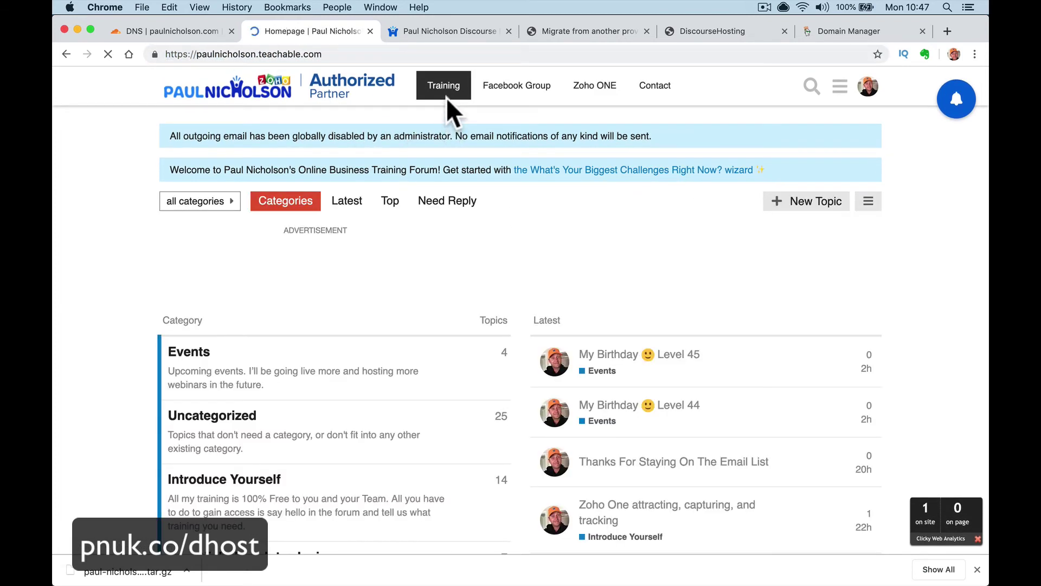
{"action": "scroll", "coordinate": [531, 244], "scroll_direction": "down", "scroll_amount": 10}
{"action": "scroll", "coordinate": [525, 244], "scroll_direction": "down", "scroll_amount": 15}
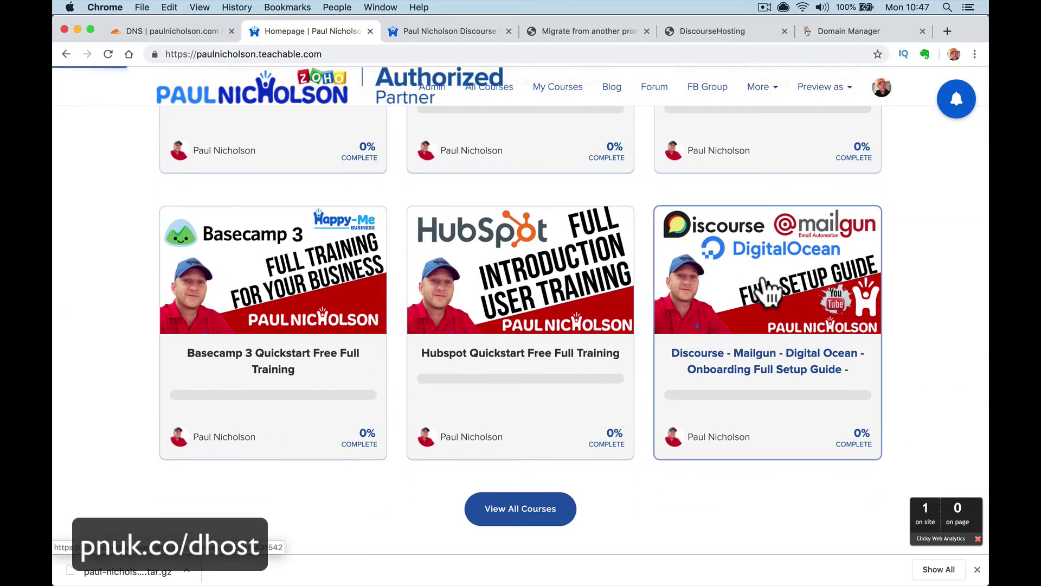
{"action": "left_click", "coordinate": [725, 368]}
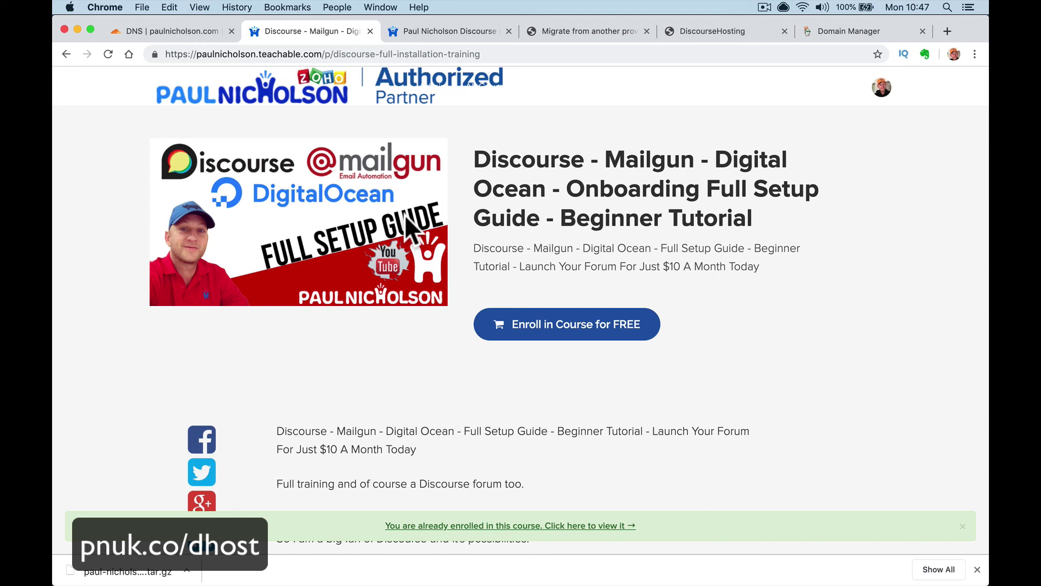
{"action": "scroll", "coordinate": [460, 214], "scroll_direction": "down", "scroll_amount": 10}
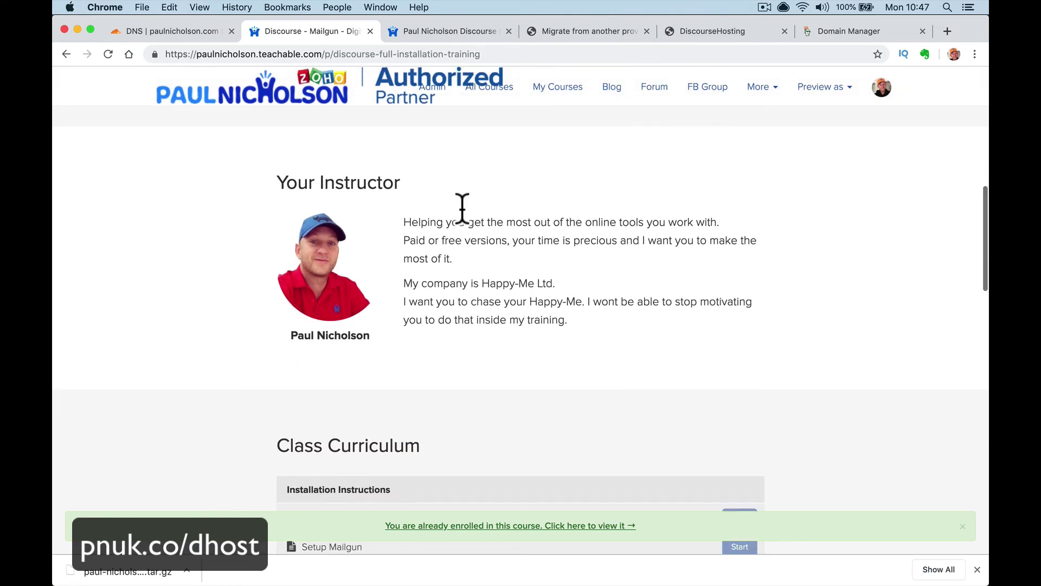
Go to Facebook from the course site, open the instructor's Training Group and look through its discussion page.
{"action": "left_click", "coordinate": [705, 88]}
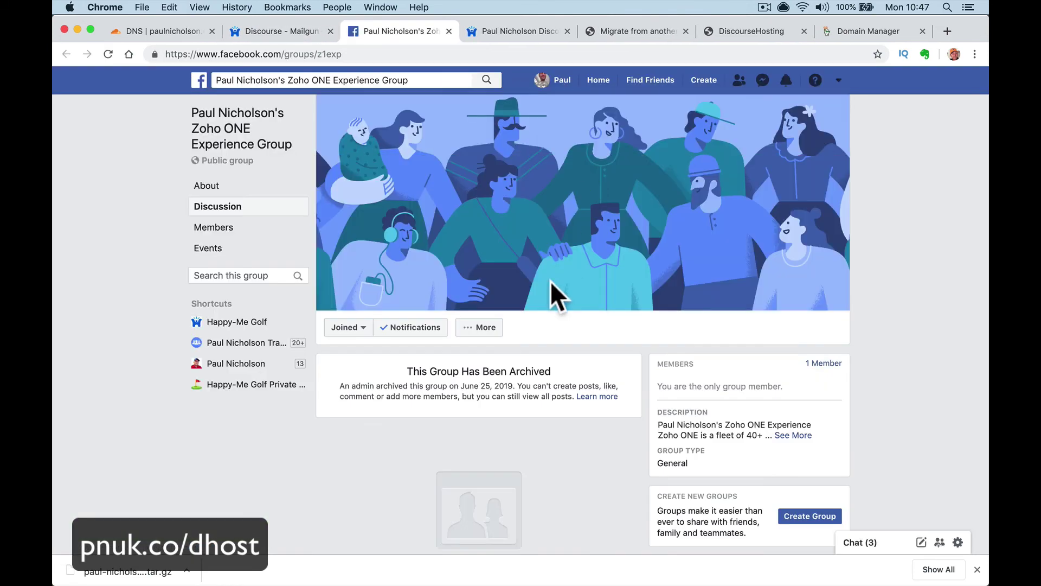
{"action": "left_click", "coordinate": [599, 81]}
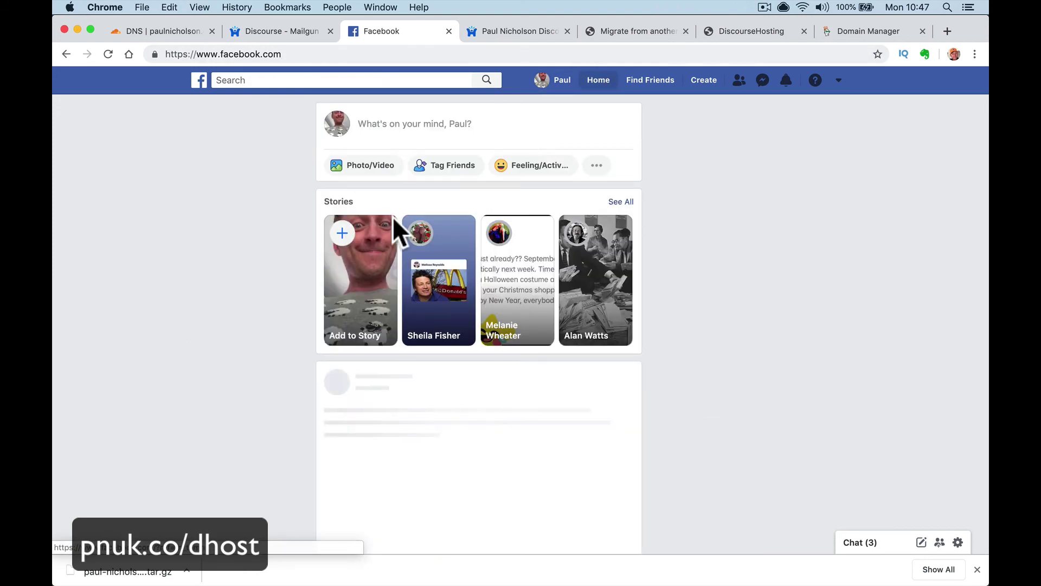
{"action": "left_click", "coordinate": [251, 254]}
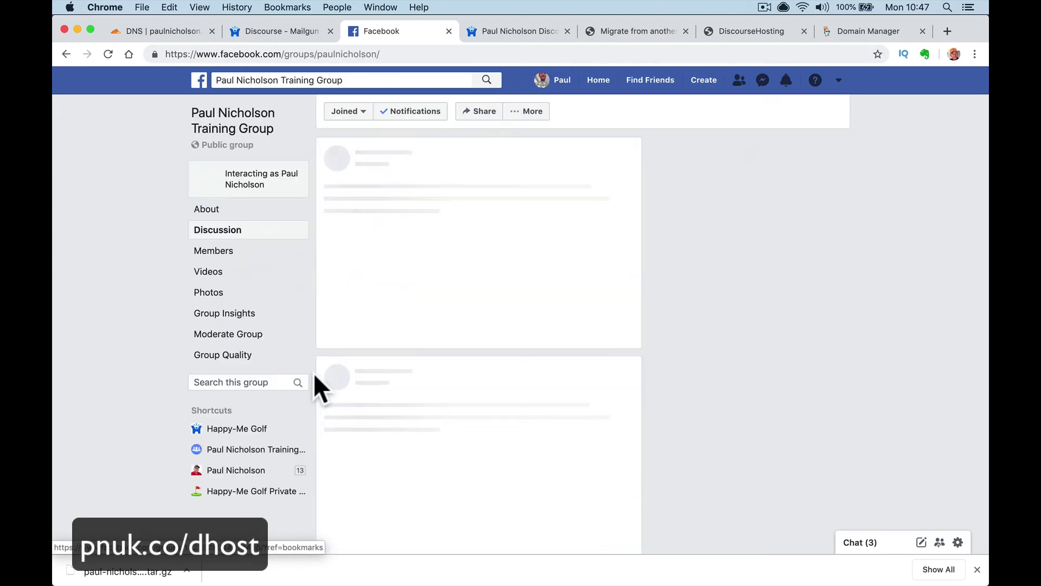
{"action": "scroll", "coordinate": [516, 458], "scroll_direction": "down", "scroll_amount": 5}
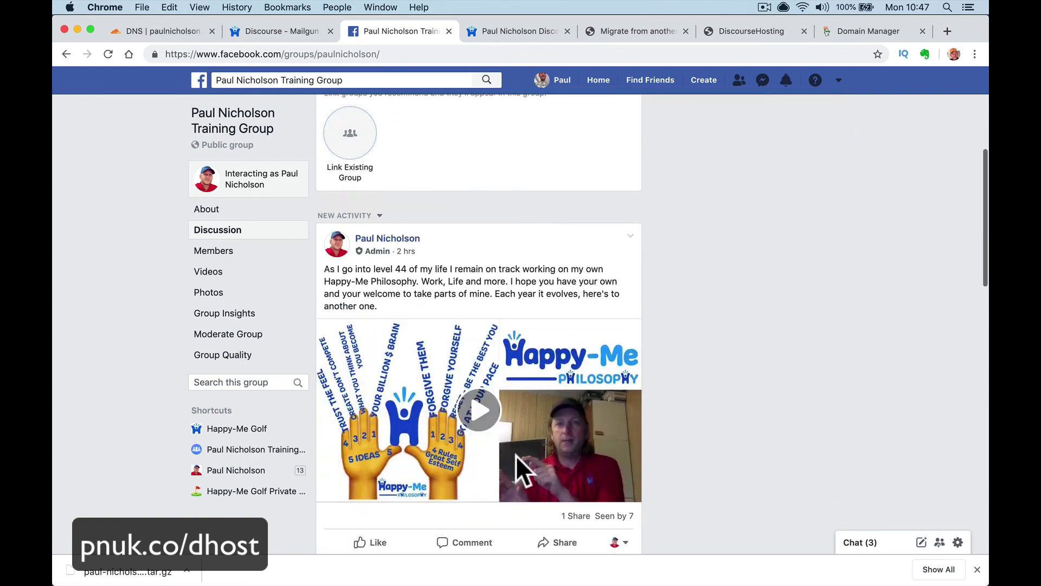
{"action": "scroll", "coordinate": [509, 434], "scroll_direction": "up", "scroll_amount": 2}
{"action": "scroll", "coordinate": [507, 441], "scroll_direction": "down", "scroll_amount": 9}
{"action": "scroll", "coordinate": [507, 441], "scroll_direction": "up", "scroll_amount": 10}
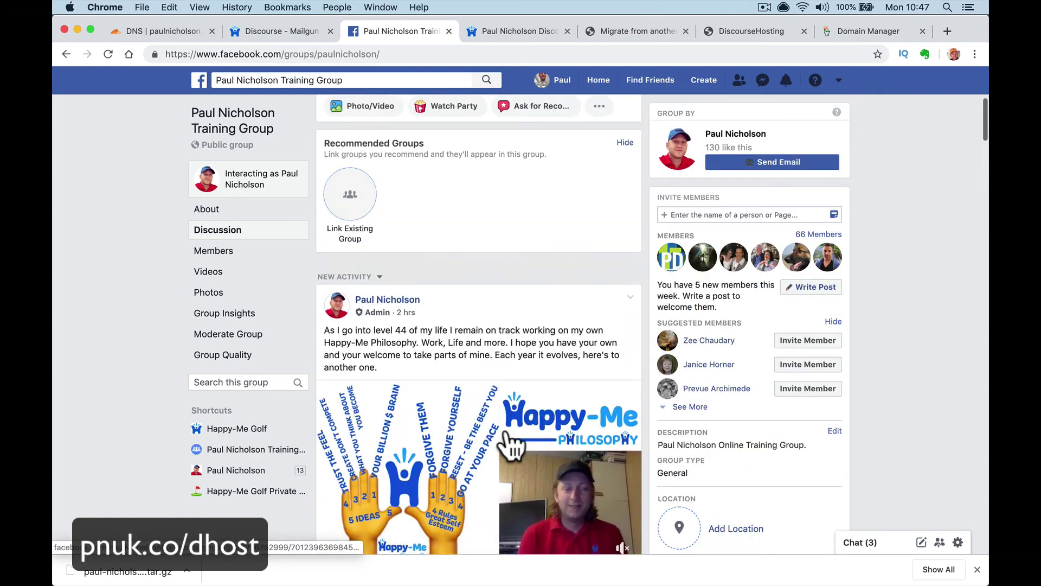
{"action": "scroll", "coordinate": [535, 230], "scroll_direction": "up", "scroll_amount": 5}
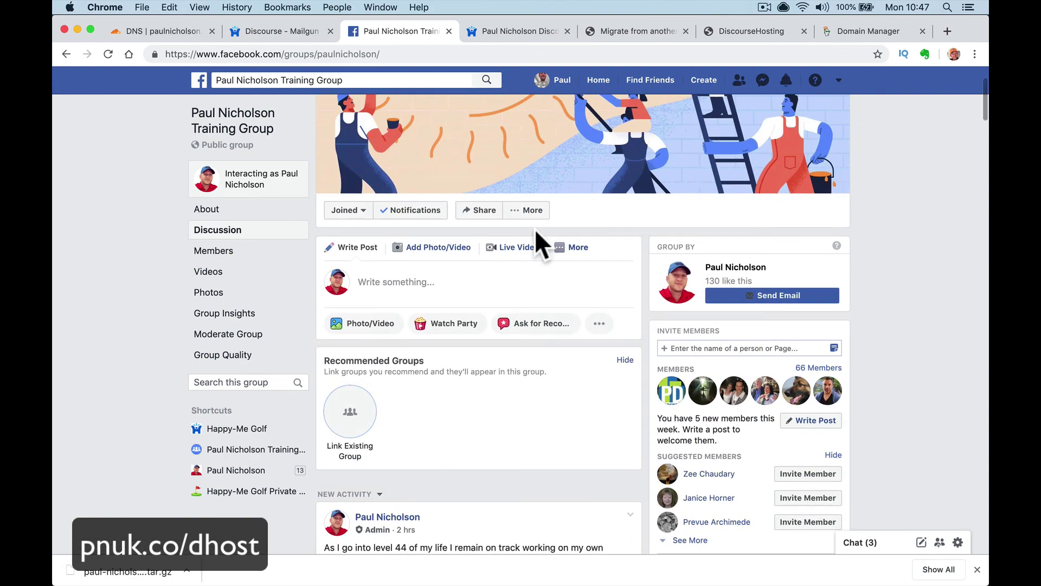